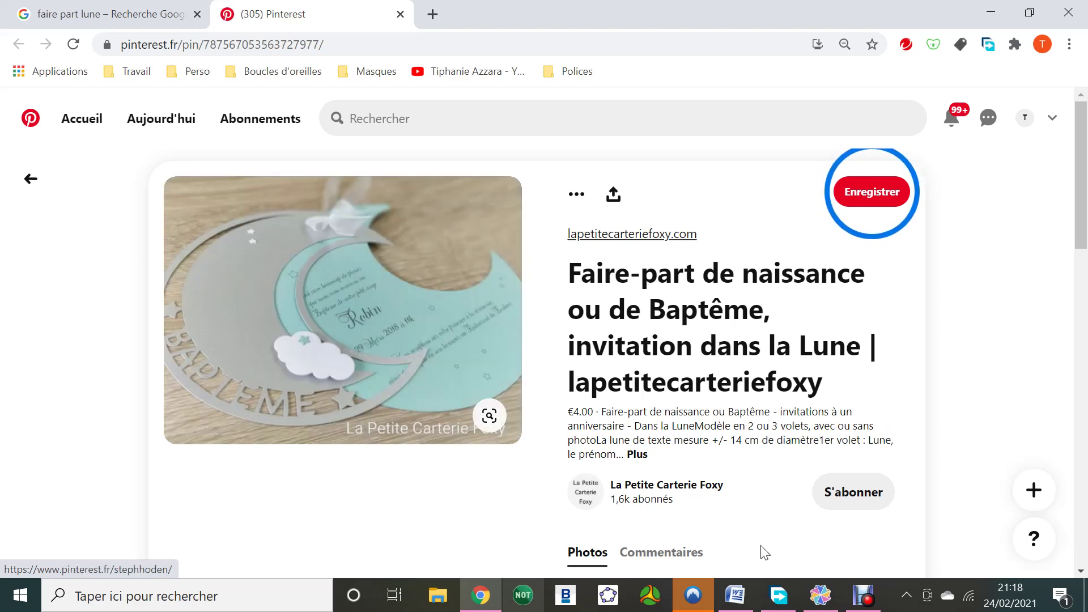
# Switch to Brother CanvasWorkspace, import the image faire part lune.jpeg and enlarge it to cover most of the mat.
pyautogui.click(809, 602)
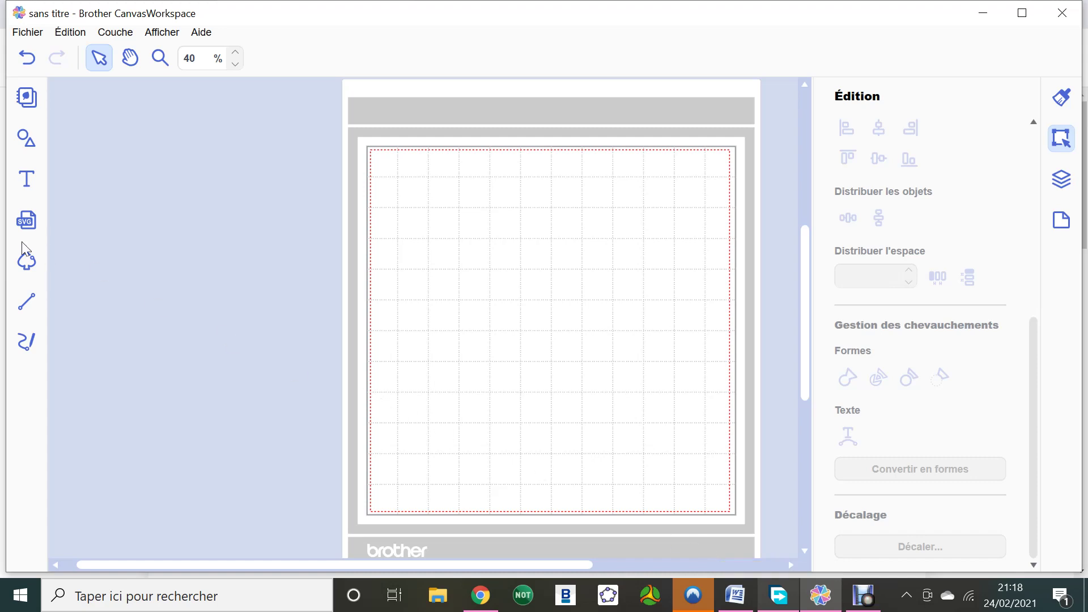
pyautogui.click(27, 222)
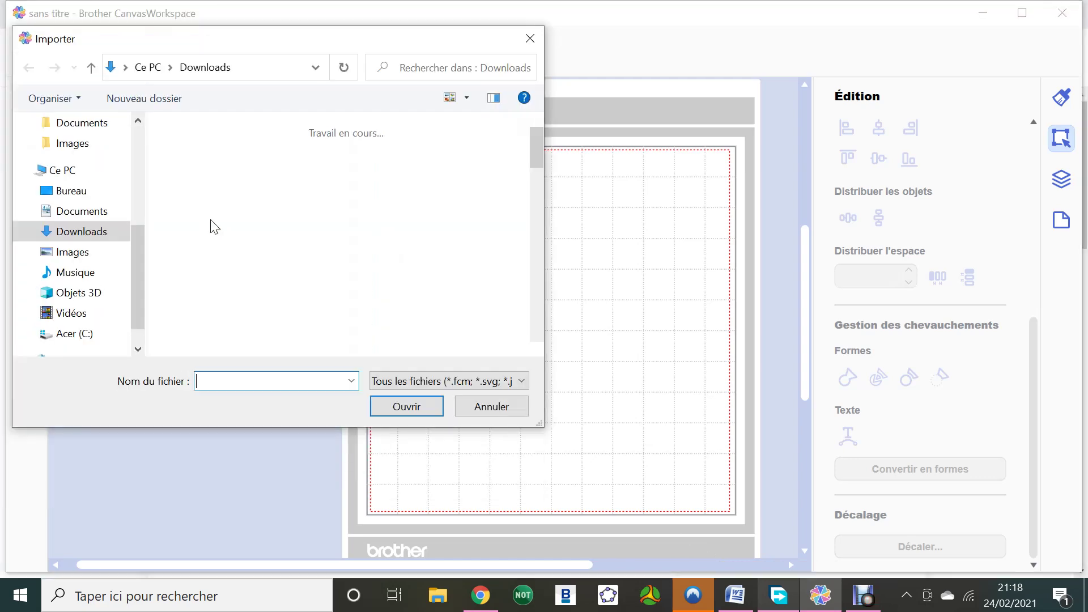
pyautogui.write('fai')
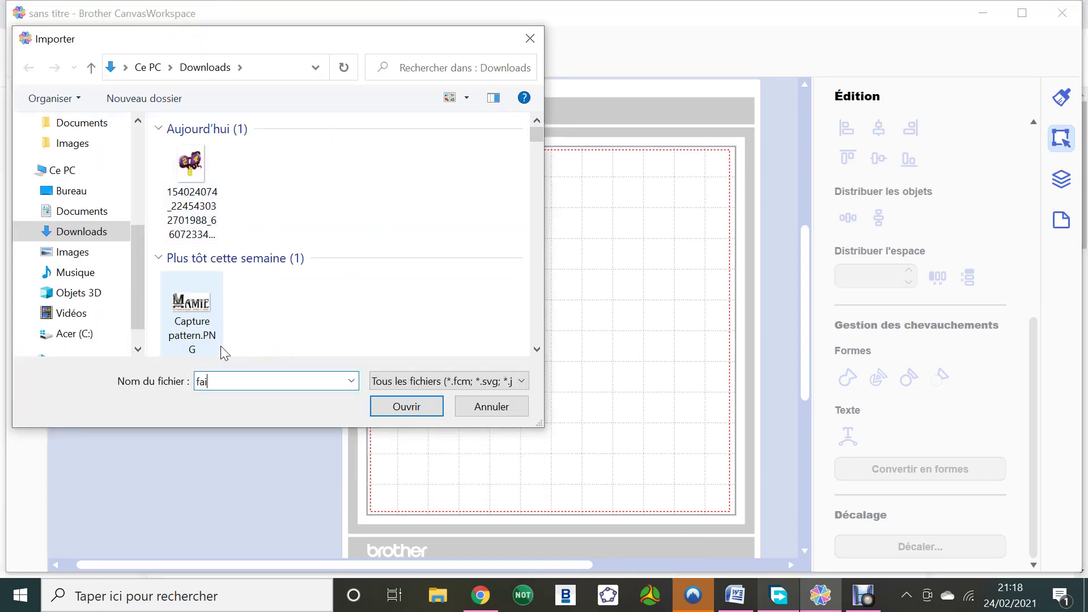
pyautogui.write('re part')
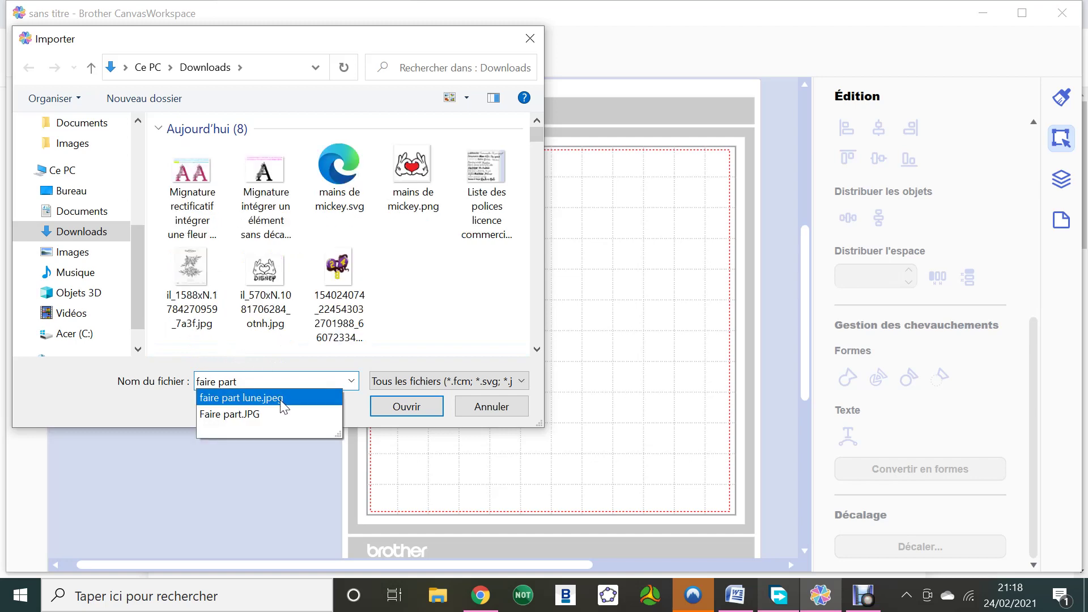
pyautogui.click(406, 406)
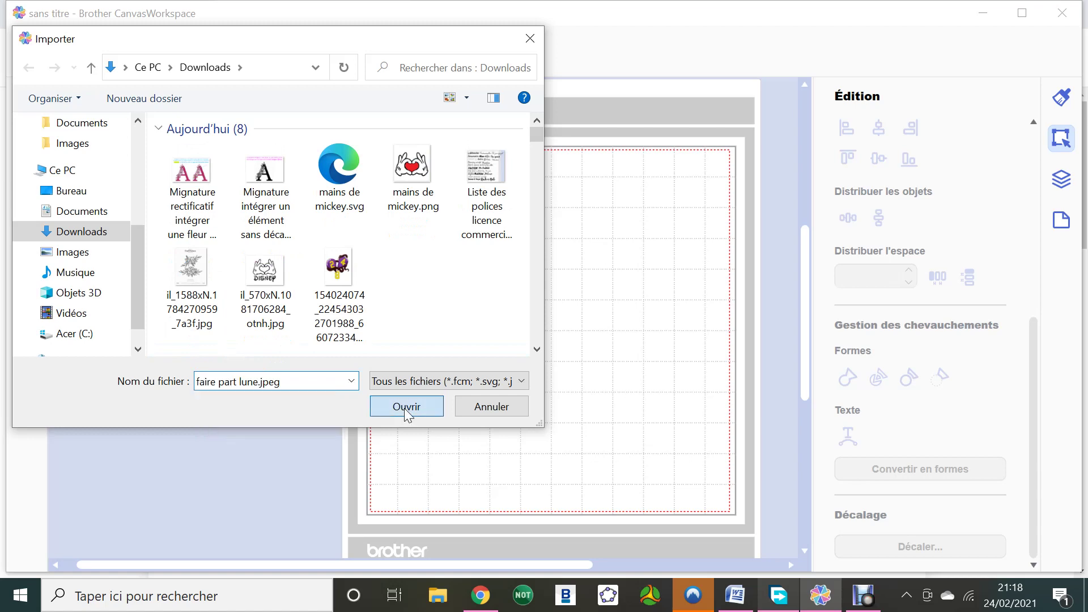
pyautogui.click(406, 408)
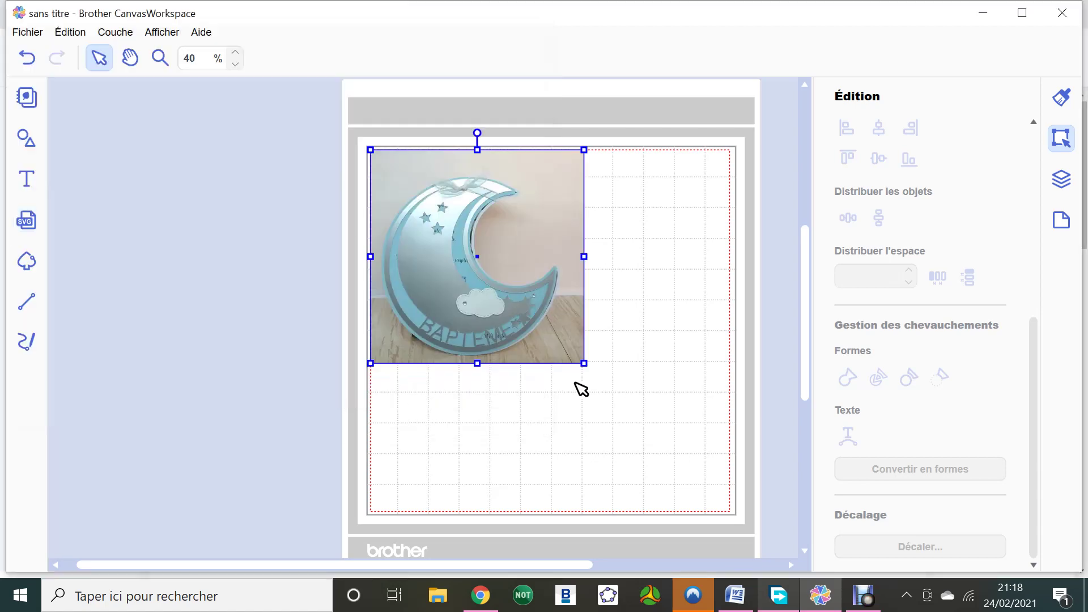
pyautogui.moveTo(584, 364); pyautogui.dragTo(709, 468)
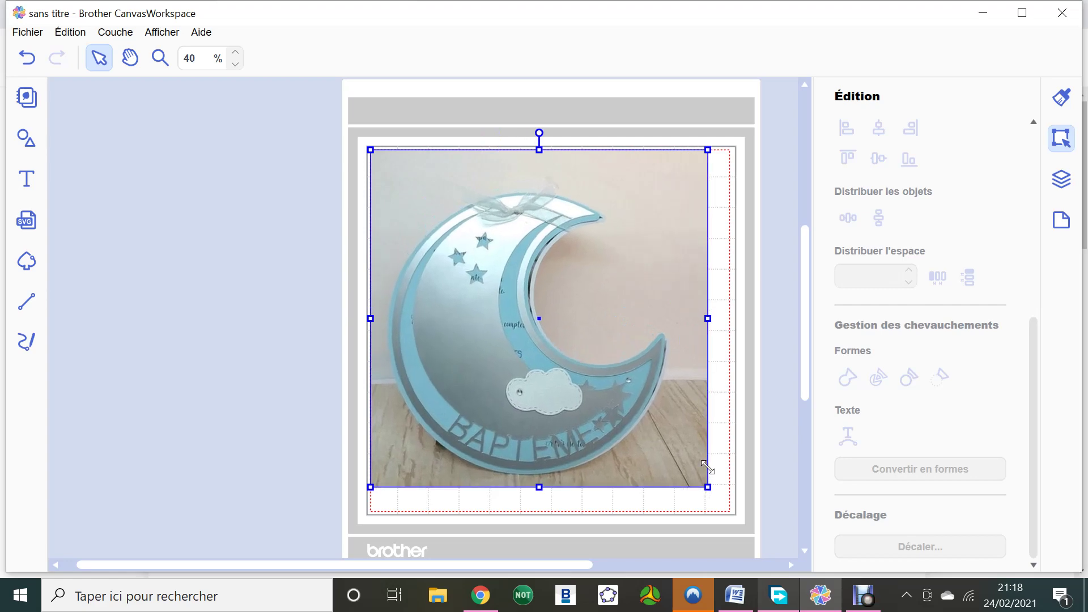
pyautogui.click(243, 264)
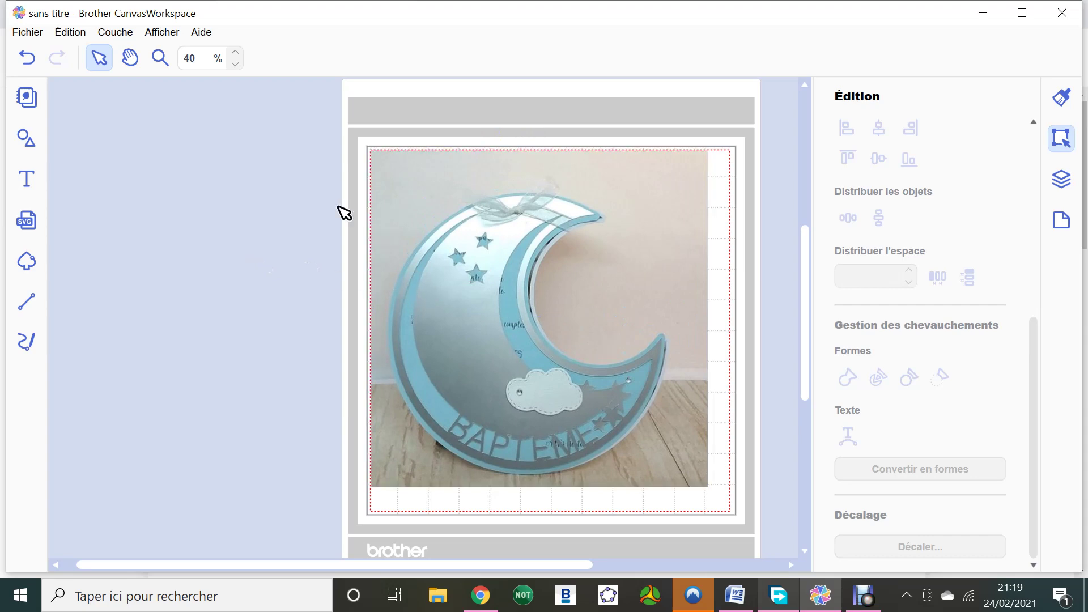
# Add a plain circle, then resize and position it to match the moon's outer contour in the photo.
pyautogui.click(34, 140)
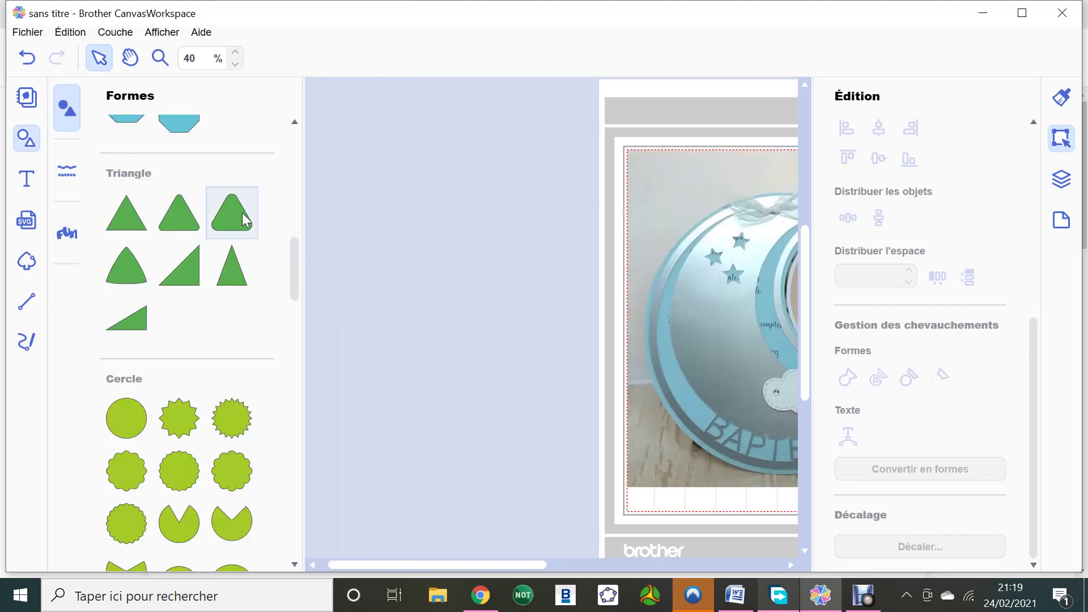
pyautogui.click(126, 418)
pyautogui.click(27, 144)
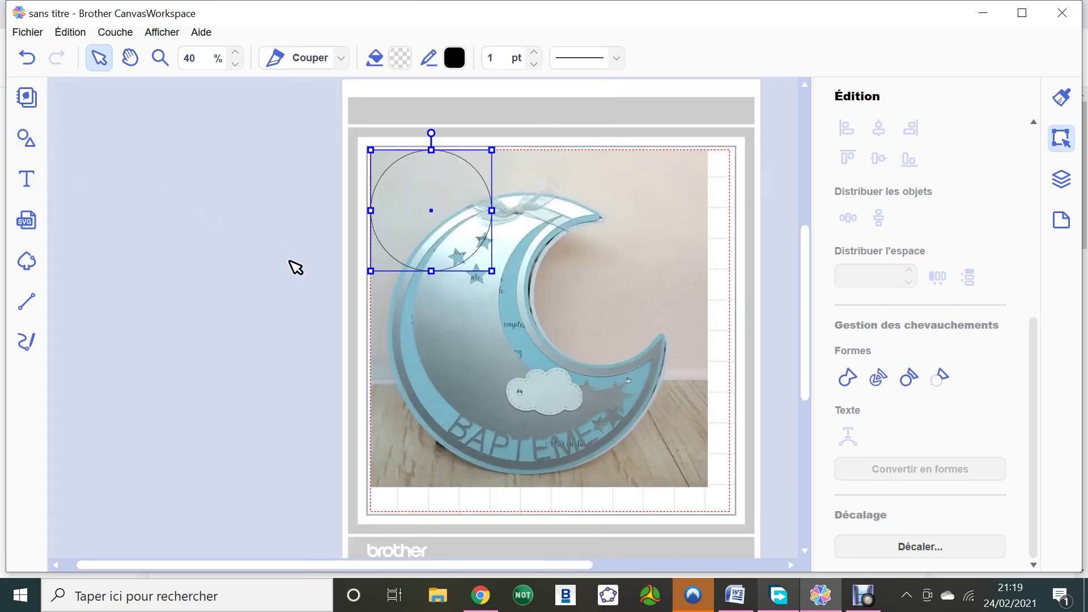
pyautogui.moveTo(491, 271); pyautogui.dragTo(650, 429)
pyautogui.moveTo(628, 291); pyautogui.dragTo(649, 338)
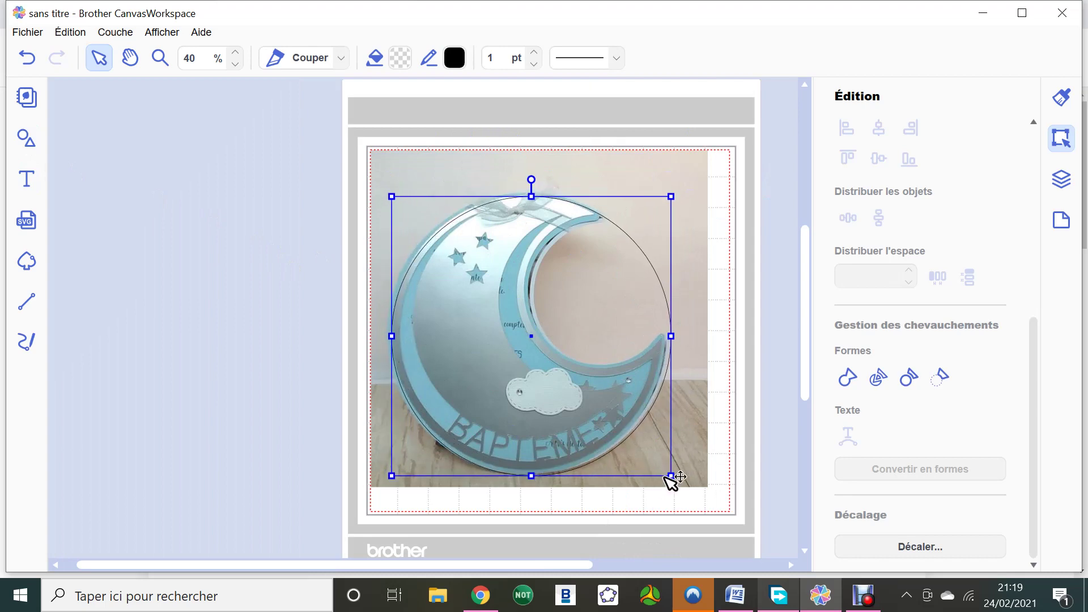
pyautogui.moveTo(665, 471); pyautogui.dragTo(658, 463)
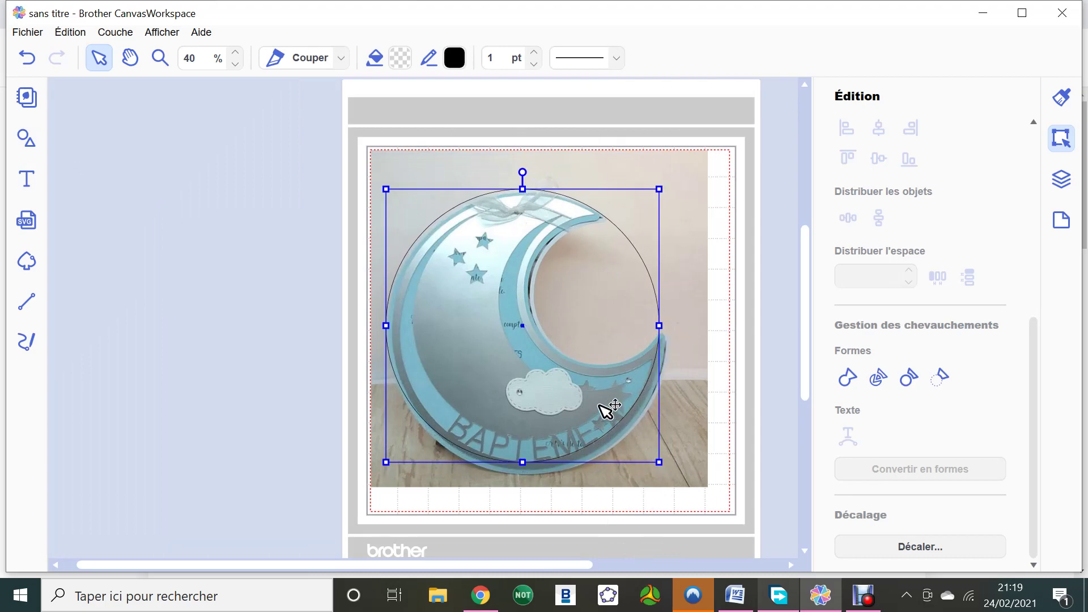
pyautogui.moveTo(598, 402); pyautogui.dragTo(605, 410)
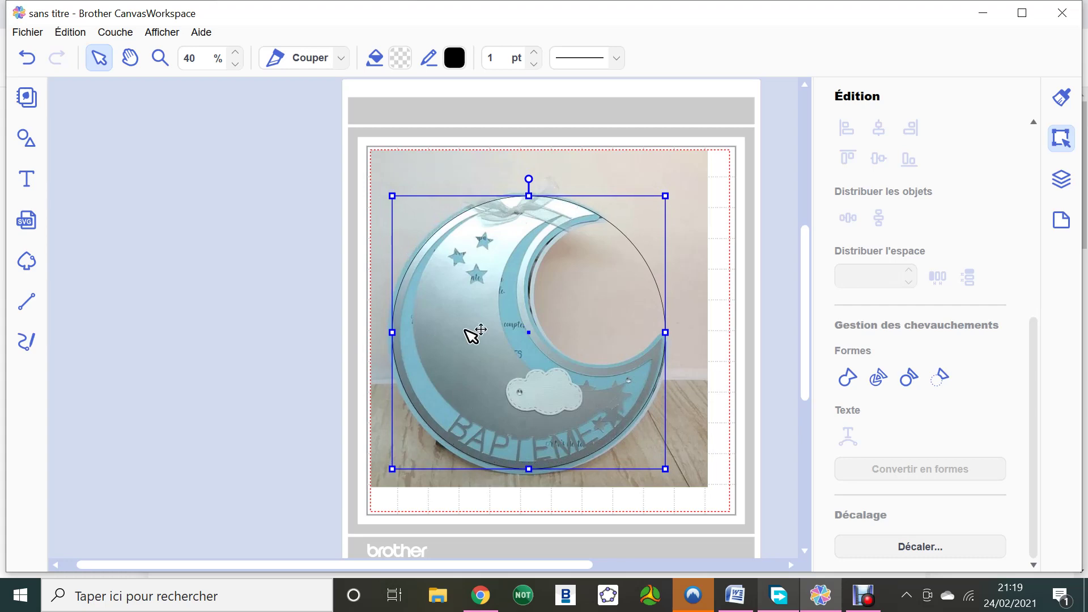
# Duplicate the circle and shrink and position the copy to follow the inner hollow of the moon.
pyautogui.hotkey('ctrl', 'v')
pyautogui.moveTo(674, 205); pyautogui.dragTo(581, 299)
pyautogui.moveTo(511, 304); pyautogui.dragTo(639, 211)
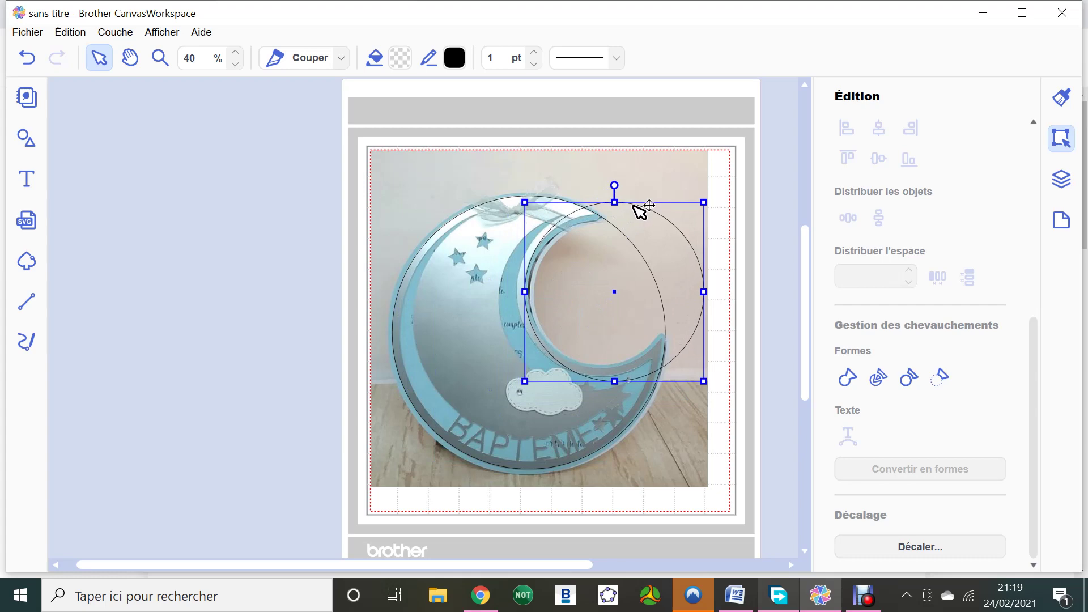
pyautogui.moveTo(701, 200); pyautogui.dragTo(674, 220)
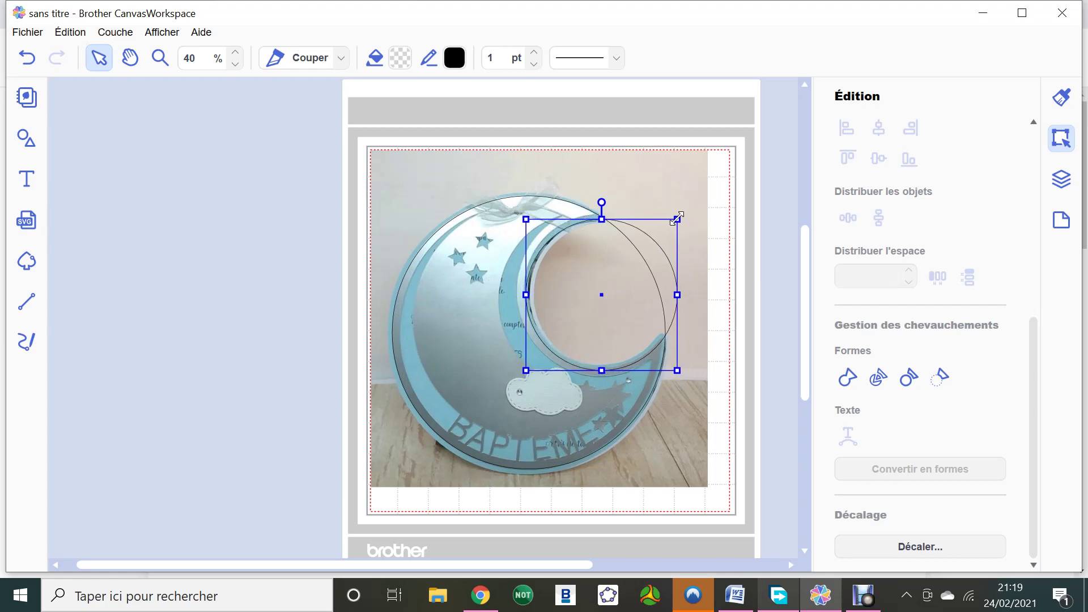
pyautogui.click(652, 234)
pyautogui.click(649, 229)
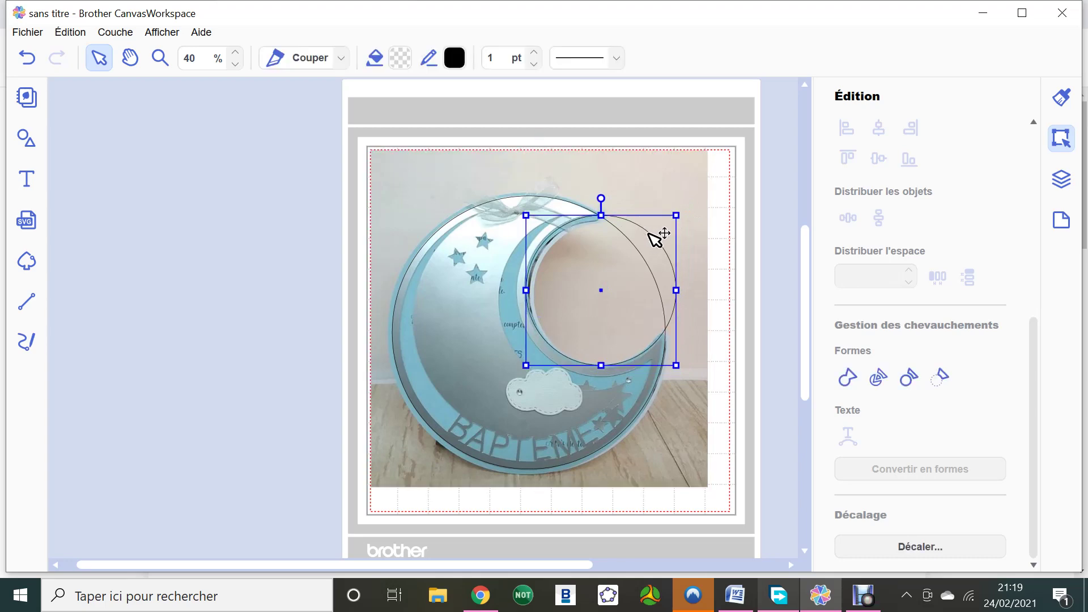
pyautogui.moveTo(646, 233); pyautogui.dragTo(647, 231)
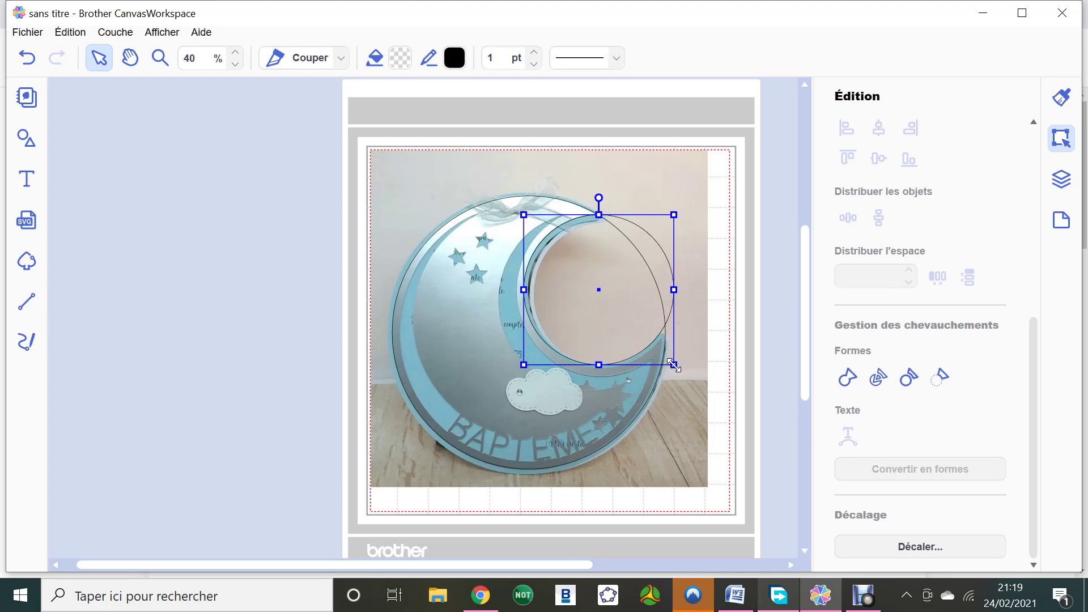
pyautogui.moveTo(673, 366); pyautogui.dragTo(676, 369)
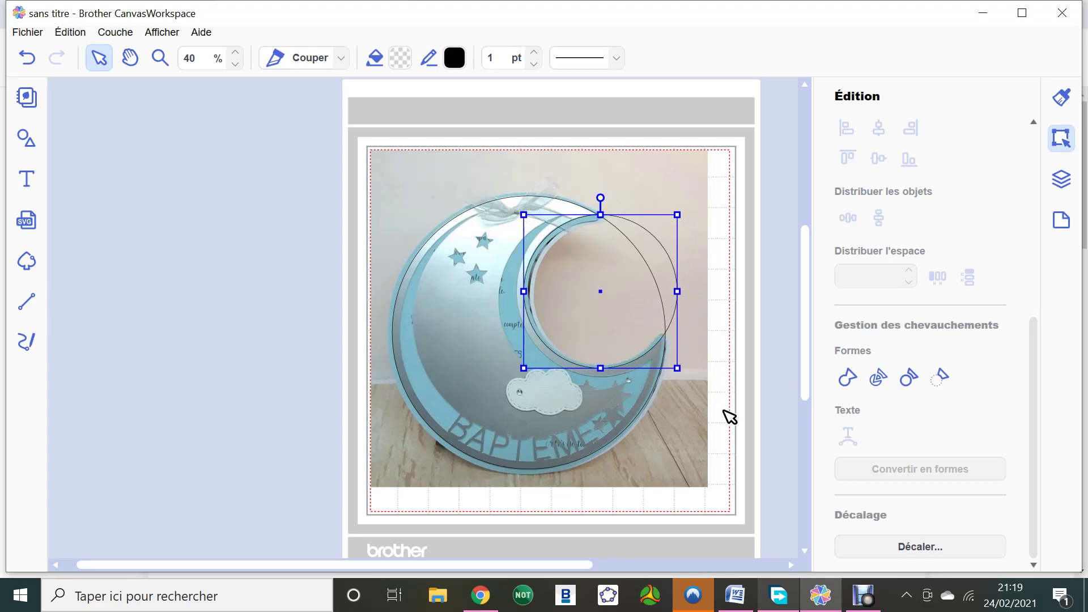
pyautogui.click(753, 436)
# Subtract the small circle from the large one to form a crescent moon.
pyautogui.click(658, 243)
pyautogui.keyDown('shift'); pyautogui.click(441, 231); pyautogui.keyUp('shift')
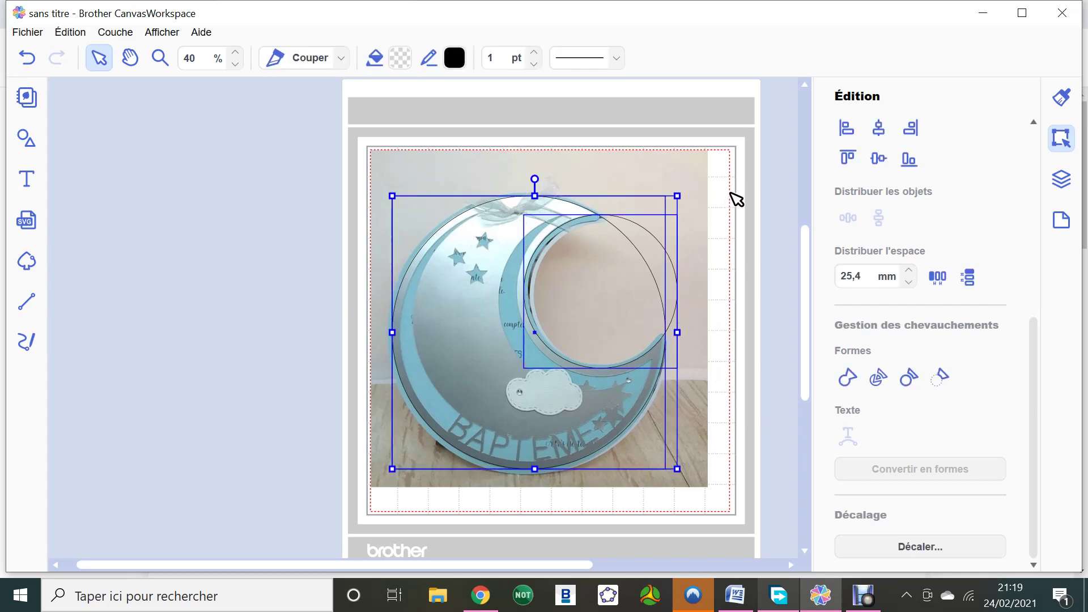
pyautogui.click(939, 376)
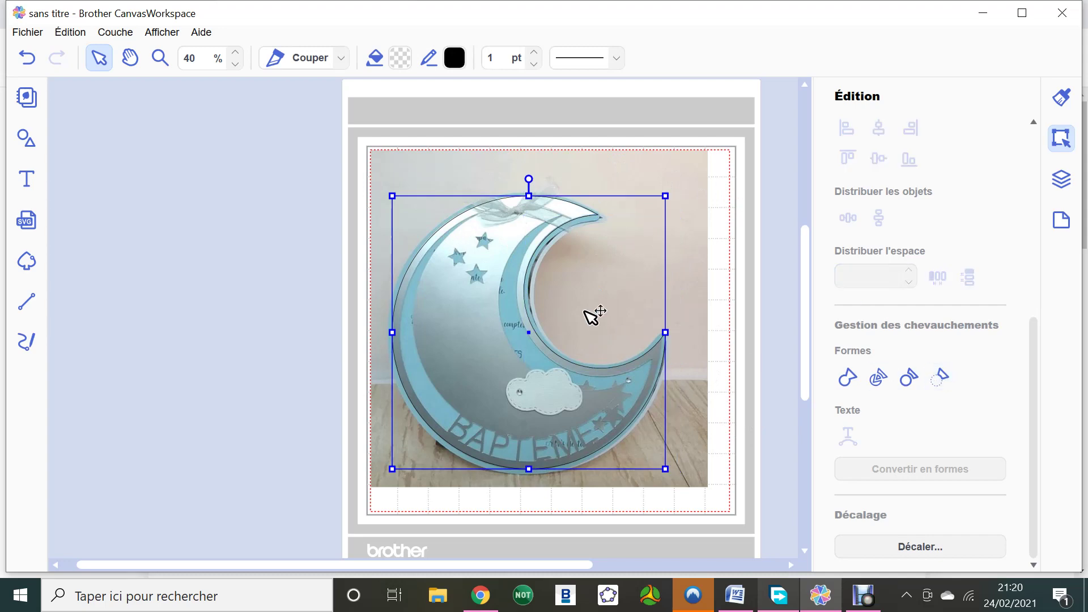
# Move the crescent off the photo beside the mat and place a duplicate on the photo's opposite side.
pyautogui.moveTo(532, 250); pyautogui.dragTo(261, 283)
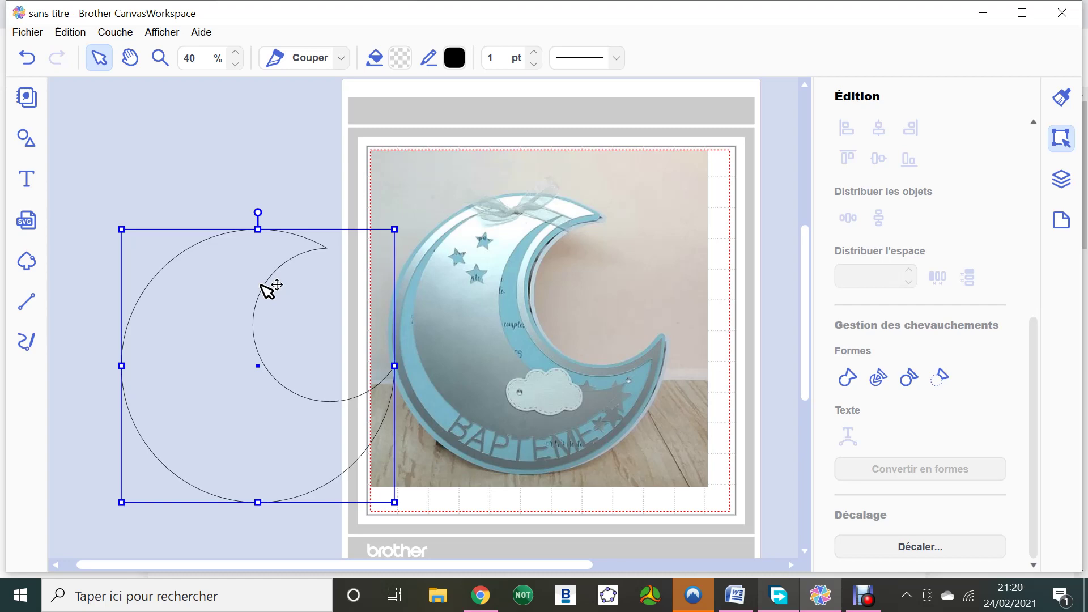
pyautogui.hotkey('ctrl', 'c')
pyautogui.hotkey('ctrl', 'v')
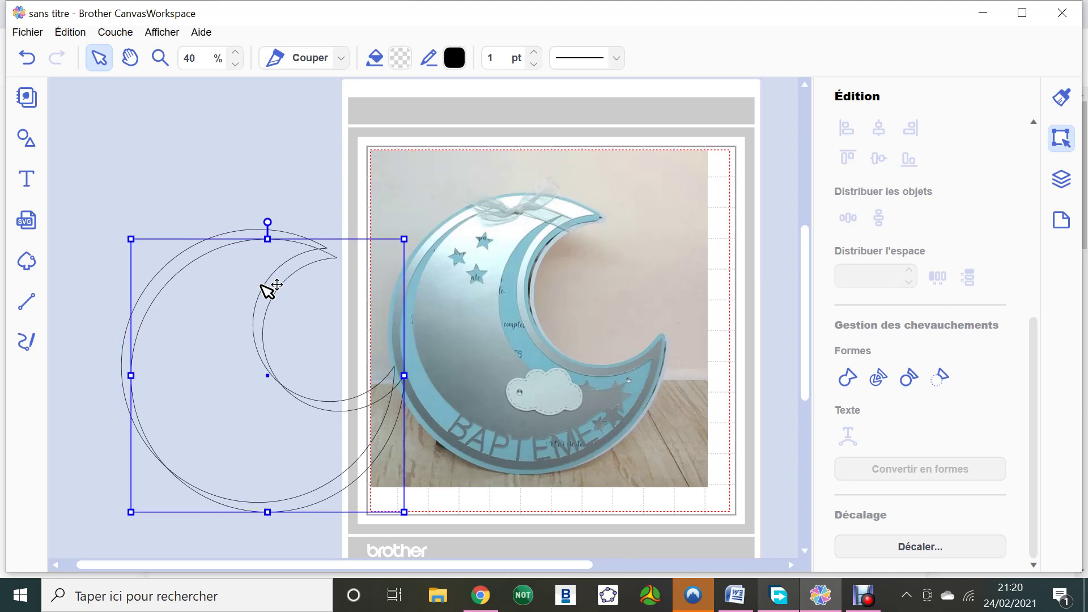
pyautogui.moveTo(250, 338); pyautogui.dragTo(744, 248)
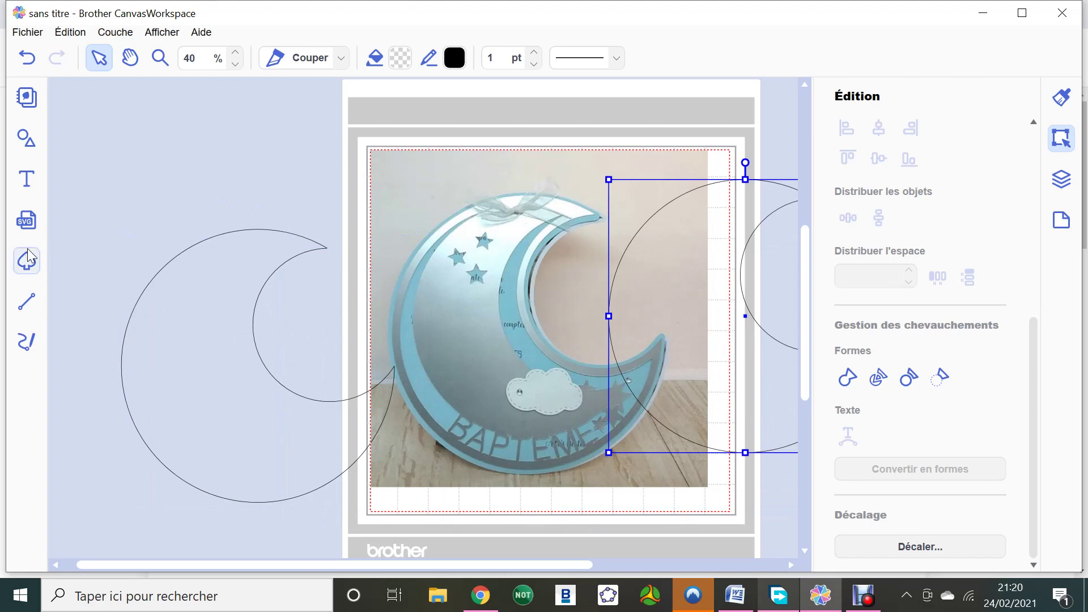
# Create a 5.0 mm inward offset line with rounded corners on the original crescent, leaving its source line unmodified.
pyautogui.click(204, 283)
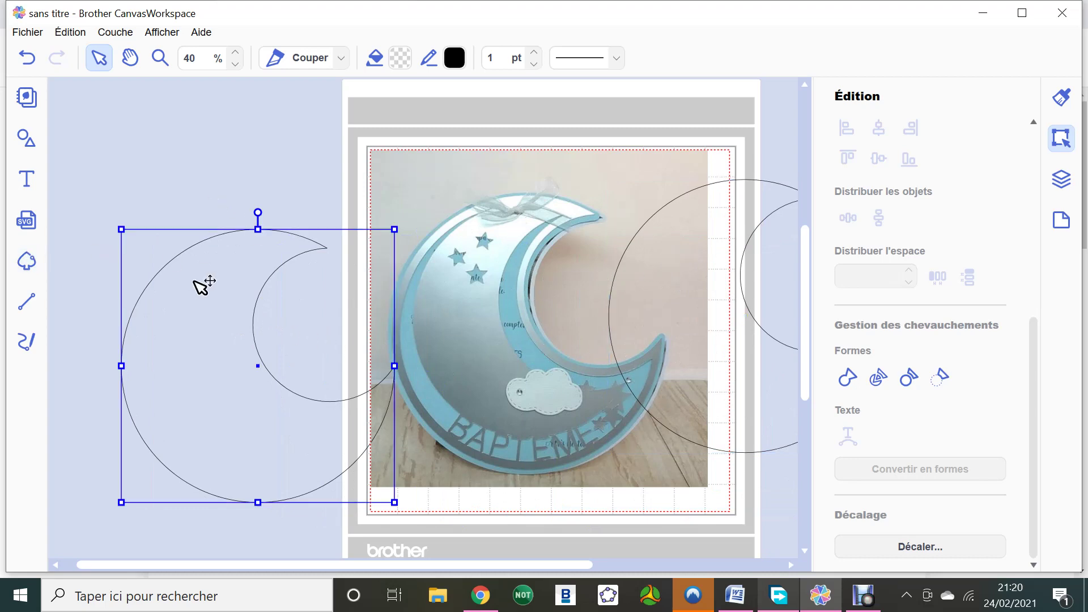
pyautogui.click(915, 547)
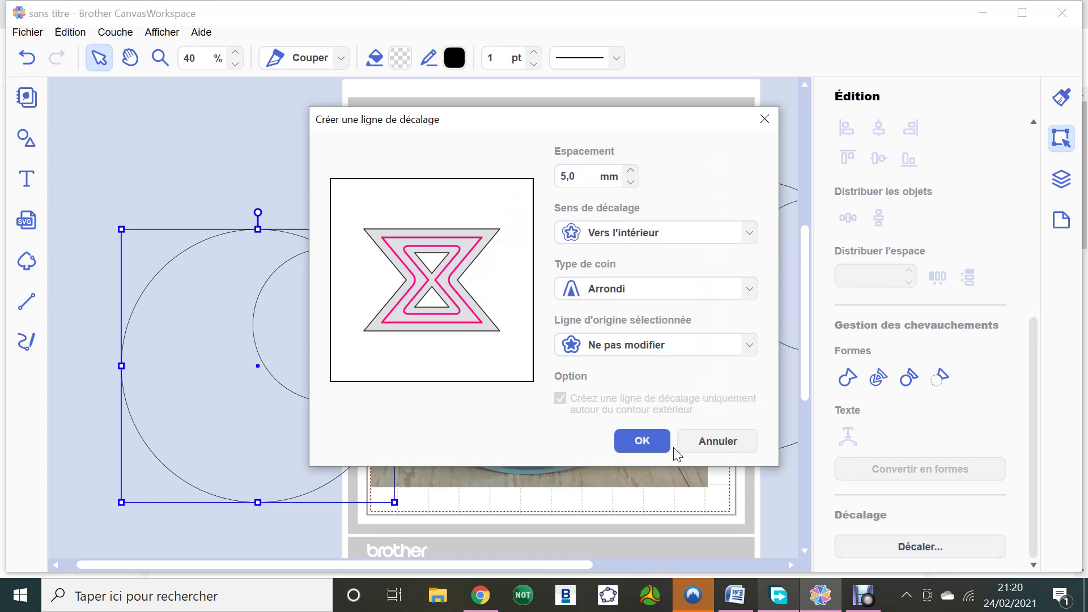
pyautogui.click(641, 449)
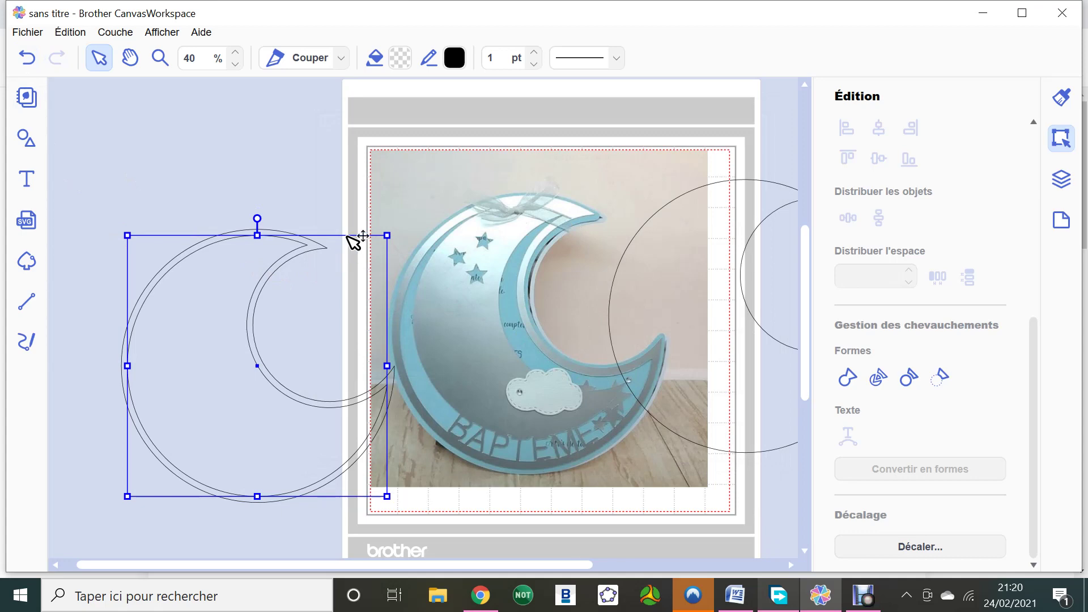
pyautogui.click(294, 160)
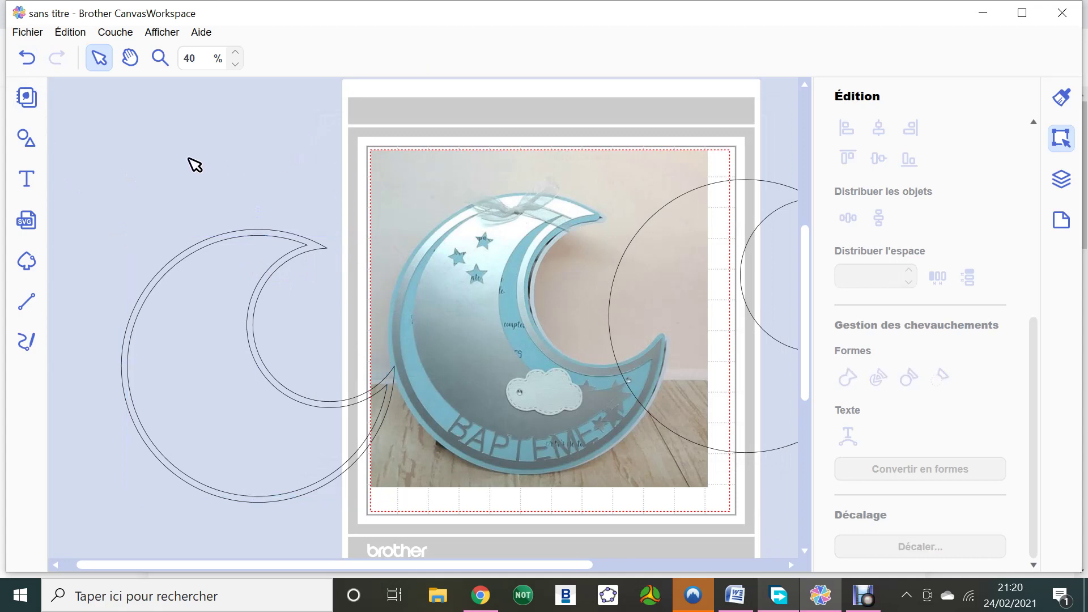
# Subtract the inner offset crescent from the outer one to make a crescent frame, and check the resulting layers.
pyautogui.moveTo(188, 158); pyautogui.dragTo(242, 359)
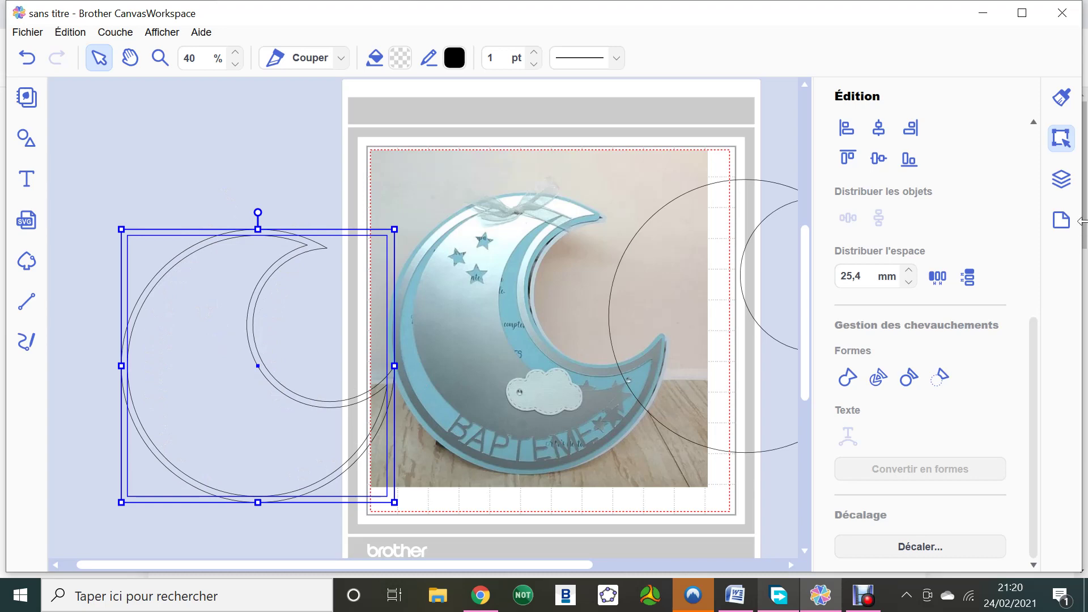
pyautogui.click(1061, 179)
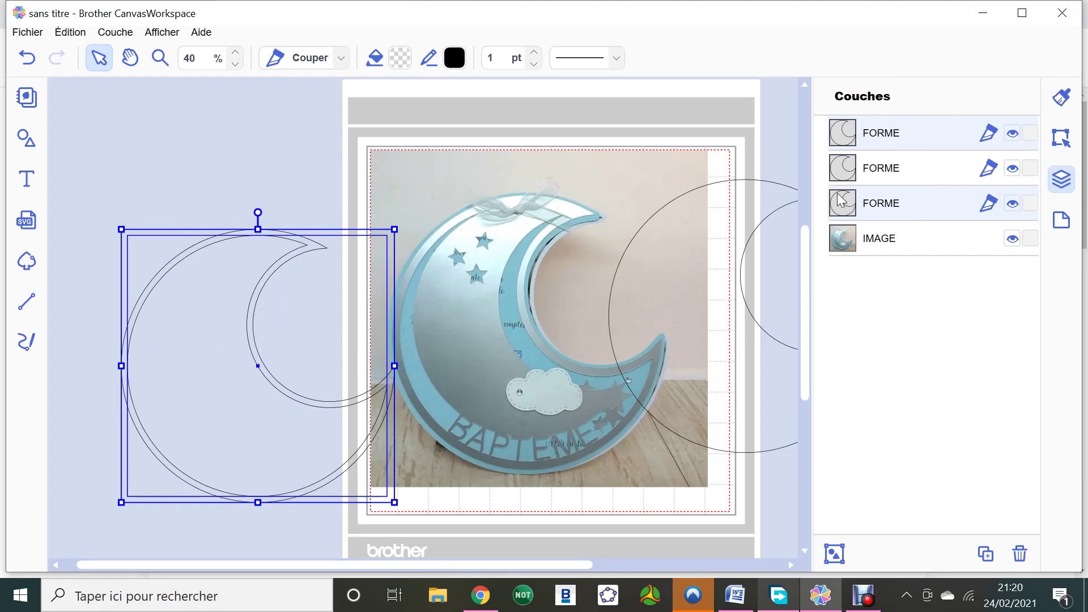
pyautogui.click(1068, 140)
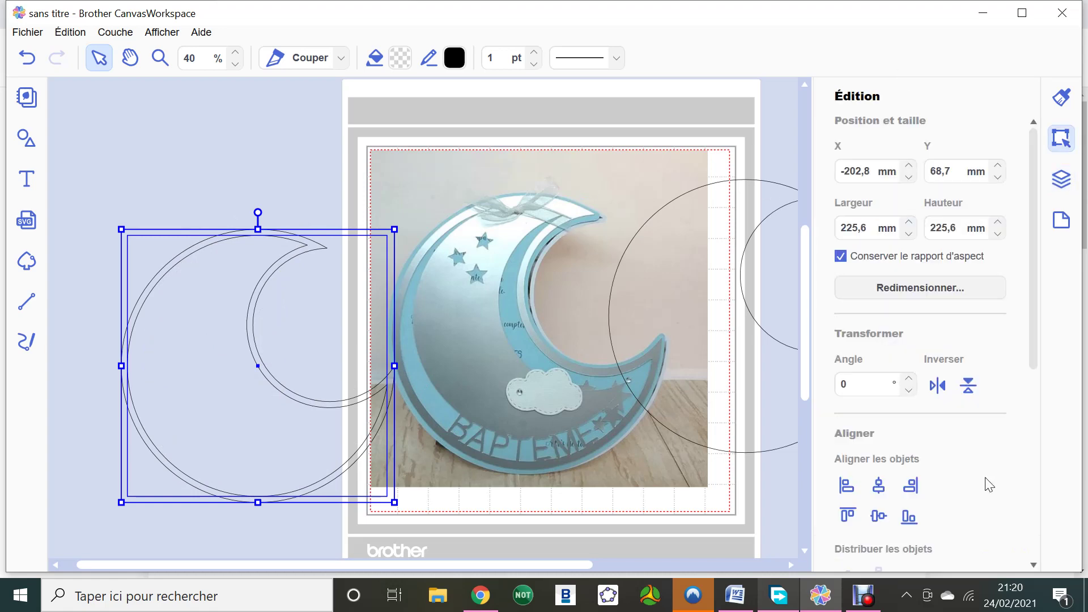
pyautogui.scroll(-5, 993, 426)
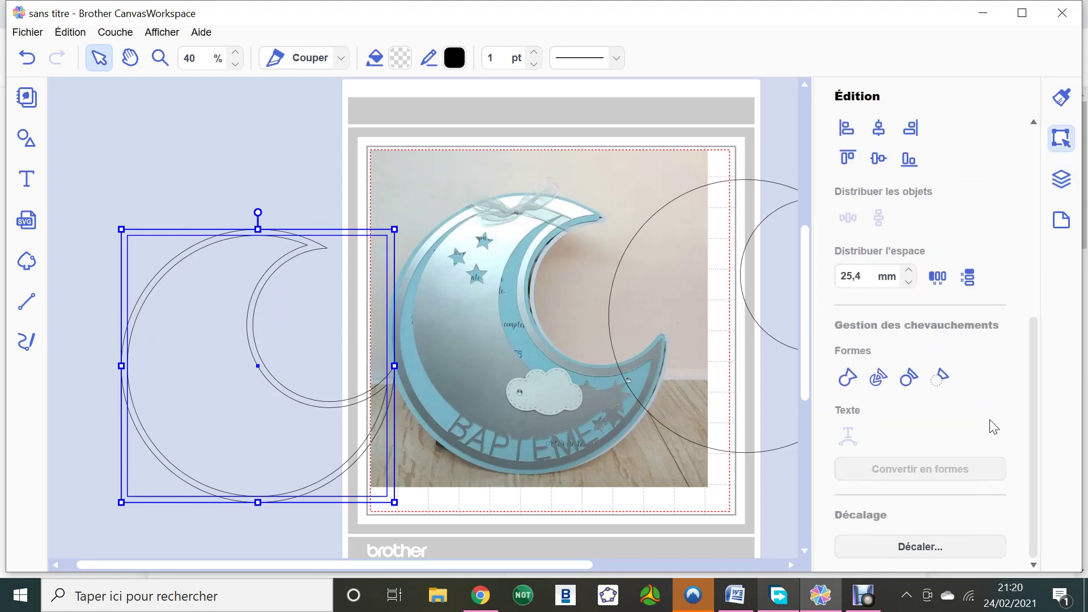
pyautogui.click(942, 379)
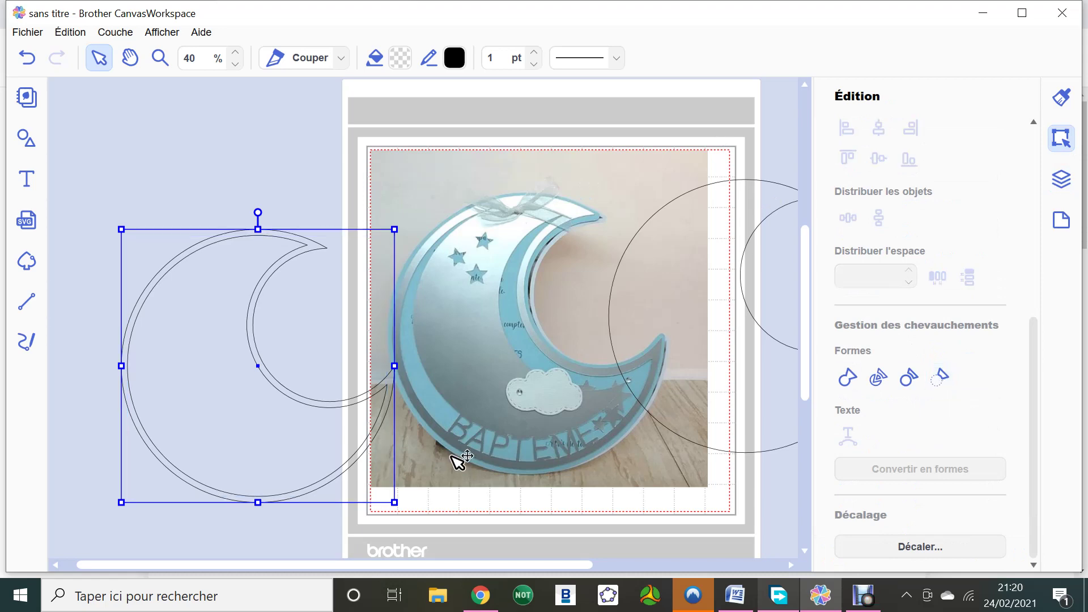
pyautogui.click(1061, 180)
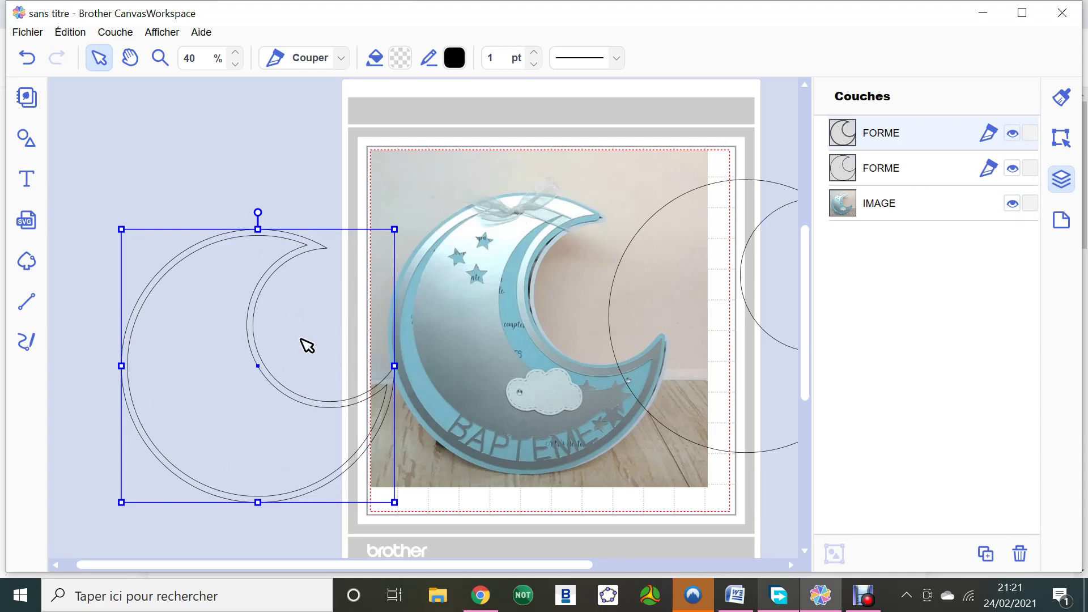
# Place the crescent frame over the moon in the photo and move the plain crescent off the mat.
pyautogui.moveTo(267, 304); pyautogui.dragTo(528, 270)
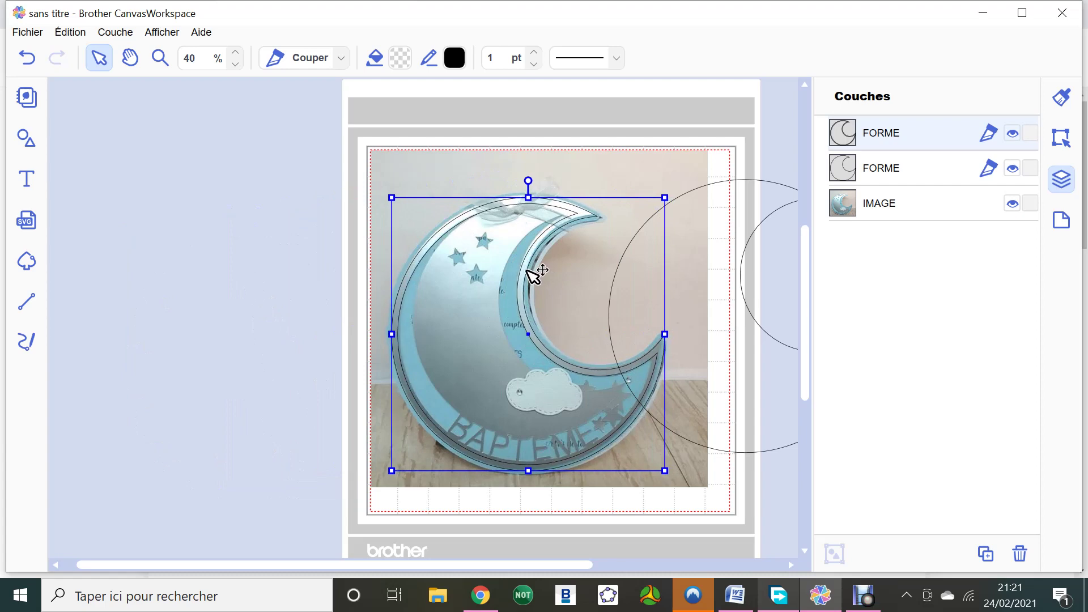
pyautogui.moveTo(736, 213); pyautogui.dragTo(190, 136)
# Add a circle about 192 mm in diameter and fit it to the outer curve of the silver crescent in the photo.
pyautogui.click(26, 138)
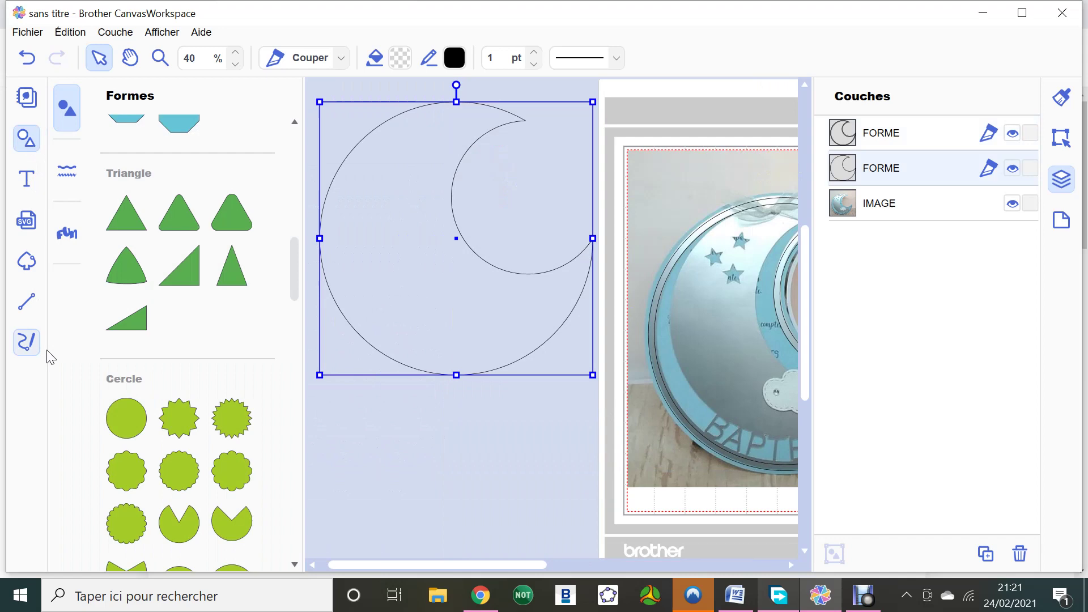
pyautogui.click(143, 429)
pyautogui.click(26, 137)
pyautogui.moveTo(418, 195); pyautogui.dragTo(476, 262)
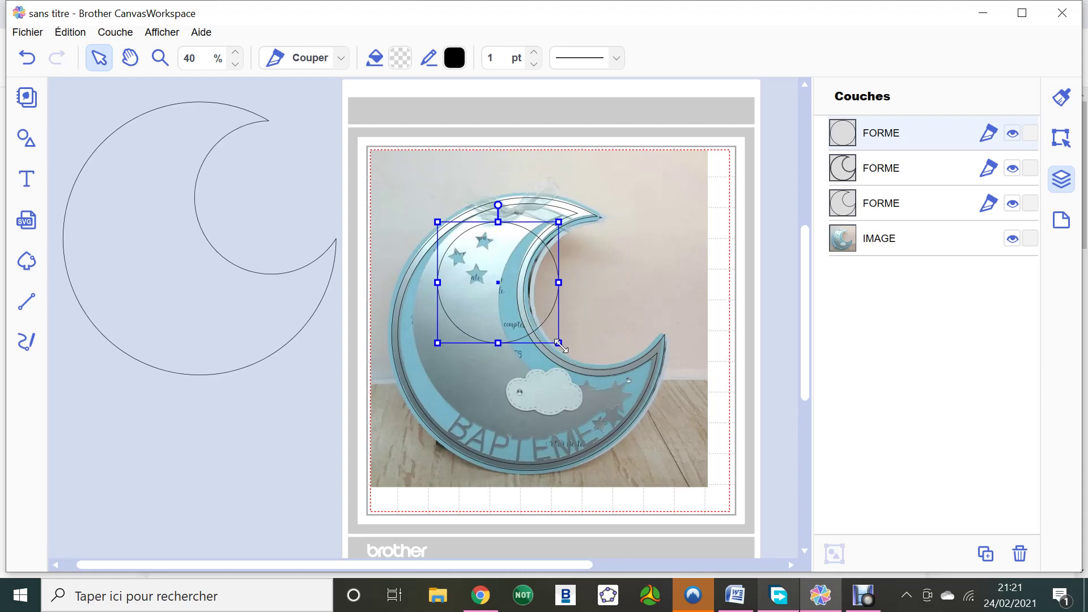
pyautogui.moveTo(558, 343); pyautogui.dragTo(667, 451)
pyautogui.moveTo(651, 301); pyautogui.dragTo(628, 281)
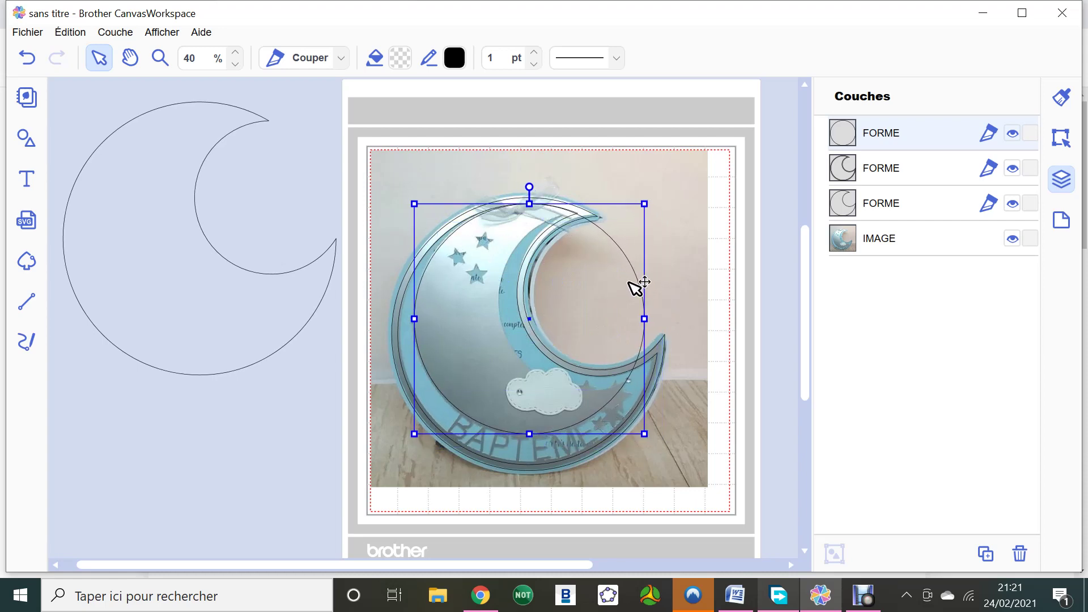
pyautogui.moveTo(644, 434); pyautogui.dragTo(647, 436)
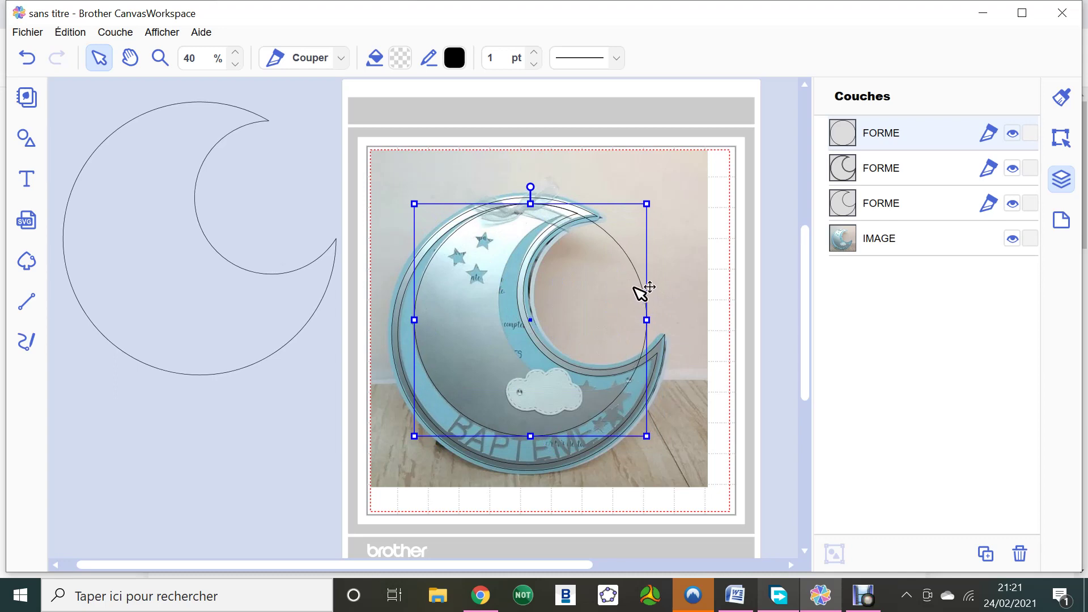
pyautogui.moveTo(647, 286); pyautogui.dragTo(645, 287)
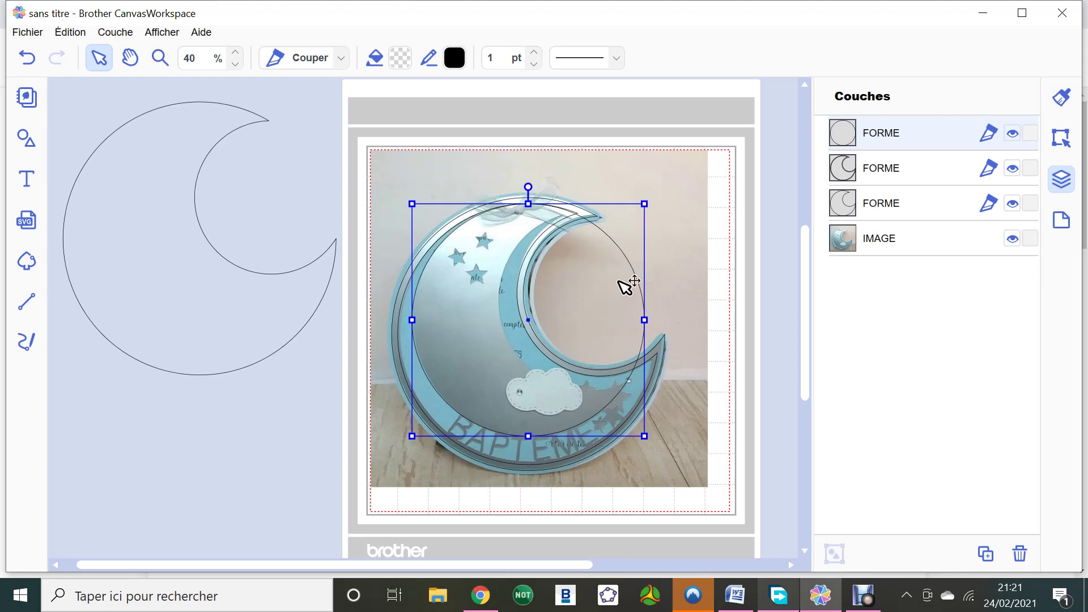
# Duplicate the circle, then shrink and position the copy to follow the inner curve of the photo's silver crescent.
pyautogui.hotkey('ctrl', 'd')
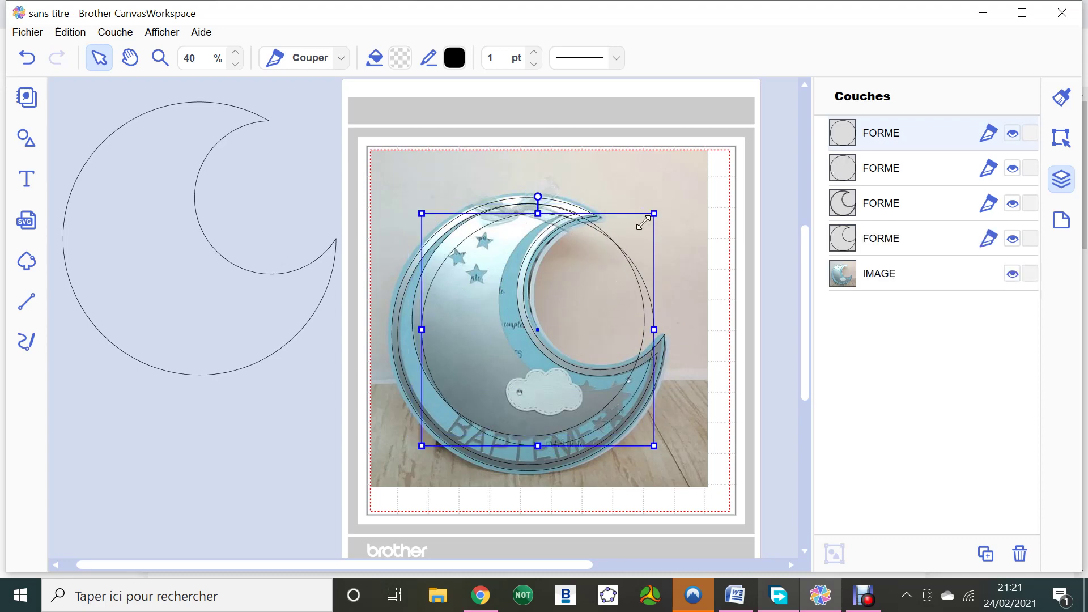
pyautogui.moveTo(643, 223); pyautogui.dragTo(631, 243)
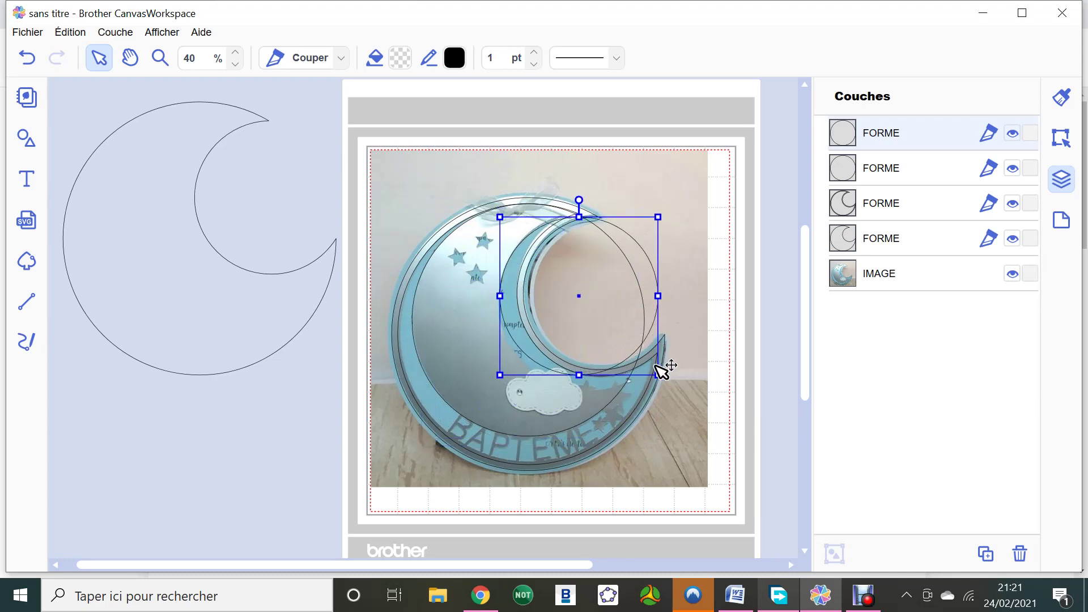
pyautogui.moveTo(657, 374); pyautogui.dragTo(671, 398)
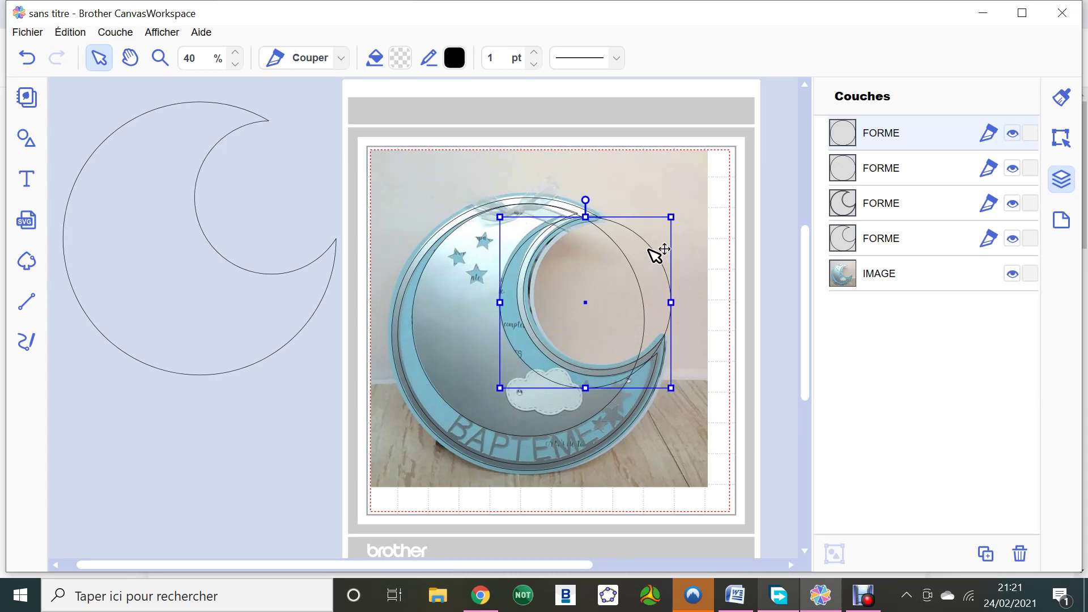
pyautogui.press('Up')
pyautogui.press('Up')
pyautogui.press('Up')
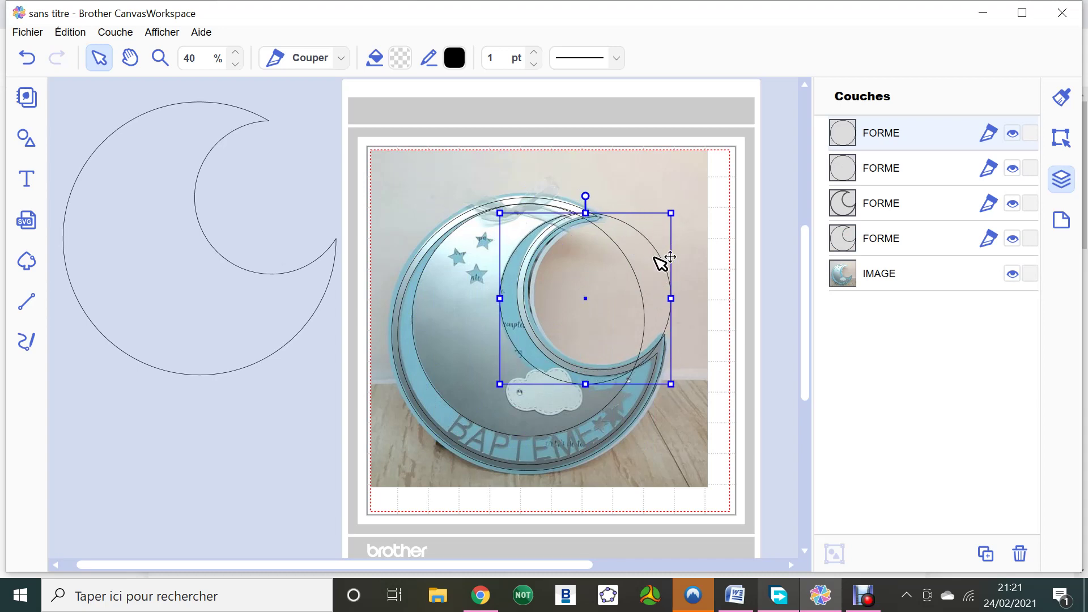
pyautogui.moveTo(671, 386); pyautogui.dragTo(677, 393)
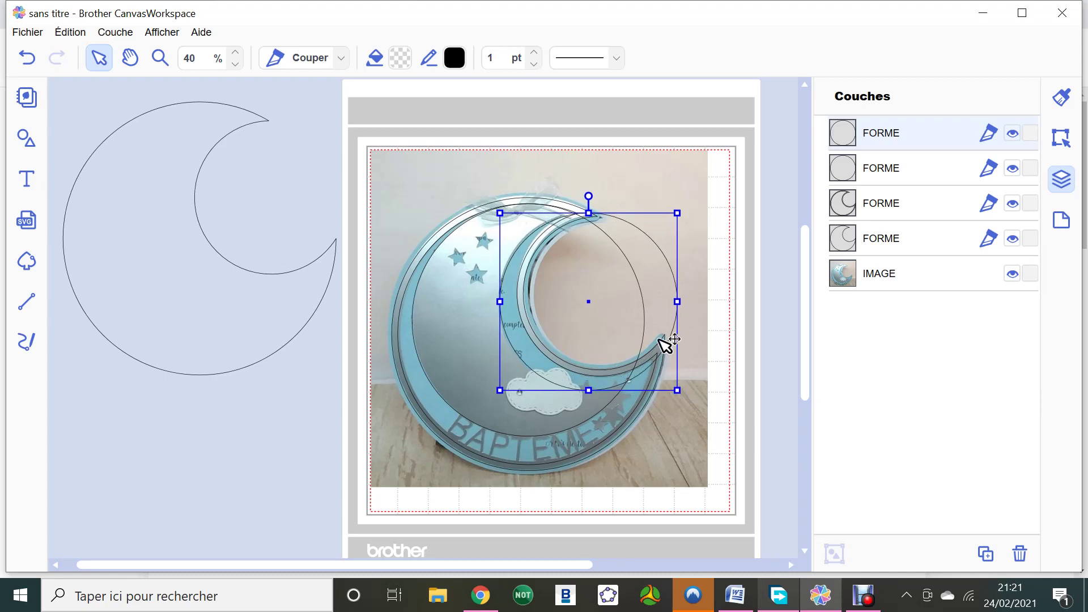
pyautogui.press('Left')
pyautogui.press('Left')
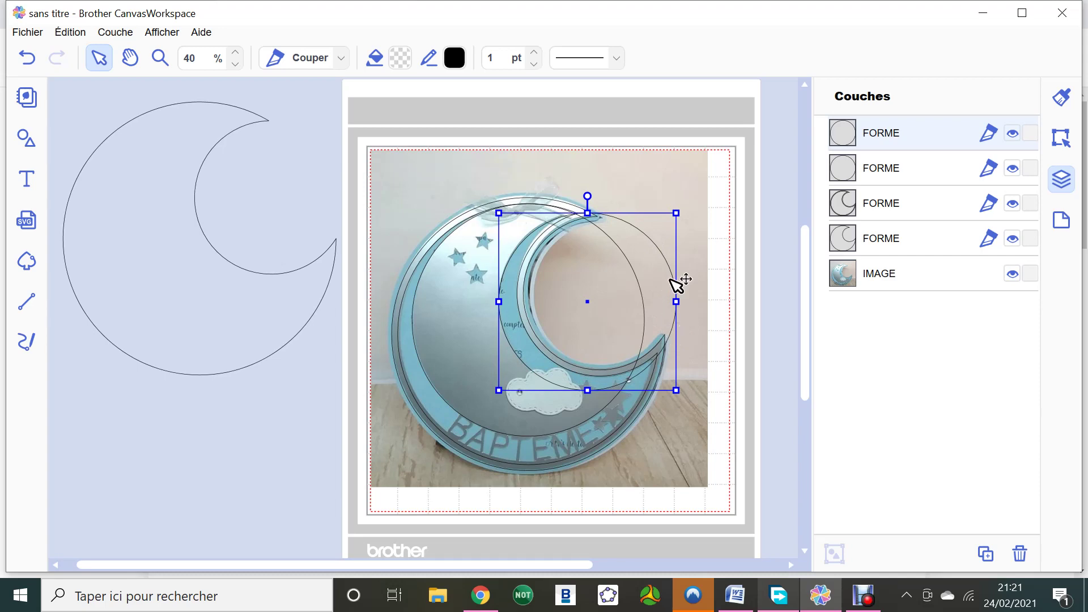
# Subtract the smaller circle from the larger one to form a solid crescent and shift it slightly away from the frame's opening.
pyautogui.keyDown('shift'); pyautogui.click(420, 327); pyautogui.keyUp('shift')
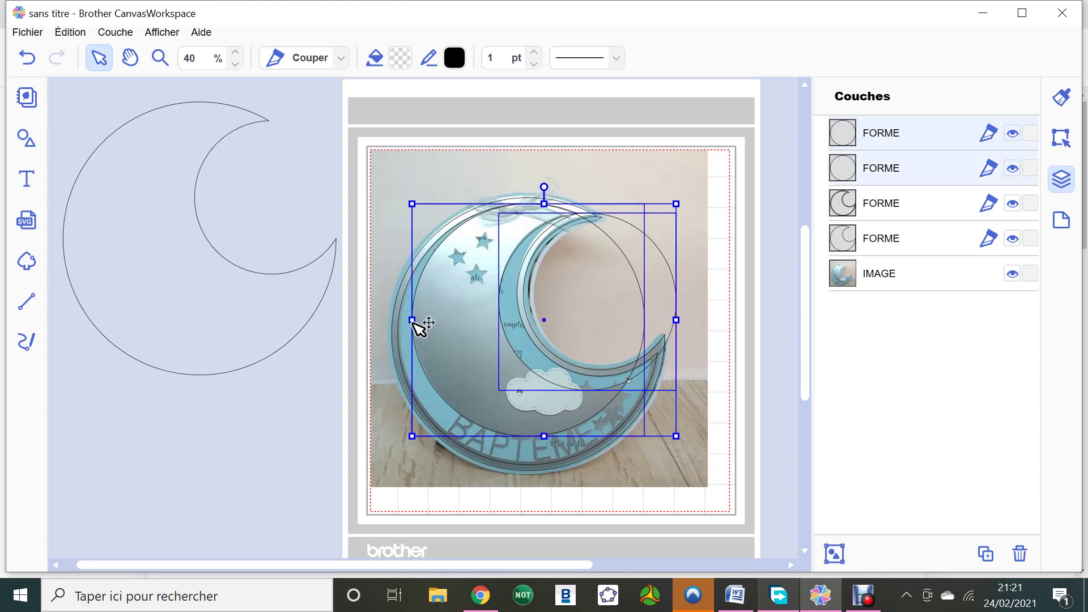
pyautogui.click(1068, 141)
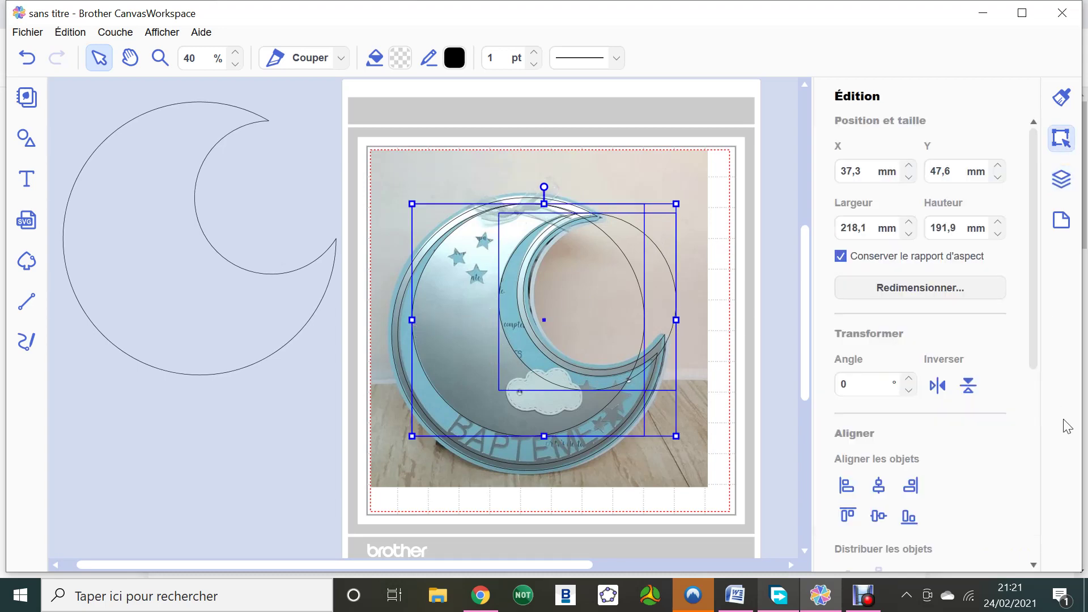
pyautogui.scroll(-5, 974, 349)
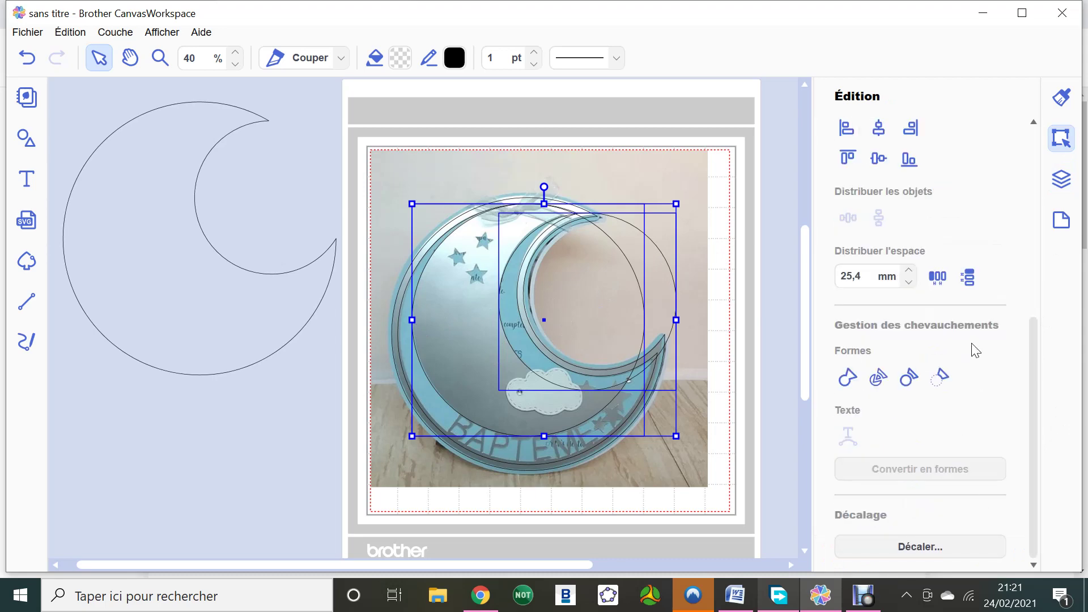
pyautogui.click(938, 376)
pyautogui.click(717, 435)
pyautogui.moveTo(486, 362)
pyautogui.mouseDown()
pyautogui.moveTo(527, 381)
pyautogui.moveTo(504, 358)
pyautogui.mouseUp()
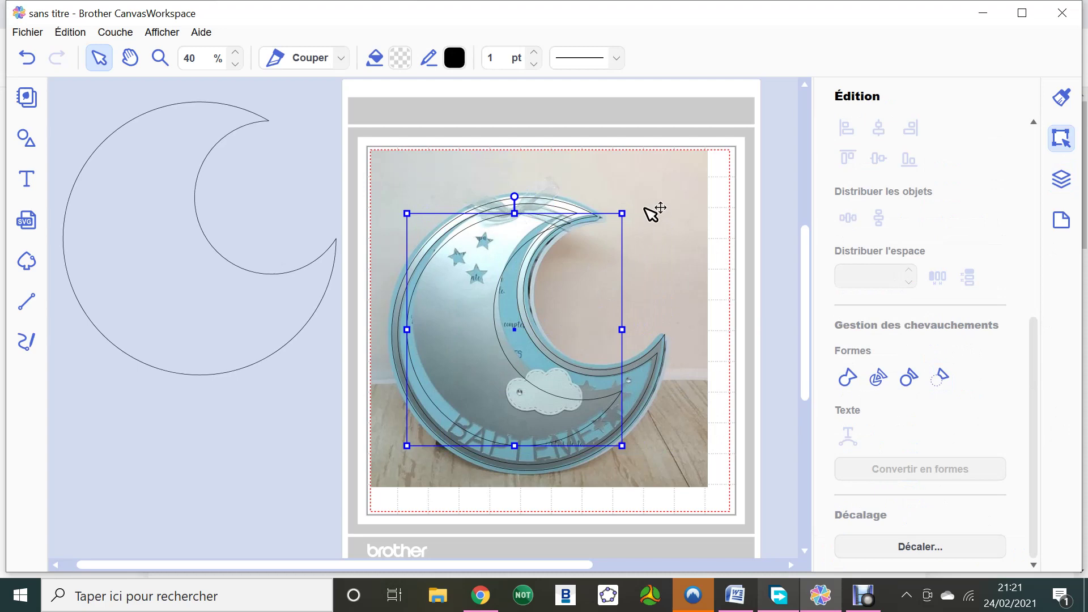
# Move the reference photo beside the mat and position the solid crescent so its upper tip meets the frame's inner tip.
pyautogui.moveTo(651, 211); pyautogui.dragTo(890, 146)
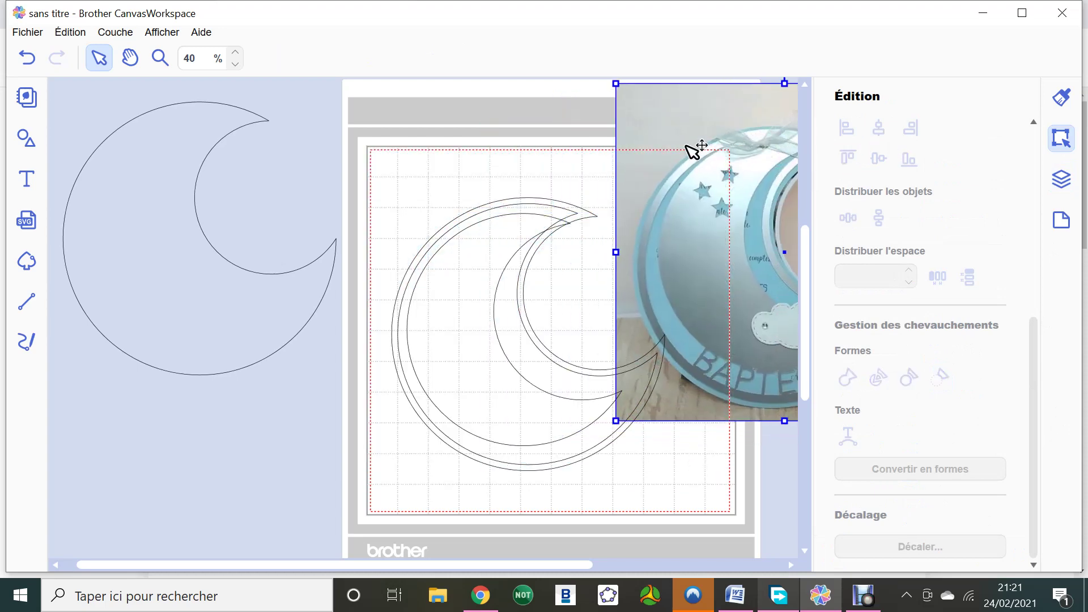
pyautogui.press('Delete')
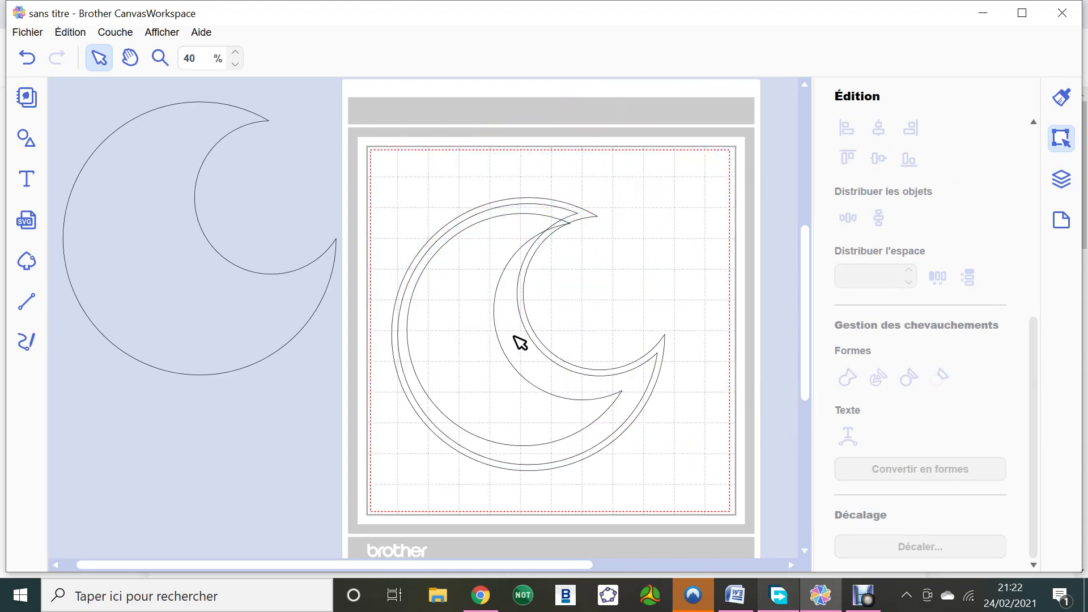
pyautogui.moveTo(476, 338)
pyautogui.mouseDown()
pyautogui.moveTo(510, 347)
pyautogui.moveTo(487, 329)
pyautogui.mouseUp()
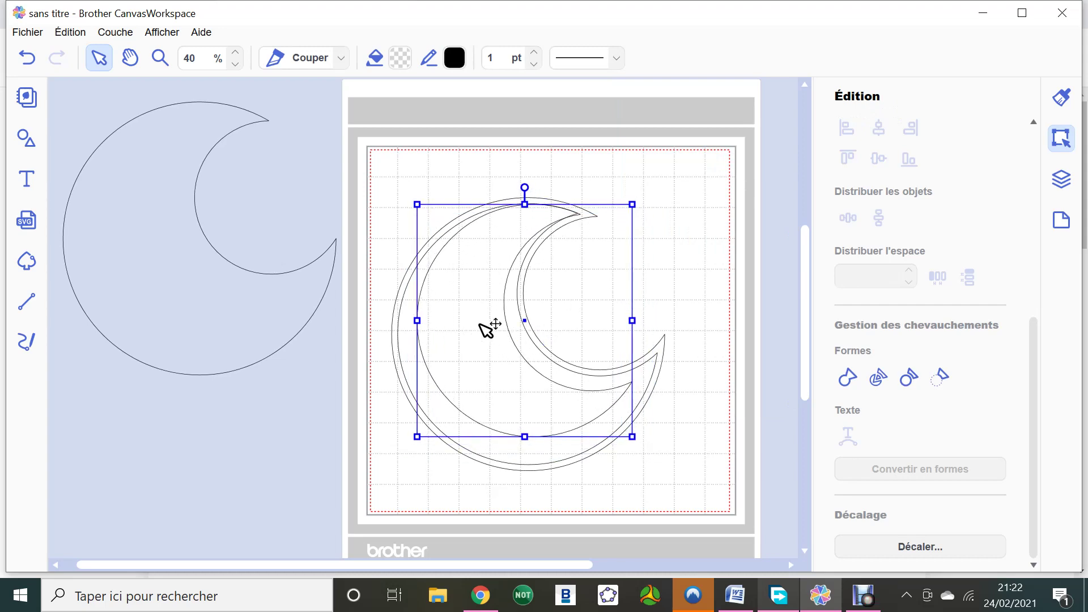
pyautogui.click(160, 57)
pyautogui.click(560, 209)
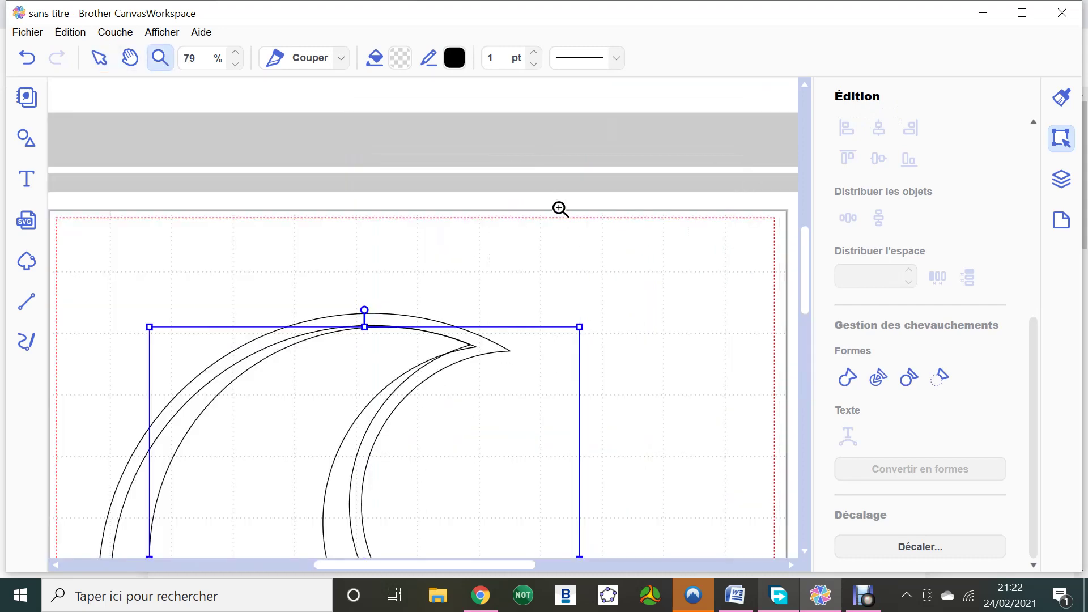
pyautogui.click(456, 339)
pyautogui.click(99, 57)
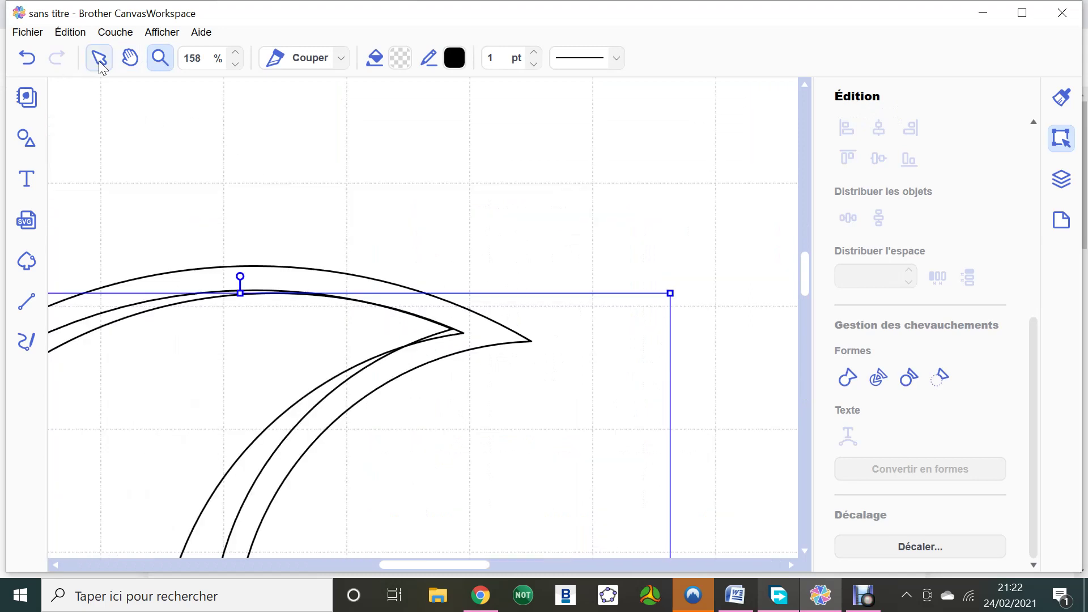
pyautogui.moveTo(301, 396); pyautogui.dragTo(294, 394)
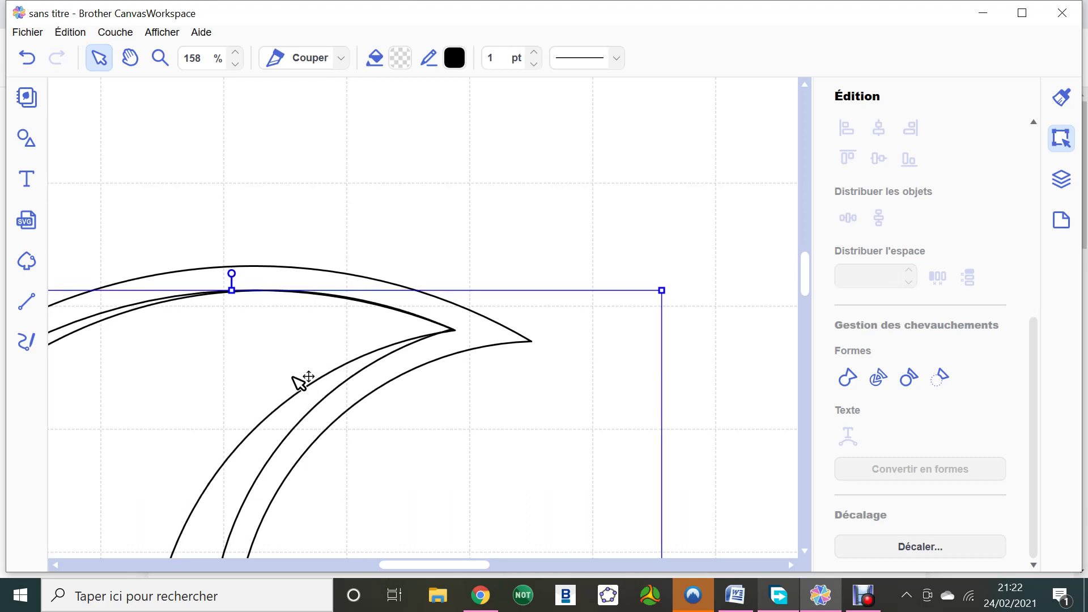
# Unite the solid crescent and the crescent frame on the mat into a single shape.
pyautogui.click(234, 64)
pyautogui.click(235, 64)
pyautogui.click(234, 64)
pyautogui.click(235, 64)
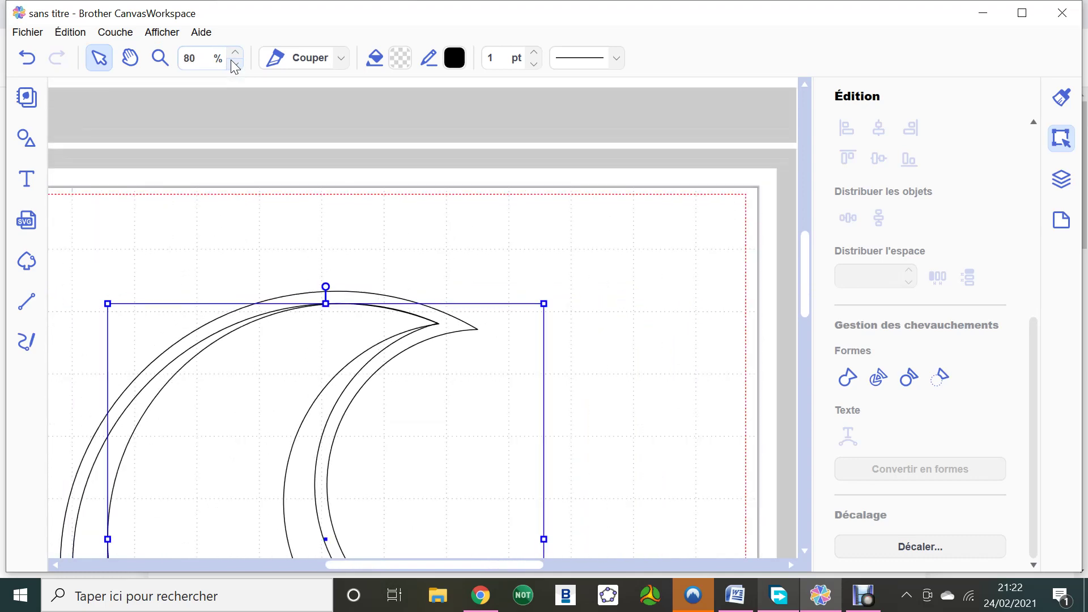
pyautogui.click(234, 65)
pyautogui.click(235, 64)
pyautogui.click(235, 64)
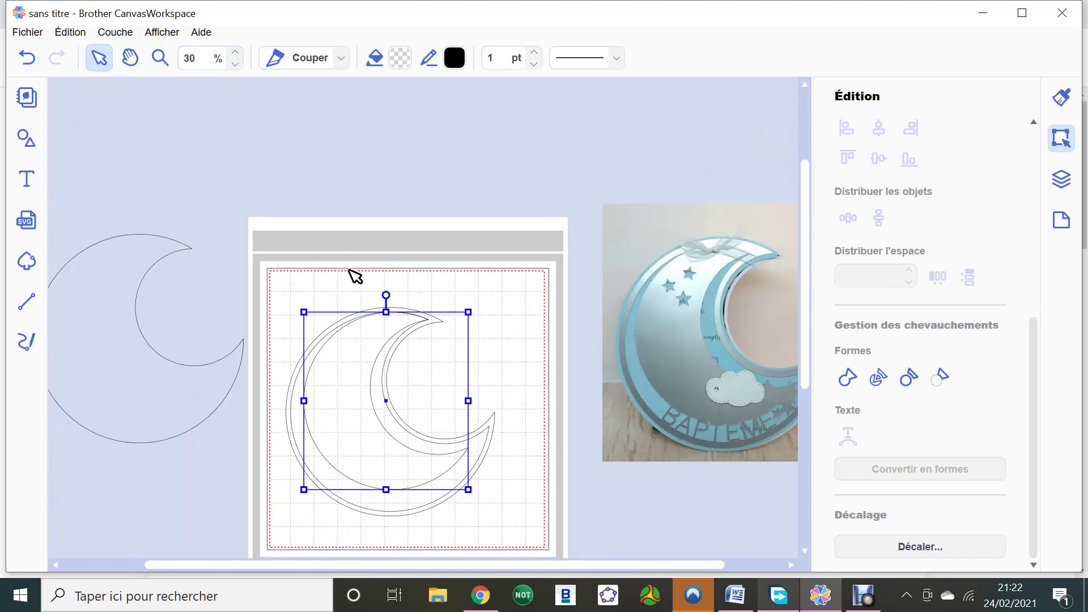
pyautogui.moveTo(337, 221); pyautogui.dragTo(463, 529)
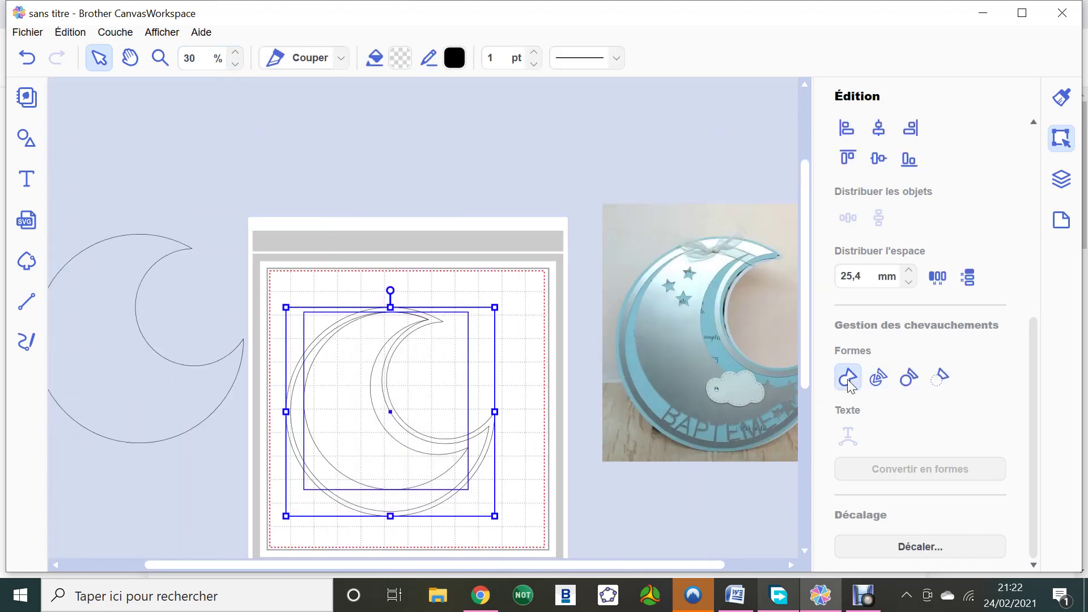
pyautogui.click(848, 376)
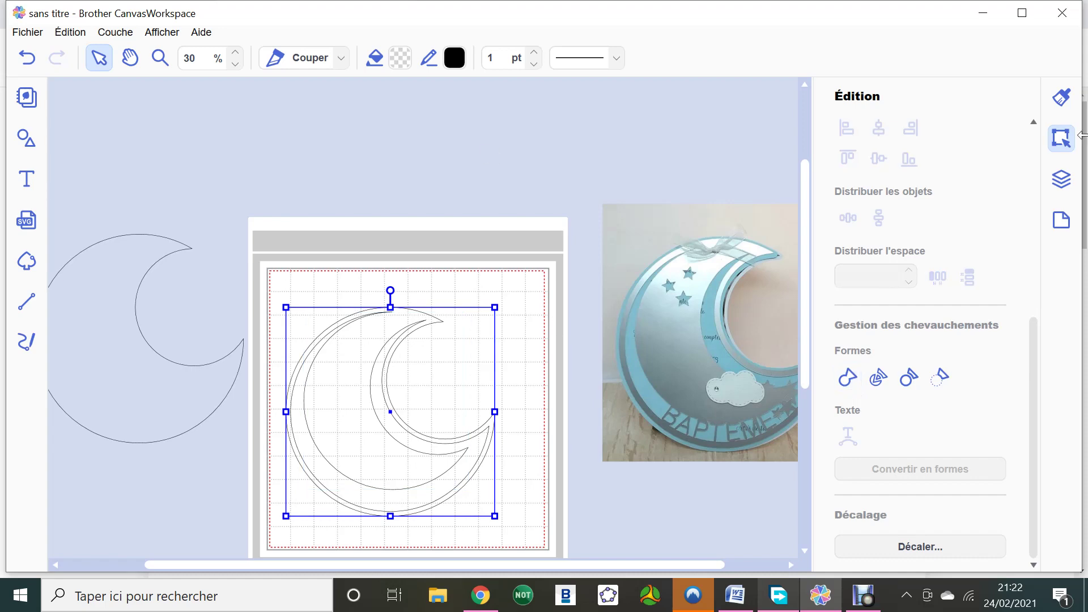
# Fill the merged moon with light grey #DBDBDB and make its outline transparent.
pyautogui.click(1061, 99)
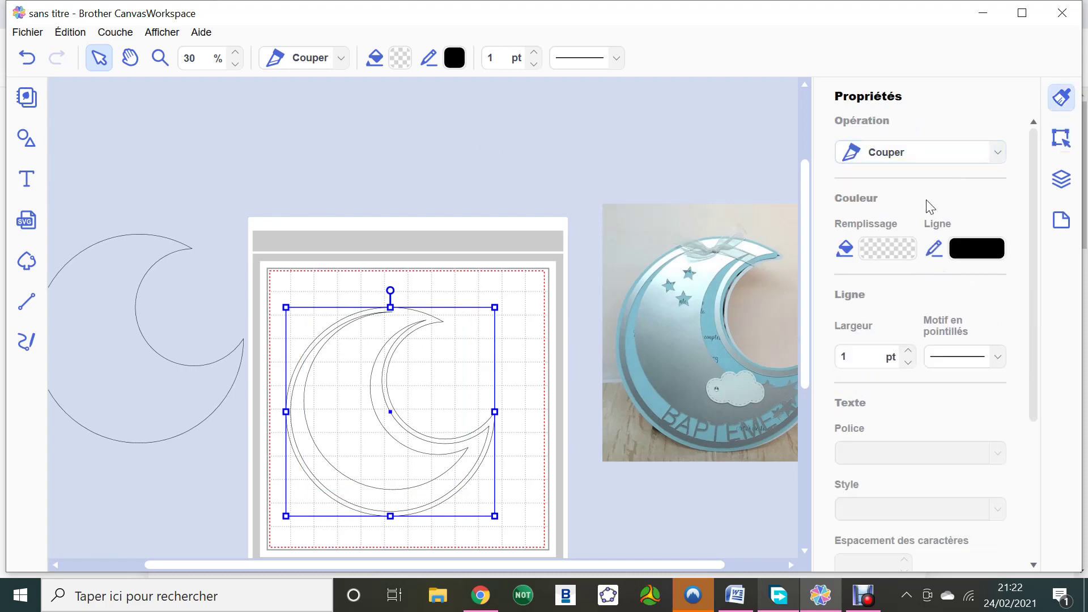
pyautogui.click(896, 238)
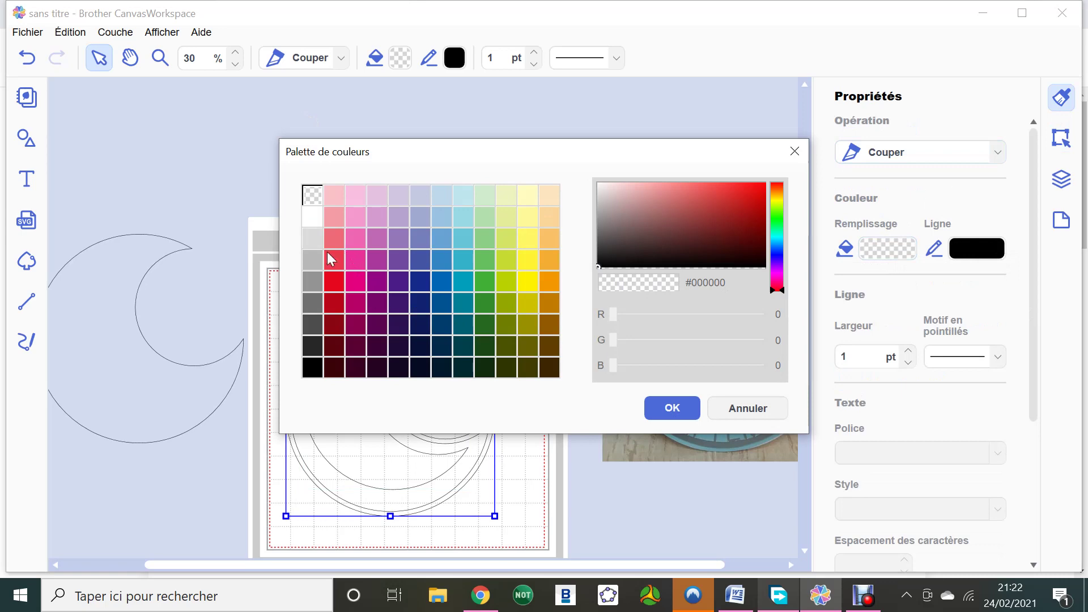
pyautogui.click(312, 242)
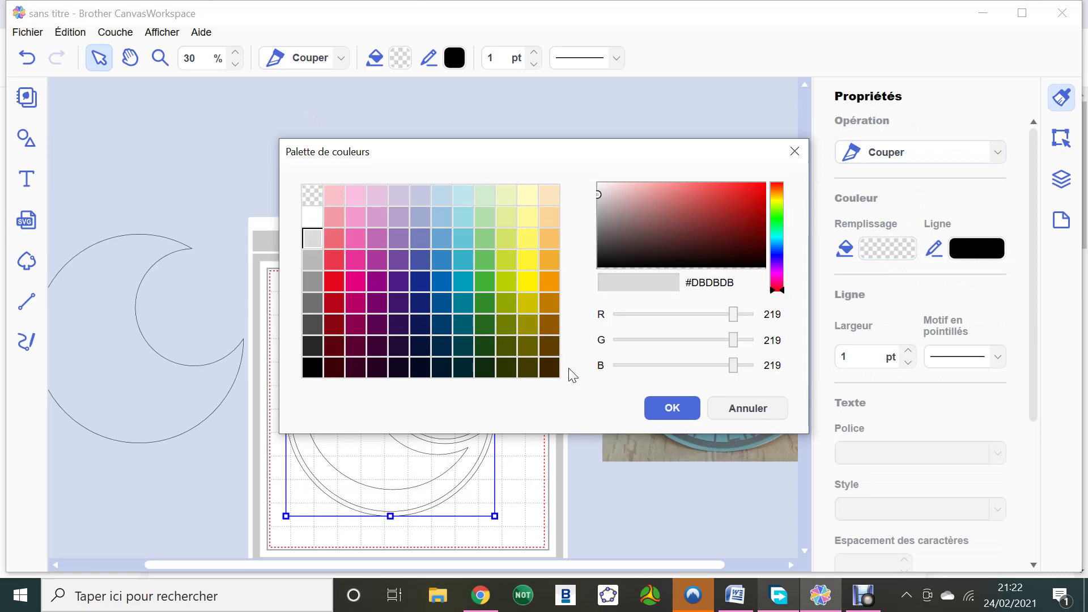
pyautogui.click(654, 413)
pyautogui.click(980, 247)
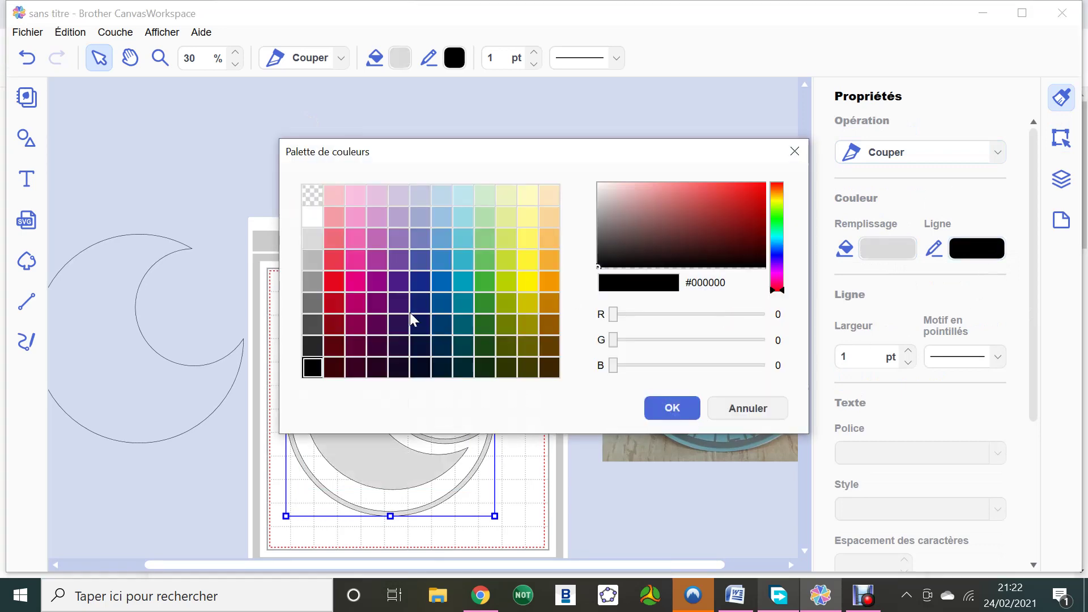
pyautogui.click(312, 196)
pyautogui.click(682, 410)
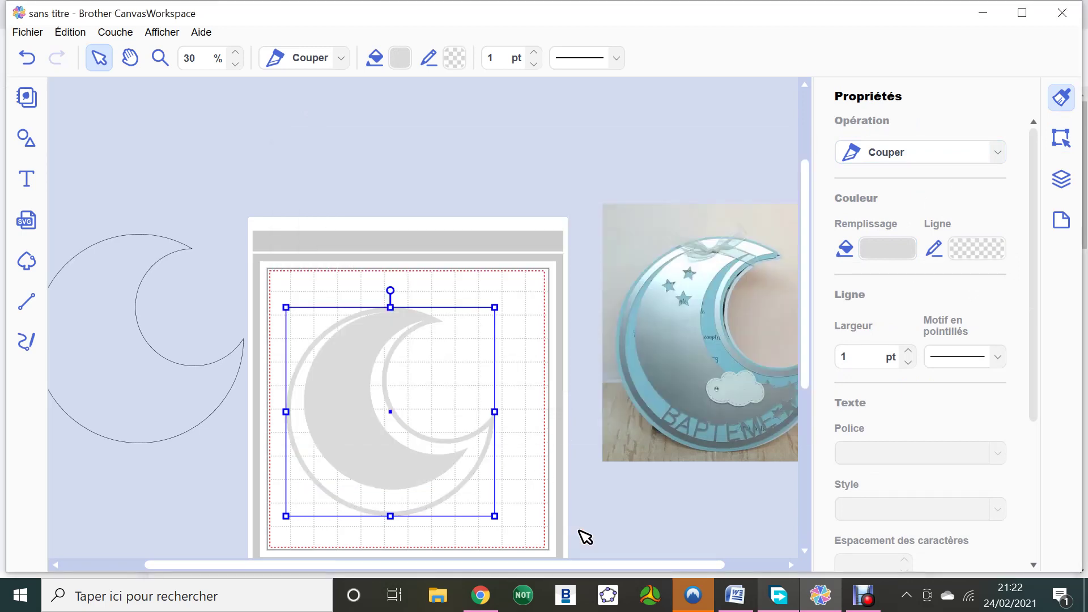
pyautogui.click(579, 536)
# Move the grey moon up past the mat's upper edge to free space beneath it.
pyautogui.moveTo(369, 452)
pyautogui.mouseDown()
pyautogui.moveTo(432, 383)
pyautogui.moveTo(391, 452)
pyautogui.mouseUp()
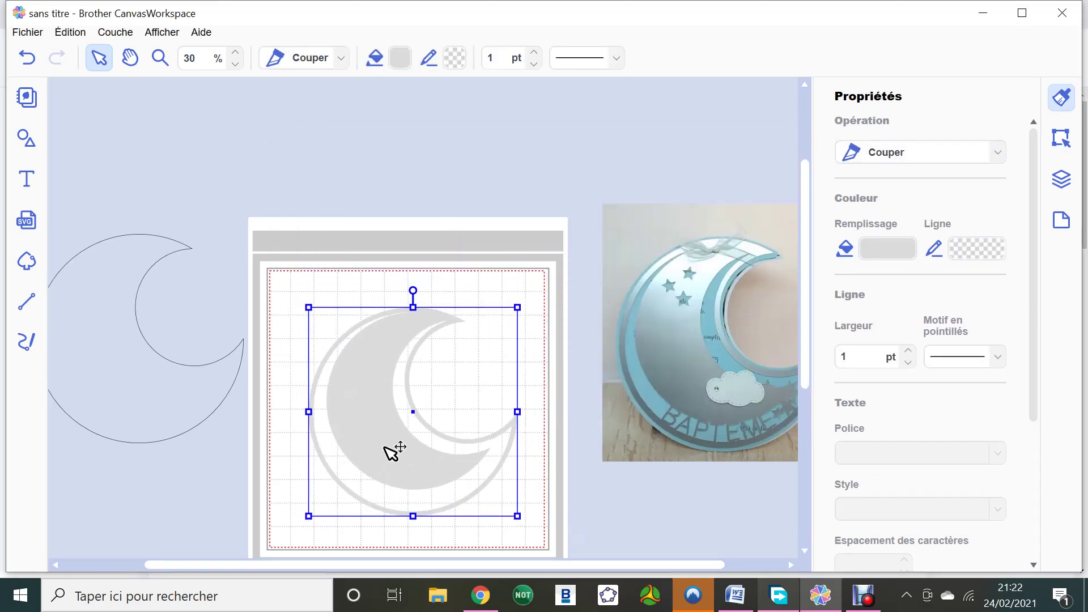
pyautogui.moveTo(385, 447); pyautogui.dragTo(386, 349)
pyautogui.click(384, 491)
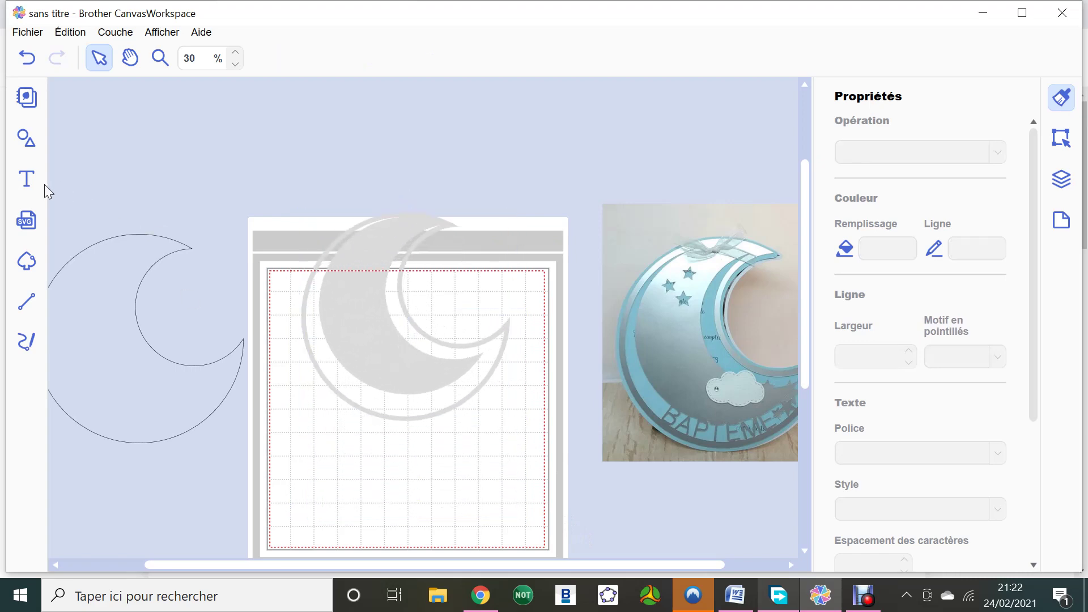
# Add the text "BAPTEME" below the moon on the mat and enlarge it proportionally.
pyautogui.click(26, 179)
pyautogui.click(309, 454)
pyautogui.write('BA')
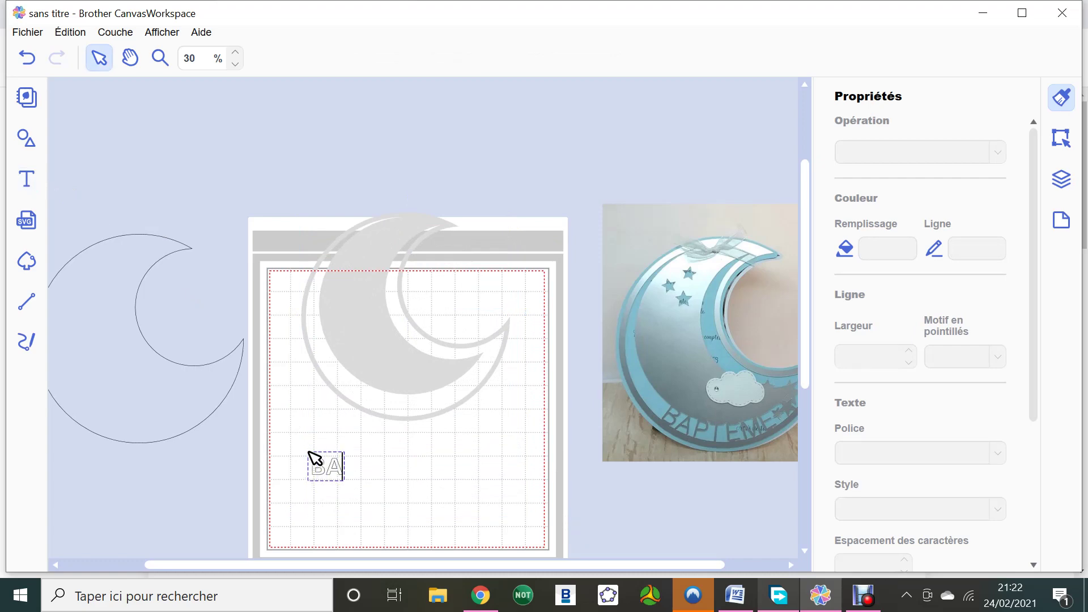
pyautogui.write('PTEME')
pyautogui.press('Escape')
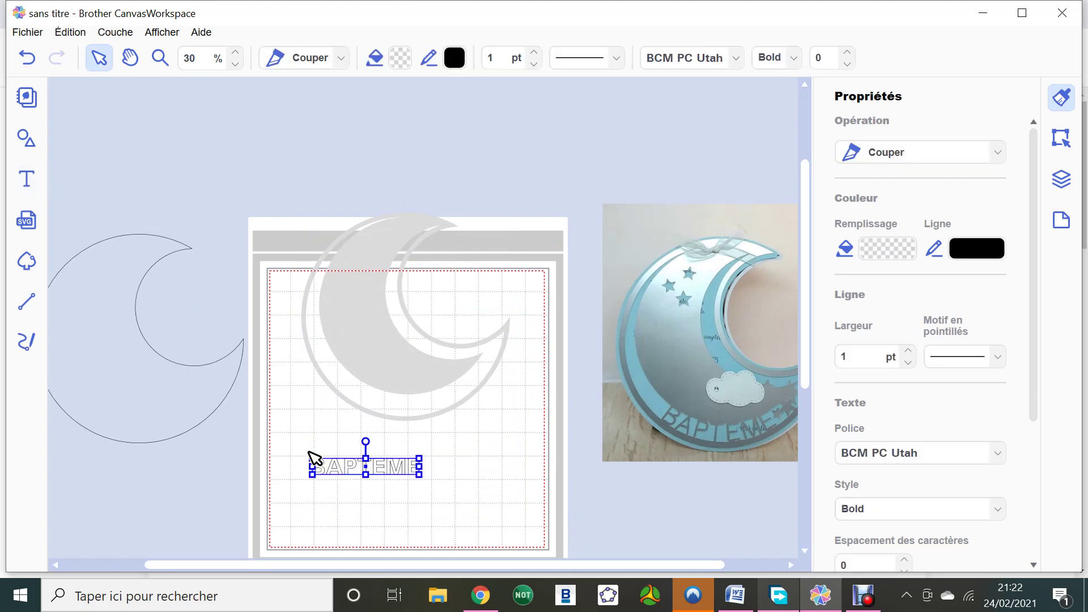
pyautogui.moveTo(422, 479); pyautogui.dragTo(460, 493)
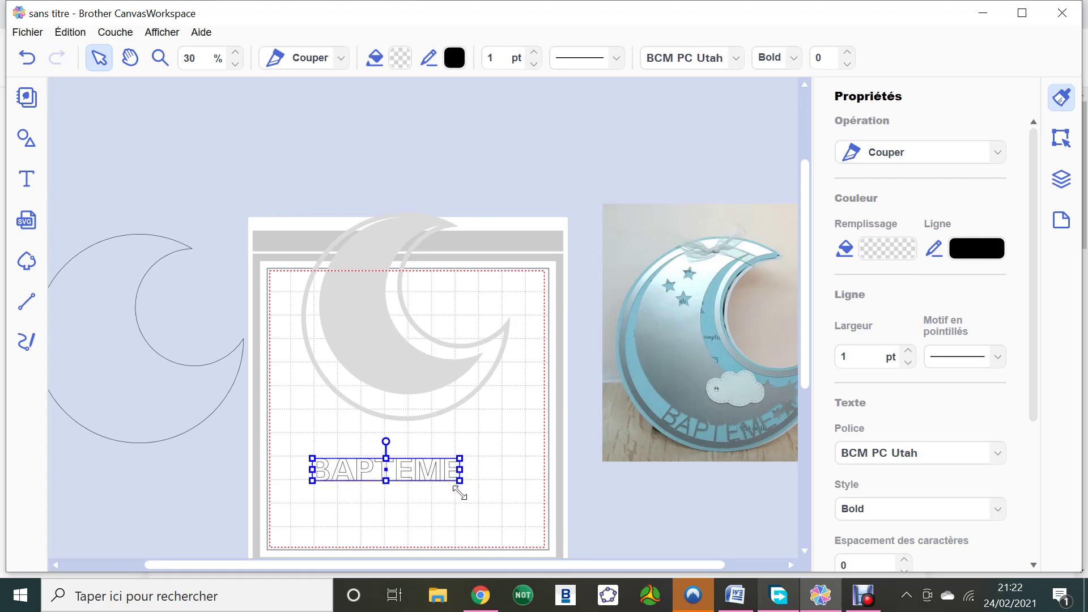
# Duplicate the grey moon, set one copy aside above the mat, and shift the other with the BAPTEME text.
pyautogui.moveTo(425, 545); pyautogui.dragTo(393, 352)
pyautogui.scroll(-3, 908, 427)
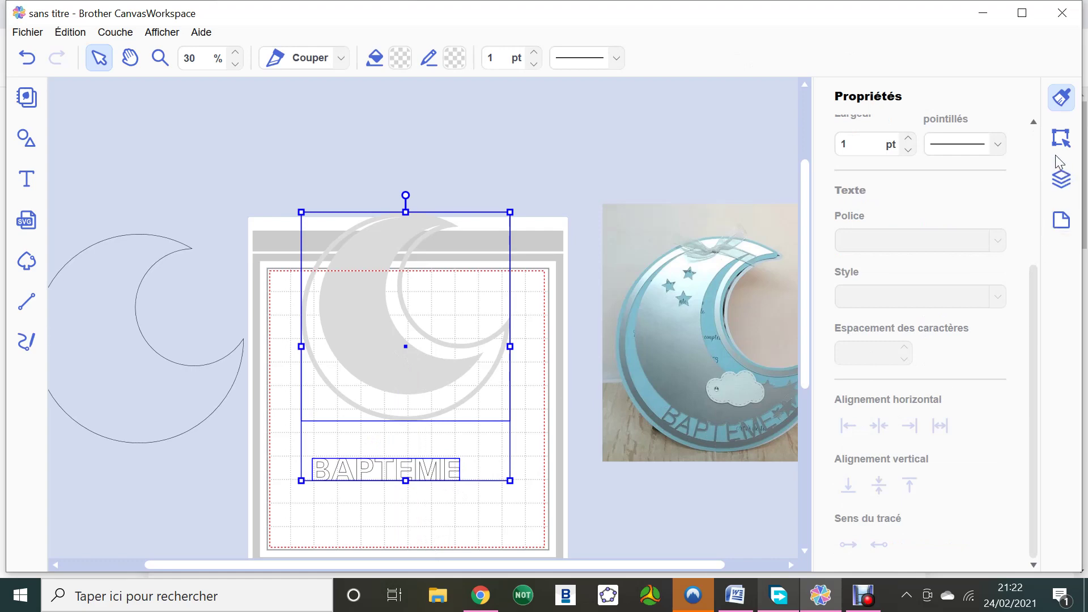
pyautogui.click(1061, 138)
pyautogui.scroll(-5, 866, 452)
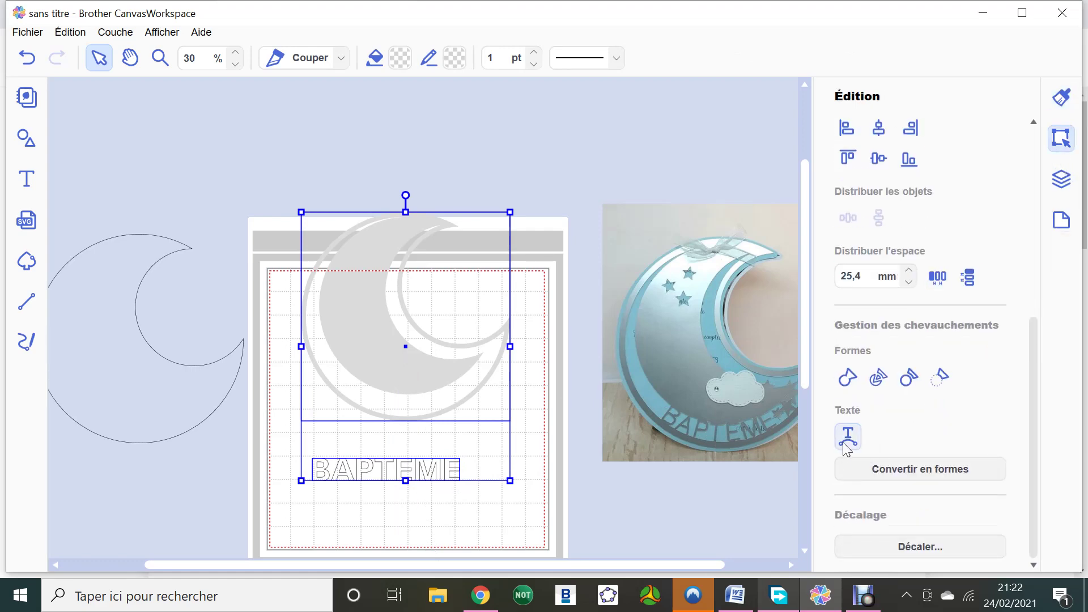
pyautogui.click(616, 480)
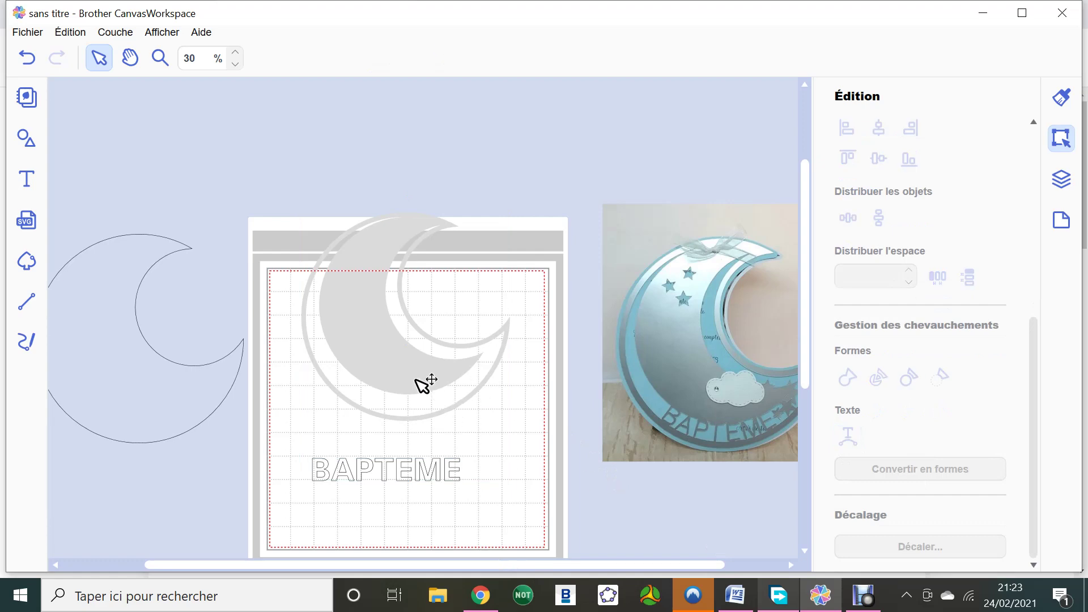
pyautogui.click(419, 382)
pyautogui.moveTo(419, 382); pyautogui.dragTo(415, 347)
pyautogui.moveTo(399, 470); pyautogui.dragTo(478, 479)
# Fit the BAPTEME text to the moon's path, slide it along the lower-left outer curve, and convert it to shapes.
pyautogui.moveTo(490, 518); pyautogui.dragTo(460, 396)
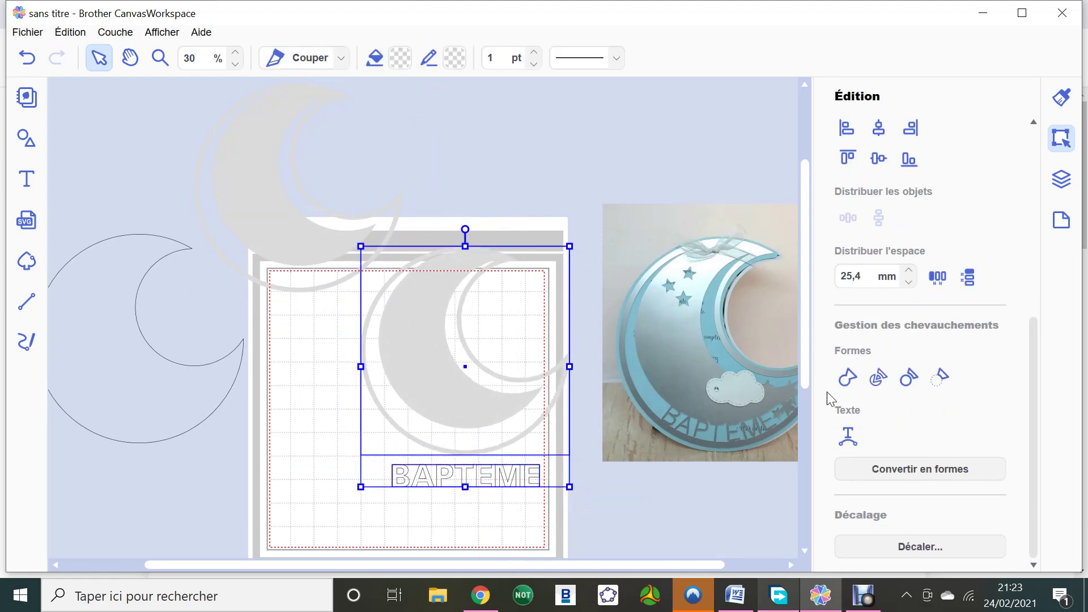
pyautogui.click(850, 435)
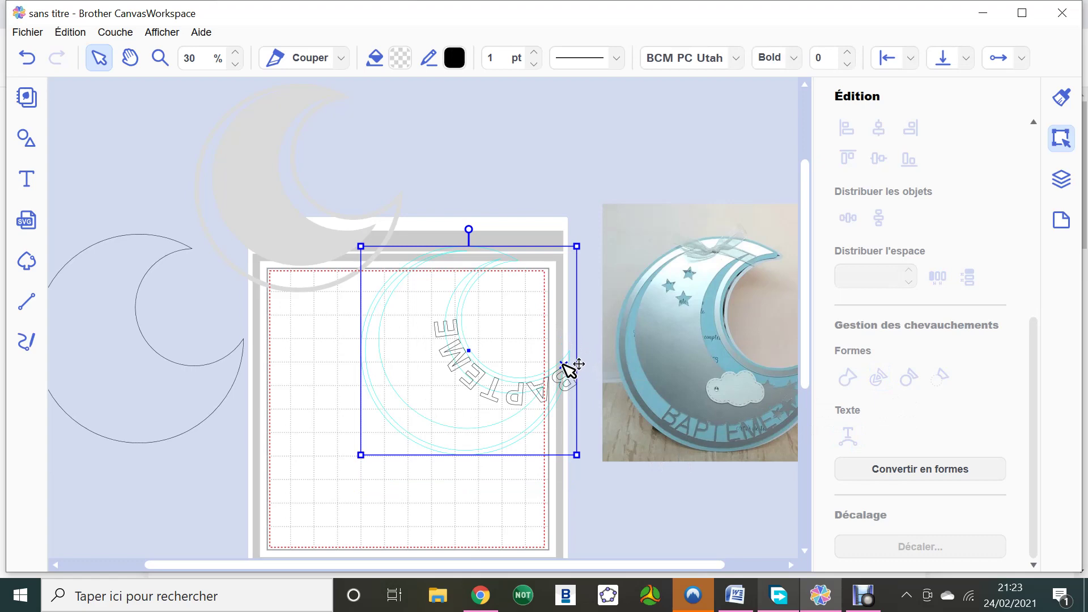
pyautogui.moveTo(566, 369)
pyautogui.mouseDown()
pyautogui.moveTo(554, 393)
pyautogui.moveTo(476, 444)
pyautogui.moveTo(437, 449)
pyautogui.moveTo(376, 408)
pyautogui.moveTo(369, 389)
pyautogui.moveTo(383, 376)
pyautogui.moveTo(374, 387)
pyautogui.mouseUp()
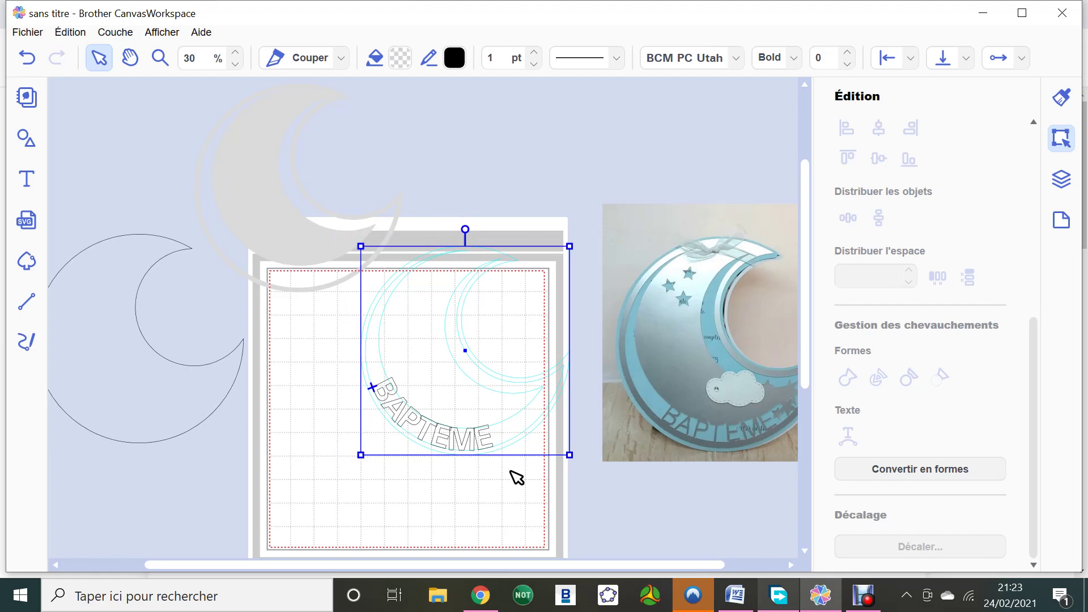
pyautogui.click(936, 468)
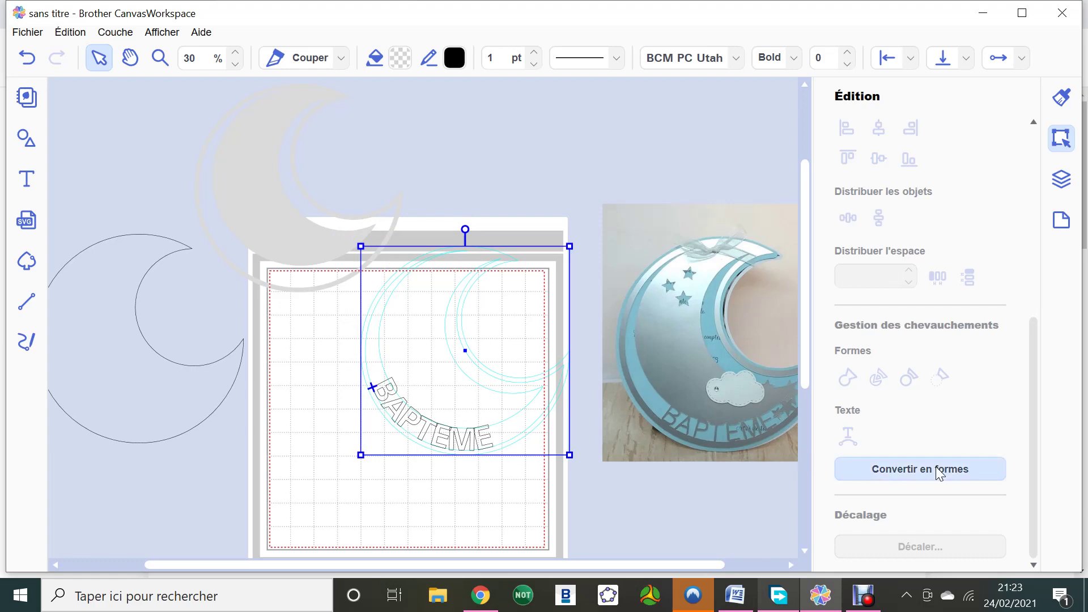
# Move the spare grey moon onto the mat beneath the curved BAPTEME lettering.
pyautogui.click(459, 526)
pyautogui.moveTo(308, 248); pyautogui.dragTo(488, 448)
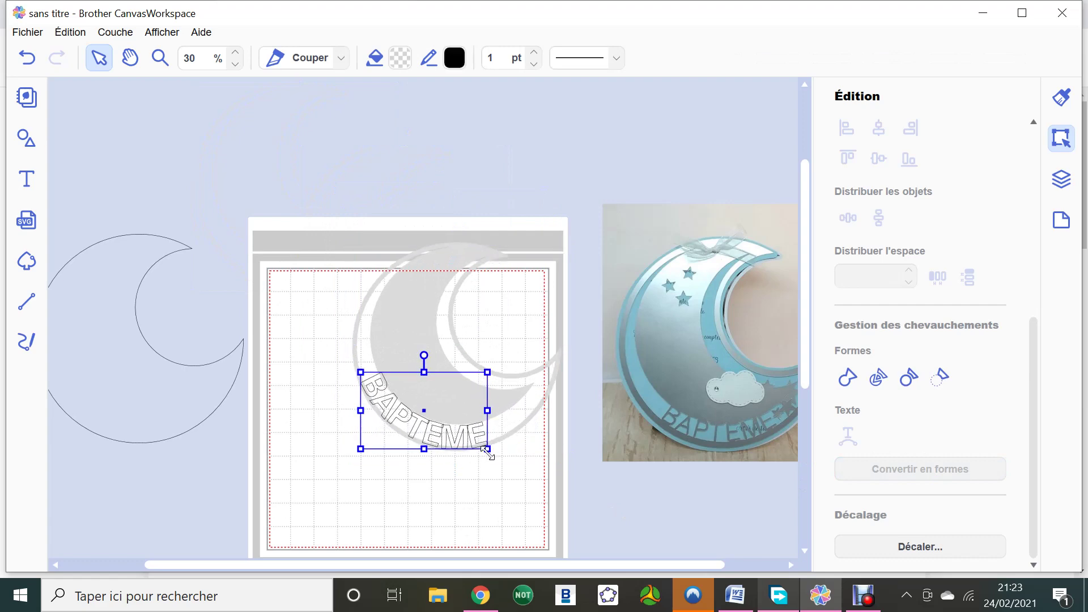
pyautogui.keyDown('shift'); pyautogui.click(458, 436); pyautogui.keyUp('shift')
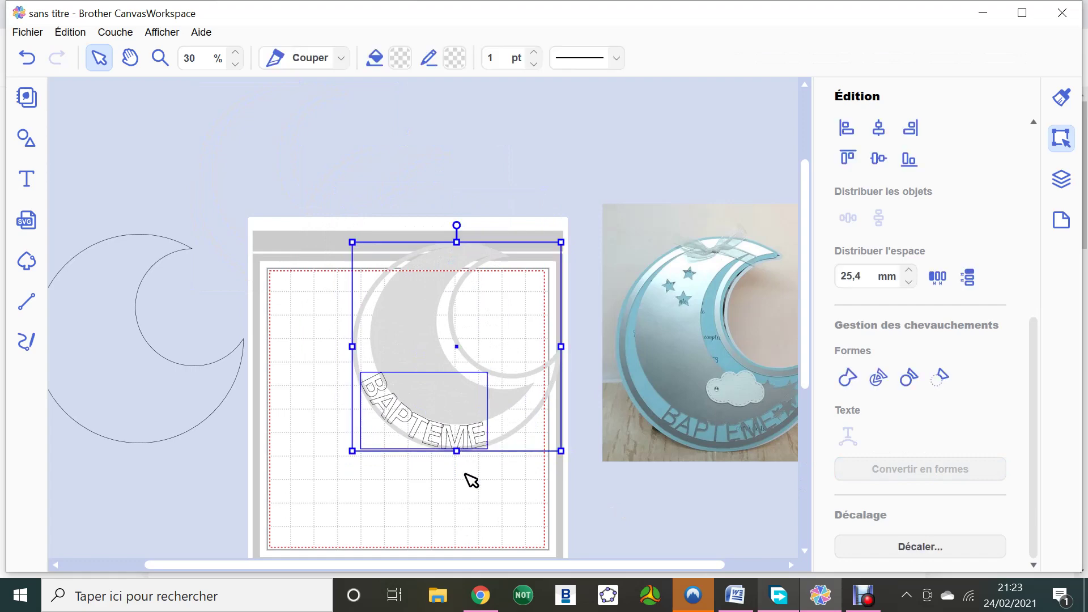
pyautogui.click(469, 476)
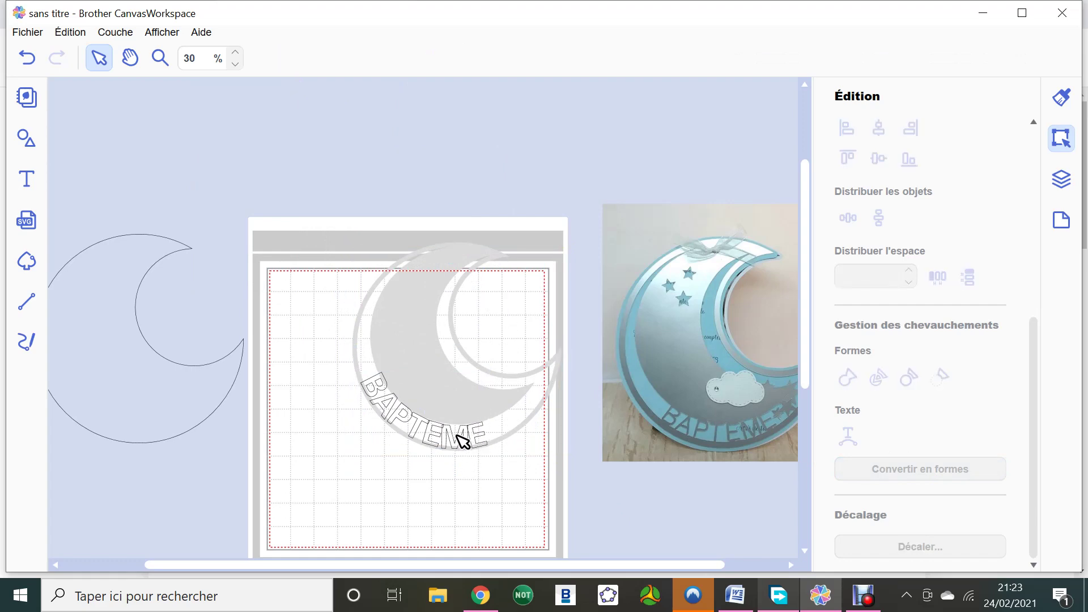
# Adjust the BAPTEME lettering to bridge the gap between crescent and outer frame, and unite it with the grey moon.
pyautogui.click(472, 438)
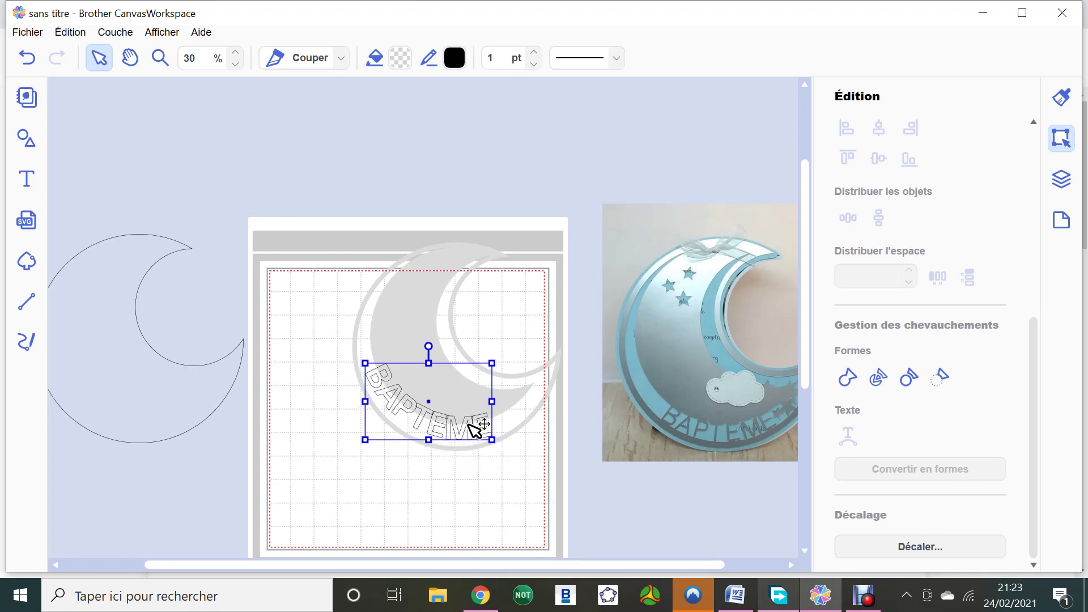
pyautogui.moveTo(464, 430); pyautogui.dragTo(463, 431)
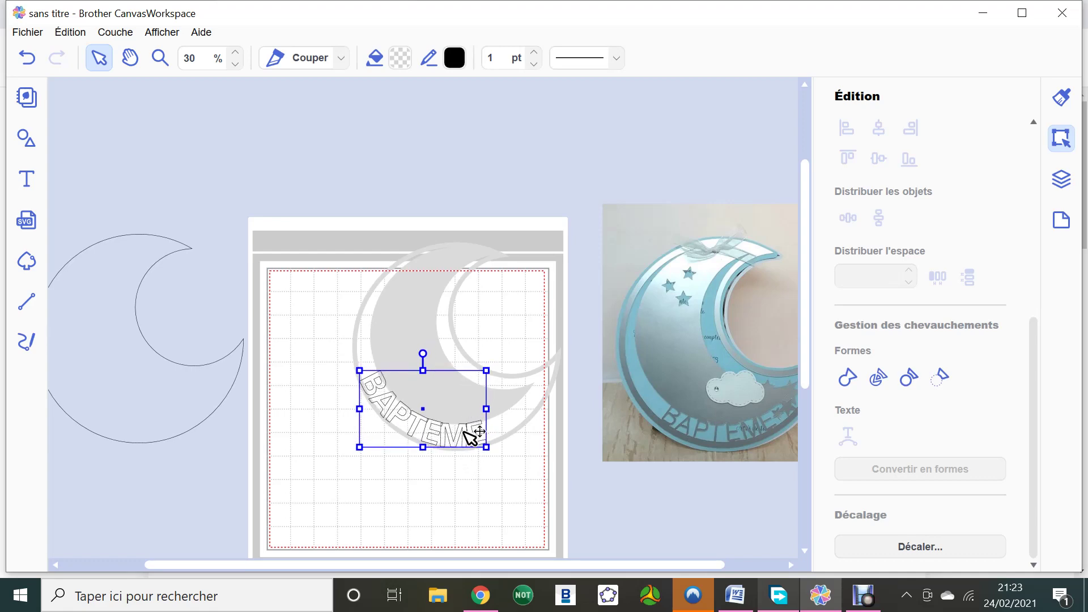
pyautogui.click(498, 500)
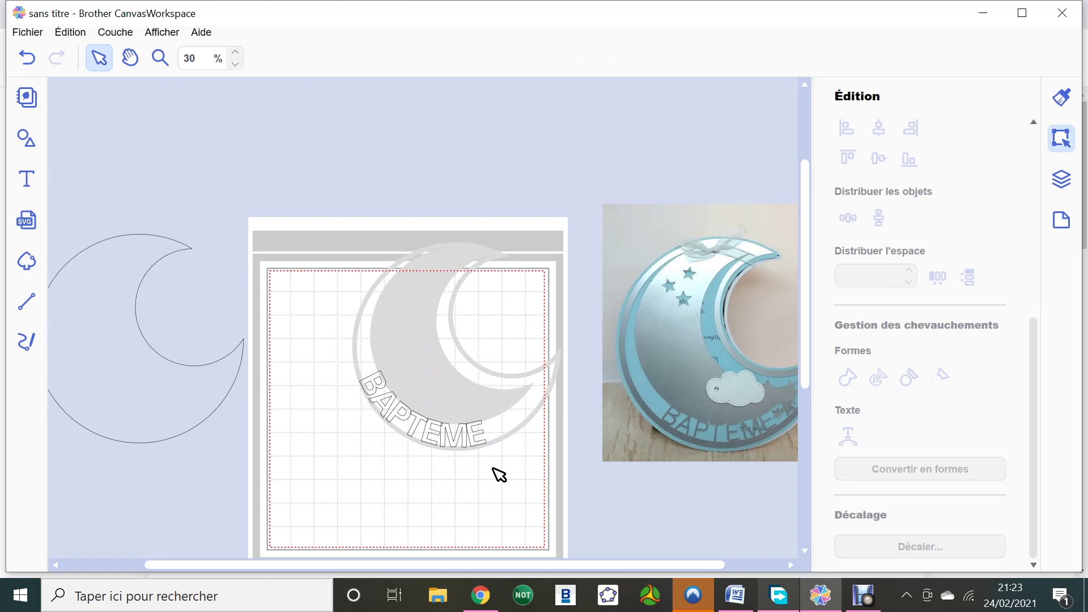
pyautogui.moveTo(499, 475); pyautogui.dragTo(379, 307)
pyautogui.click(848, 376)
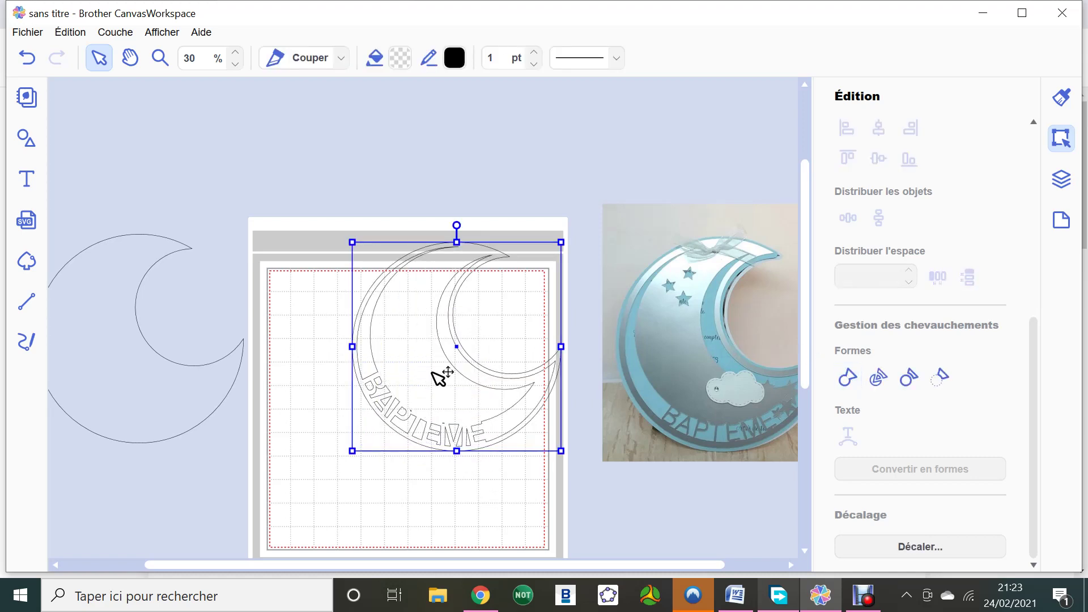
# Delete the path points of the stray slivers above the P-T and E-M letter joints, hiding the control points.
pyautogui.click(160, 57)
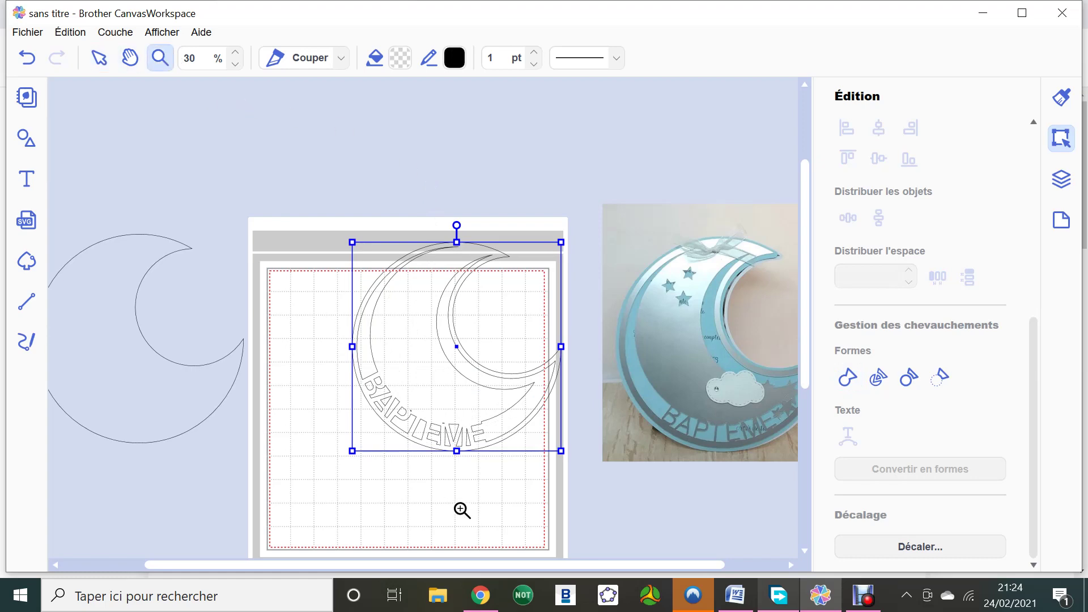
pyautogui.click(452, 420)
pyautogui.click(396, 321)
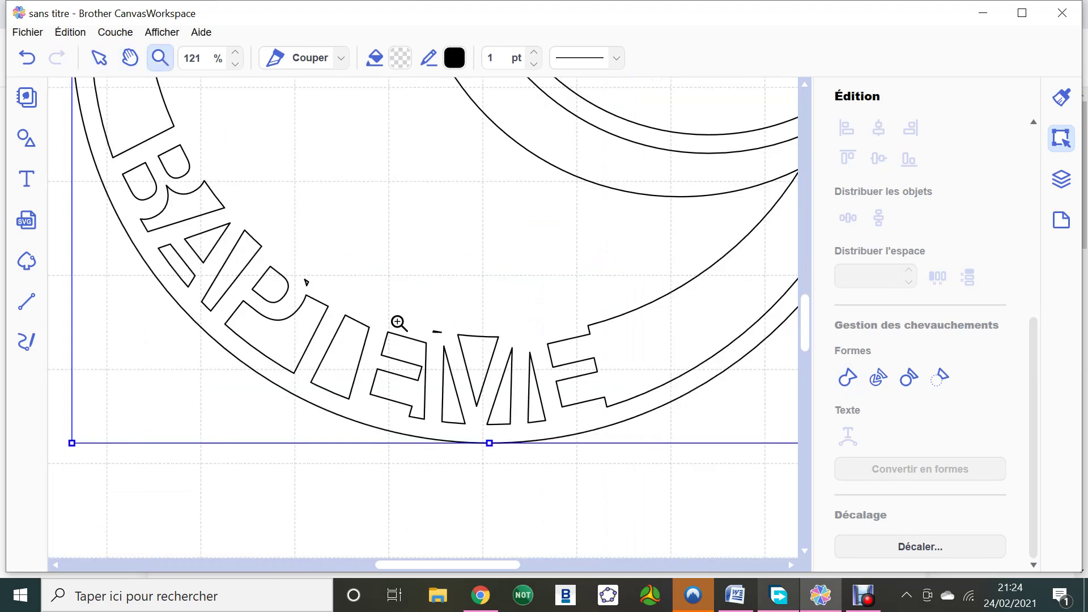
pyautogui.click(98, 59)
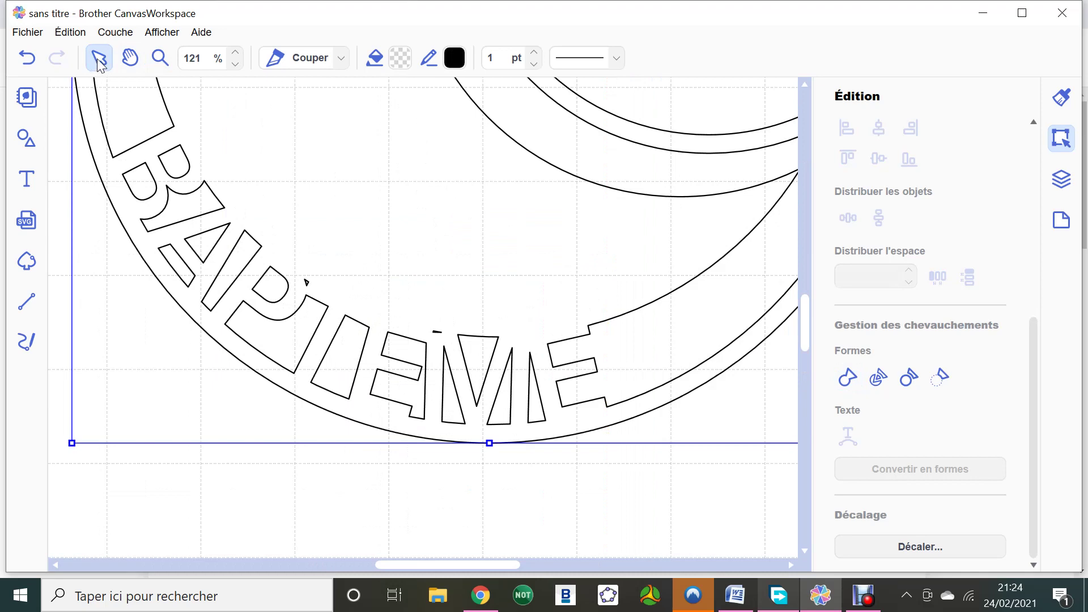
pyautogui.doubleClick(306, 280)
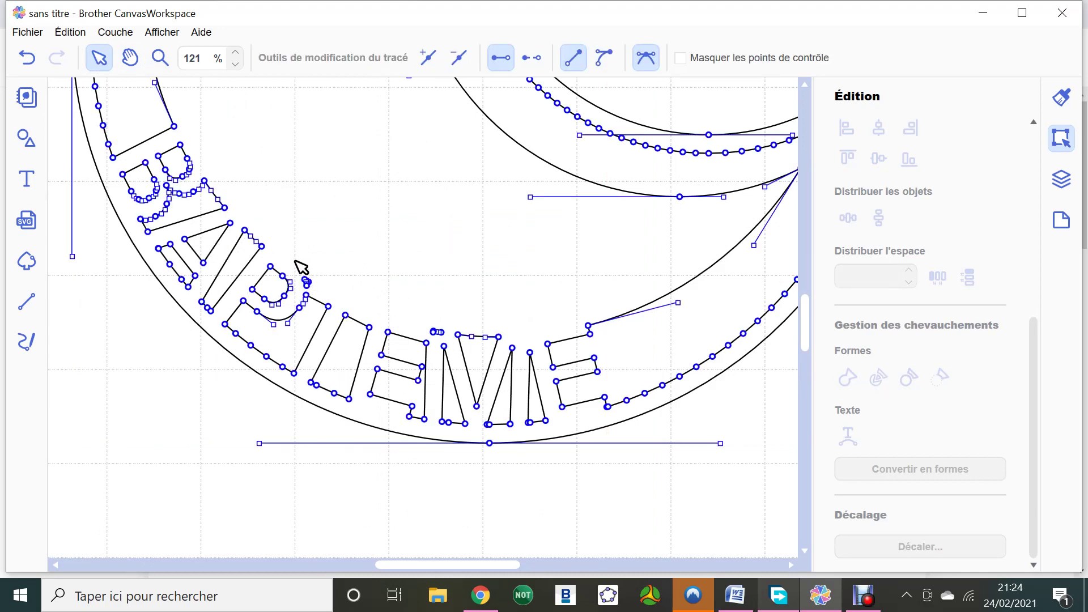
pyautogui.click(683, 58)
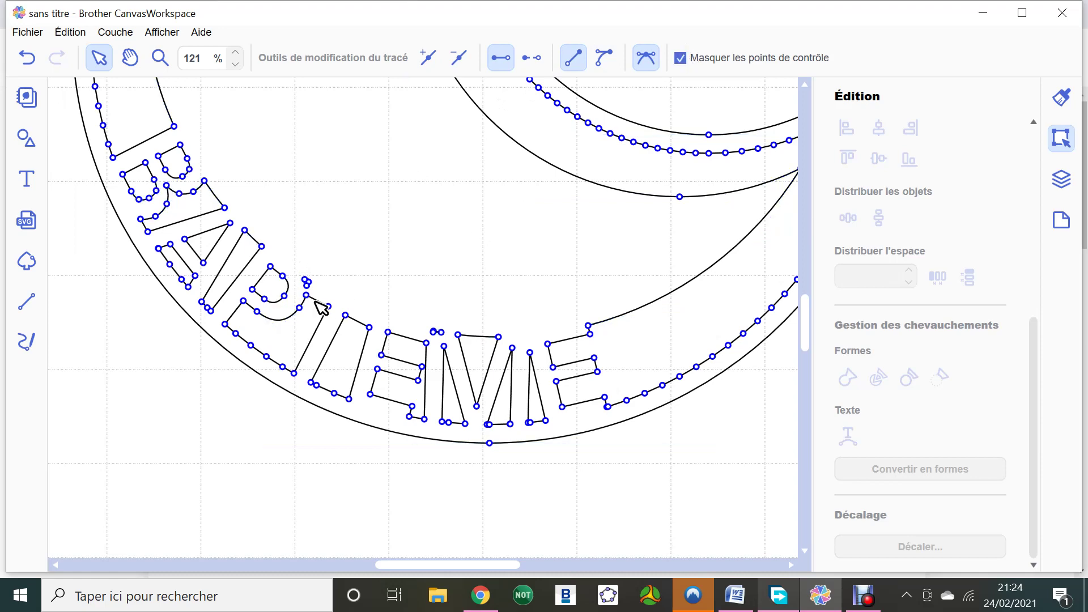
pyautogui.moveTo(297, 266); pyautogui.dragTo(315, 289)
pyautogui.click(460, 58)
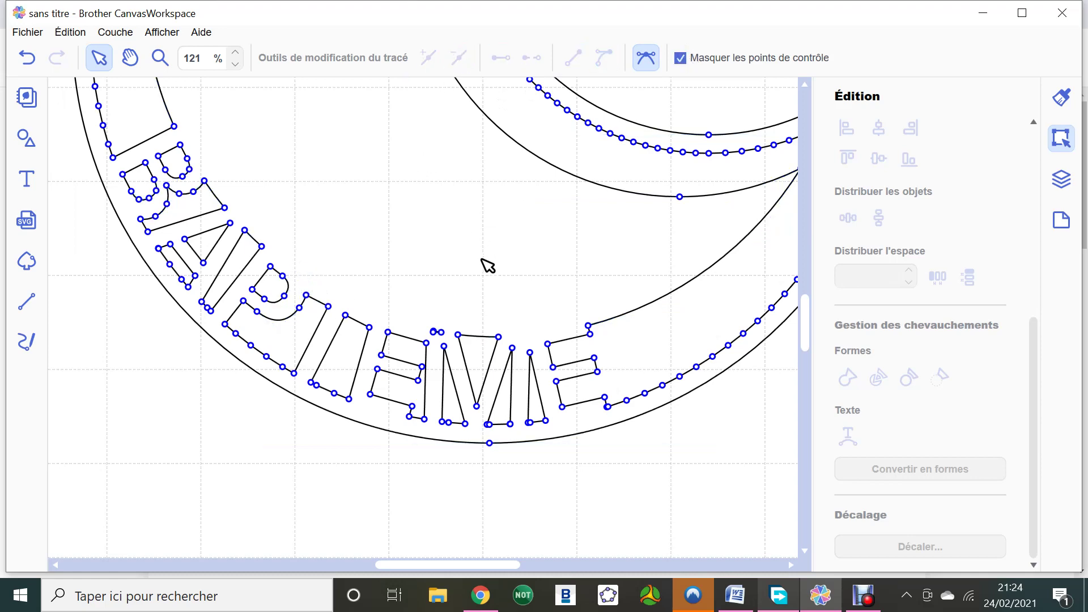
pyautogui.moveTo(420, 315); pyautogui.dragTo(456, 342)
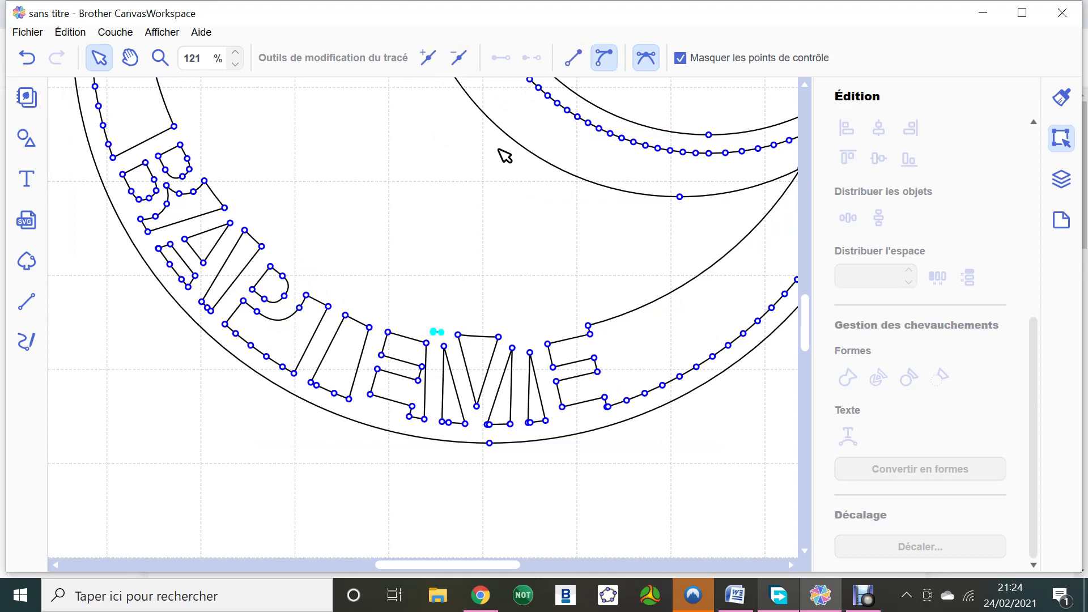
pyautogui.click(460, 58)
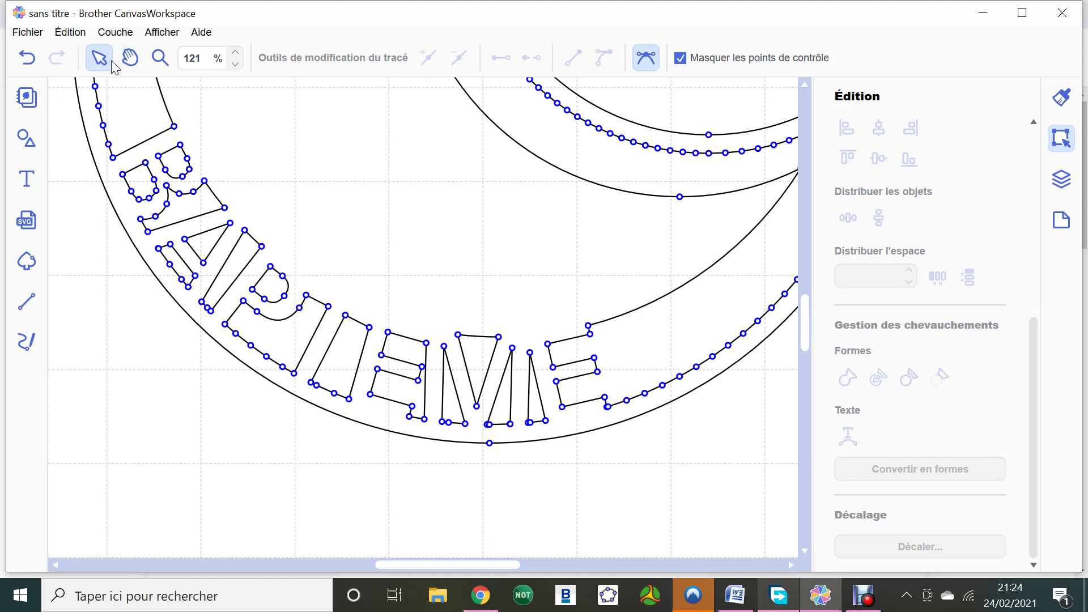
# Leave point editing and move the lettered moon down to the mat's lower edge.
pyautogui.click(235, 64)
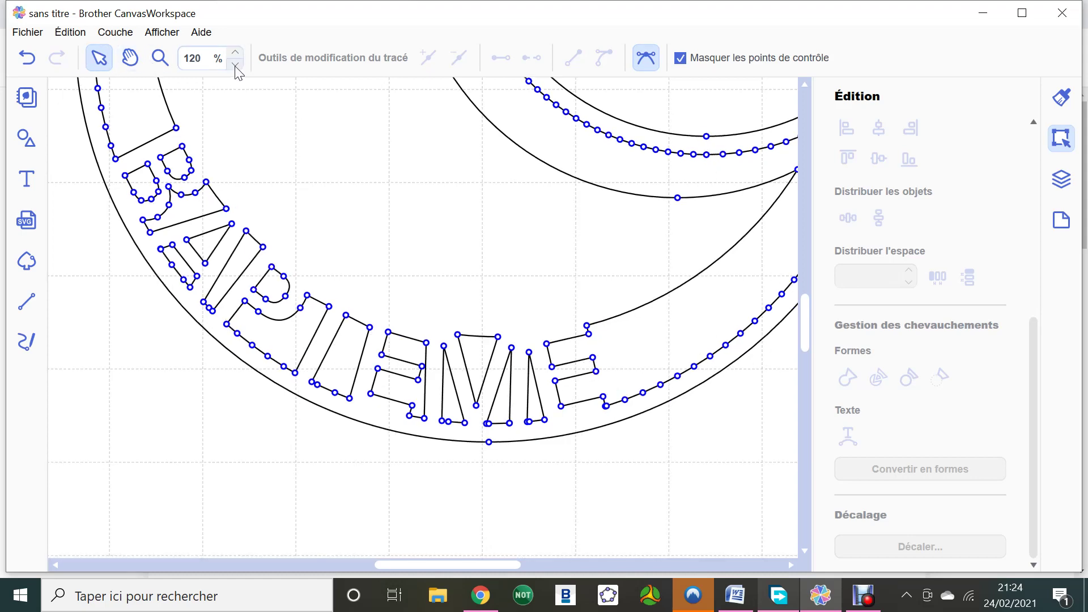
pyautogui.click(235, 64)
pyautogui.click(235, 64)
pyautogui.click(235, 64)
pyautogui.click(235, 64)
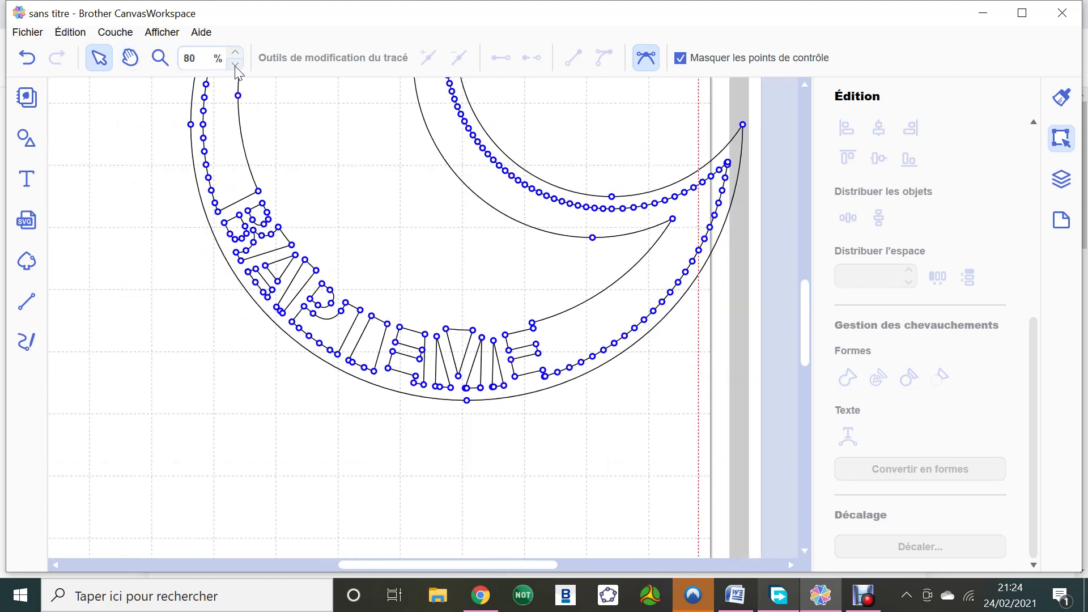
pyautogui.click(235, 64)
pyautogui.click(235, 64)
pyautogui.click(235, 64)
pyautogui.click(235, 64)
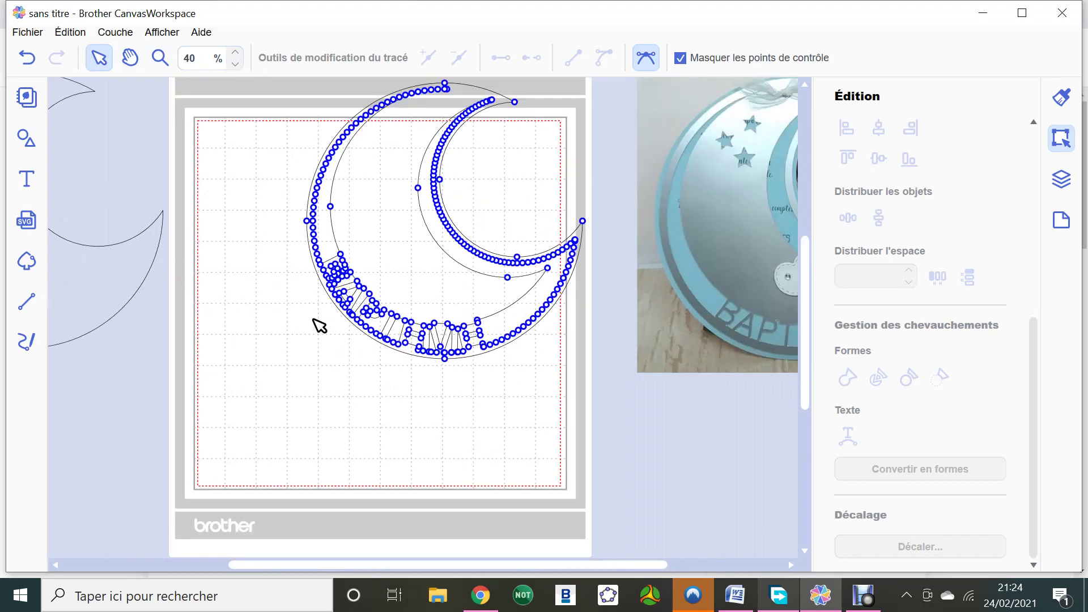
pyautogui.click(264, 373)
pyautogui.moveTo(427, 164); pyautogui.dragTo(405, 323)
pyautogui.click(428, 435)
pyautogui.moveTo(466, 236); pyautogui.dragTo(460, 321)
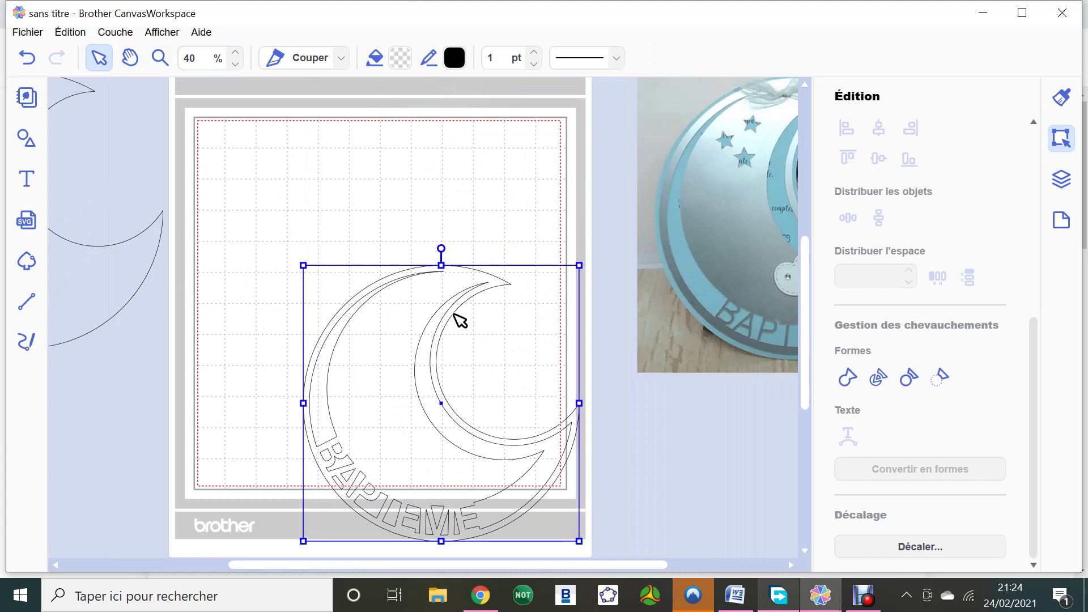
# Examine the moon's upper tips and their path points for remaining flaws in the united outline.
pyautogui.click(160, 57)
pyautogui.click(448, 279)
pyautogui.click(413, 311)
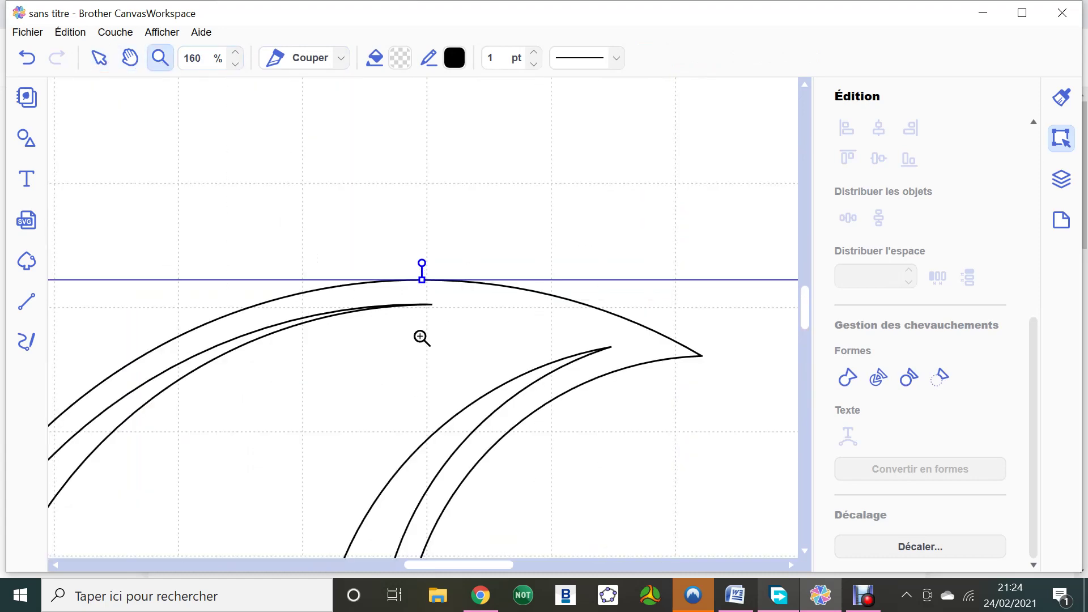
pyautogui.click(421, 332)
pyautogui.click(100, 61)
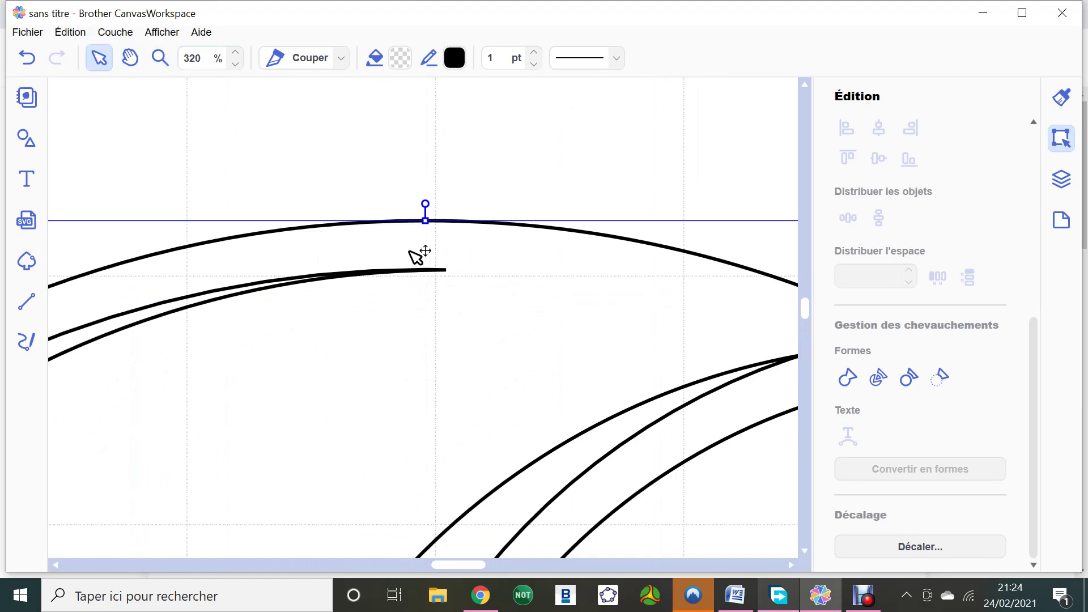
pyautogui.doubleClick(432, 270)
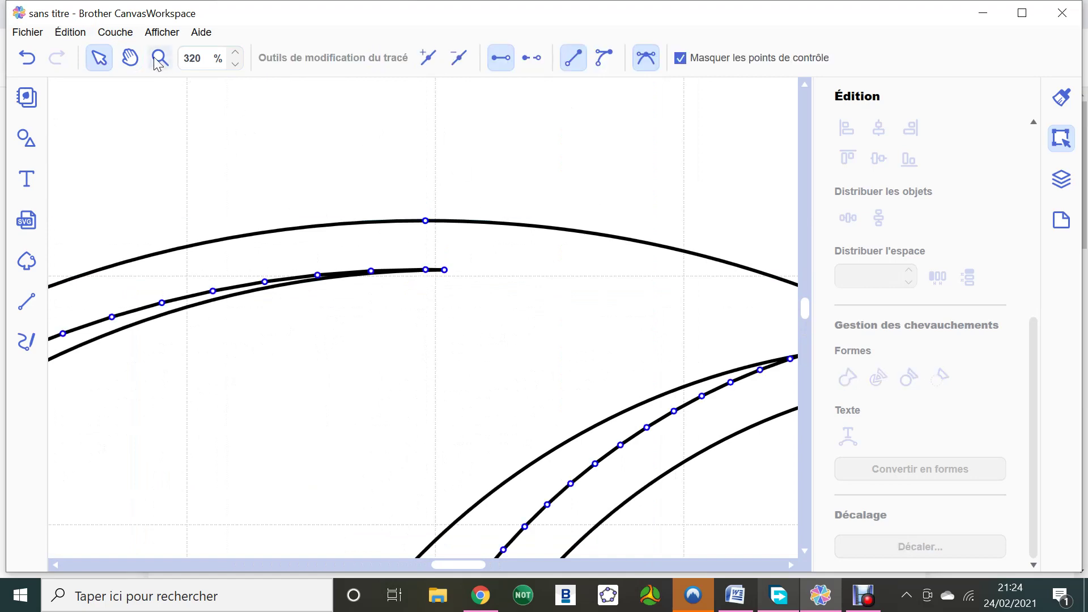
pyautogui.click(236, 66)
pyautogui.click(236, 66)
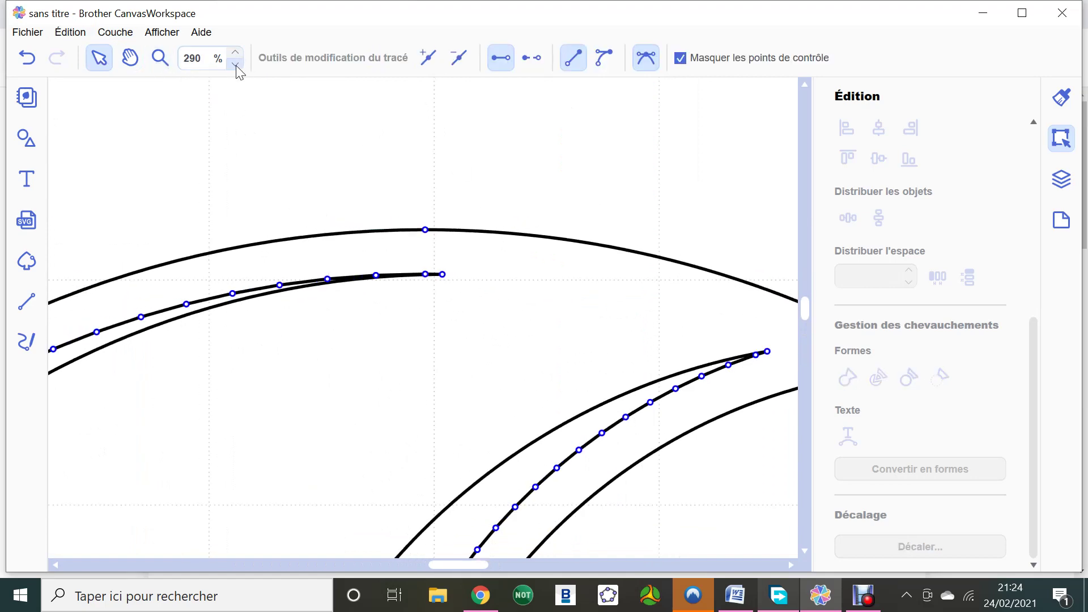
pyautogui.click(237, 66)
pyautogui.click(236, 66)
pyautogui.click(236, 66)
pyautogui.click(236, 65)
pyautogui.click(236, 66)
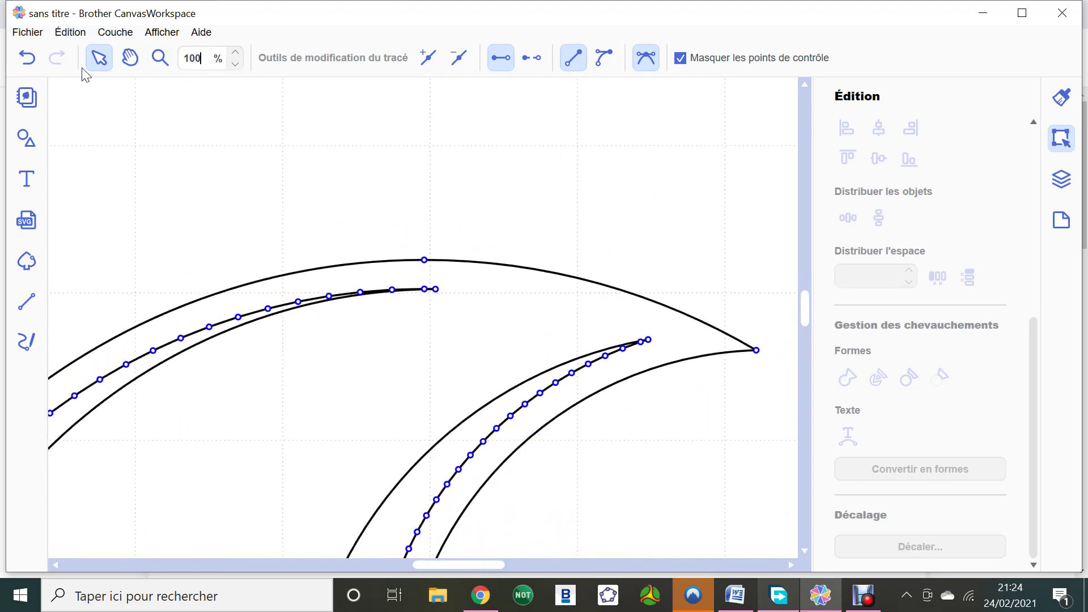
pyautogui.press('Return')
pyautogui.click(528, 215)
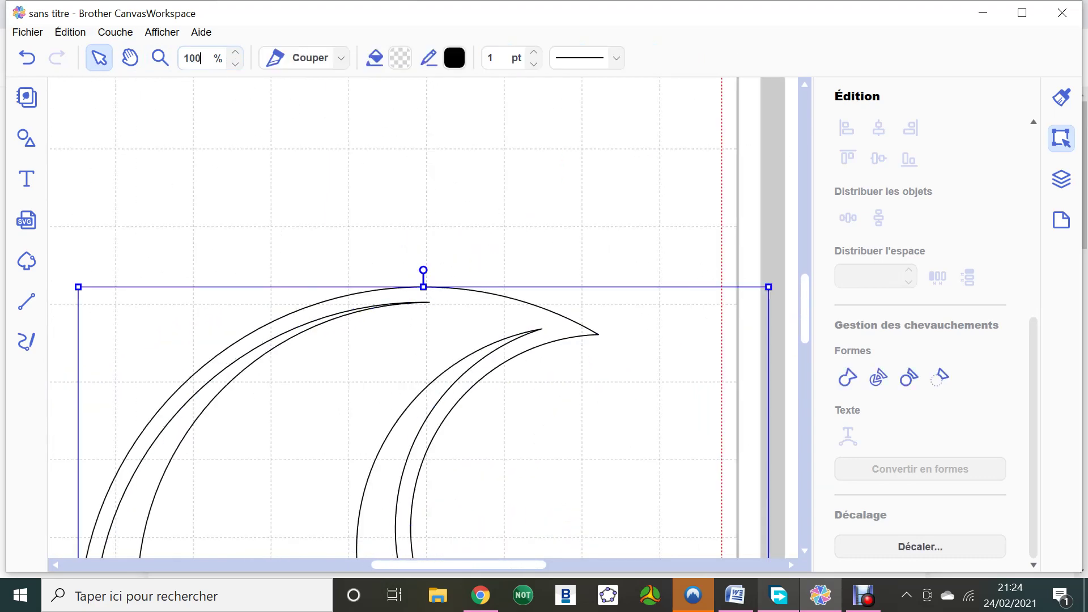
pyautogui.write('40')
pyautogui.press('Return')
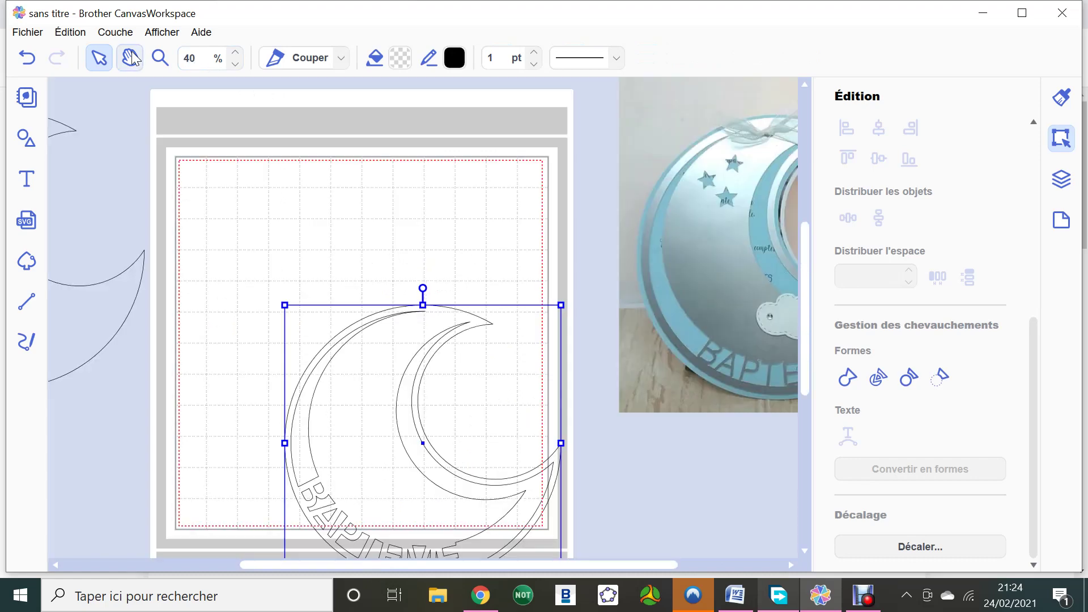
# Move the lettered moon up inside the mat's cutting area and bring the plain crescent outline closer to it.
pyautogui.click(287, 220)
pyautogui.moveTo(372, 376); pyautogui.dragTo(347, 284)
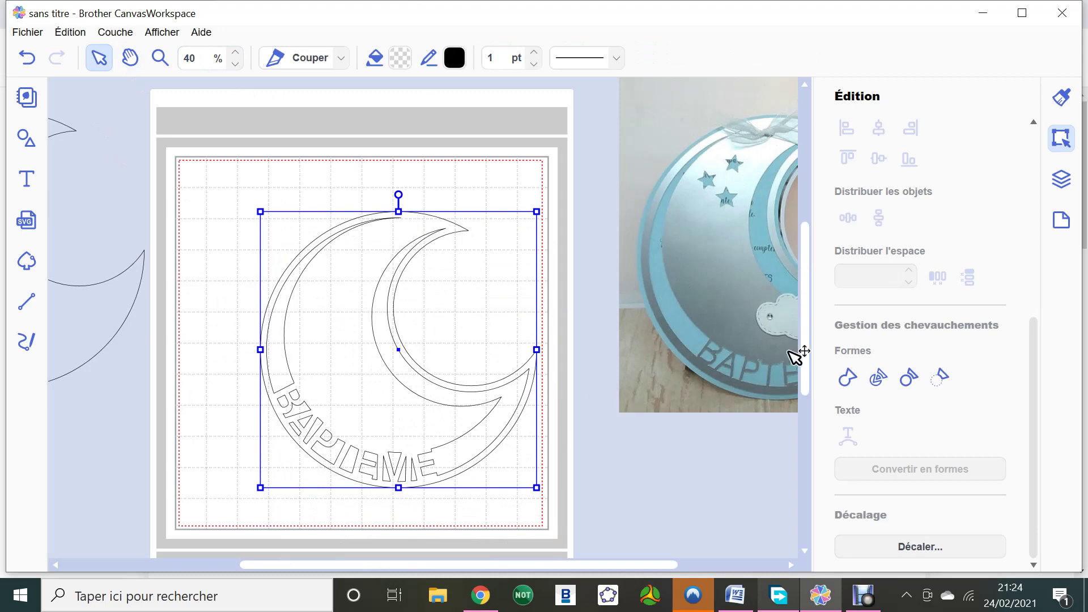
pyautogui.moveTo(135, 292); pyautogui.dragTo(238, 253)
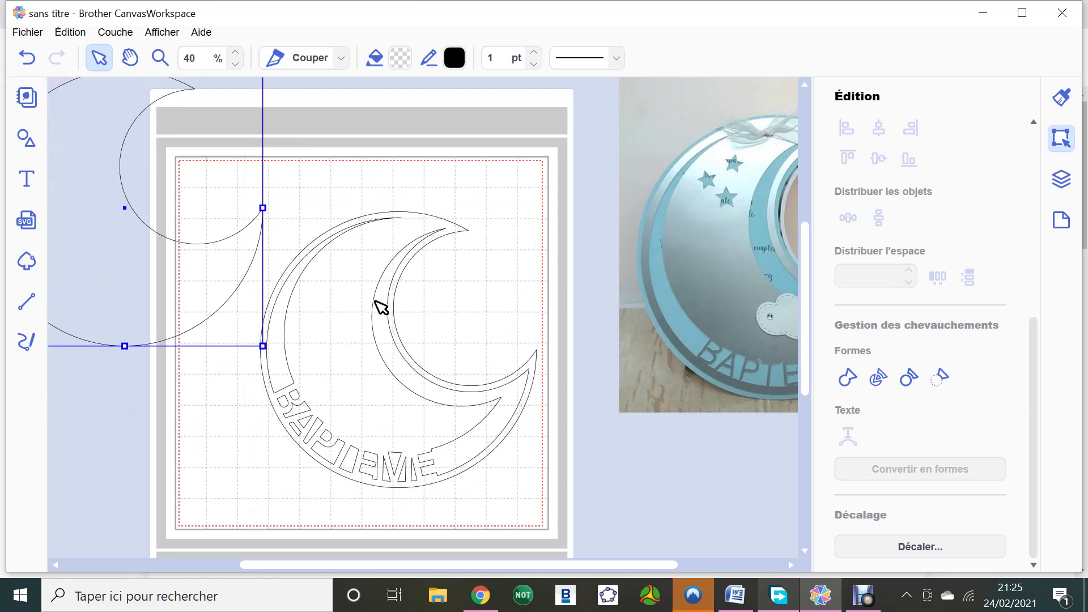
# Clear the cutting mat by moving the lettered moon and the plain crescent outline over beside the reference photo.
pyautogui.moveTo(392, 300); pyautogui.dragTo(523, 195)
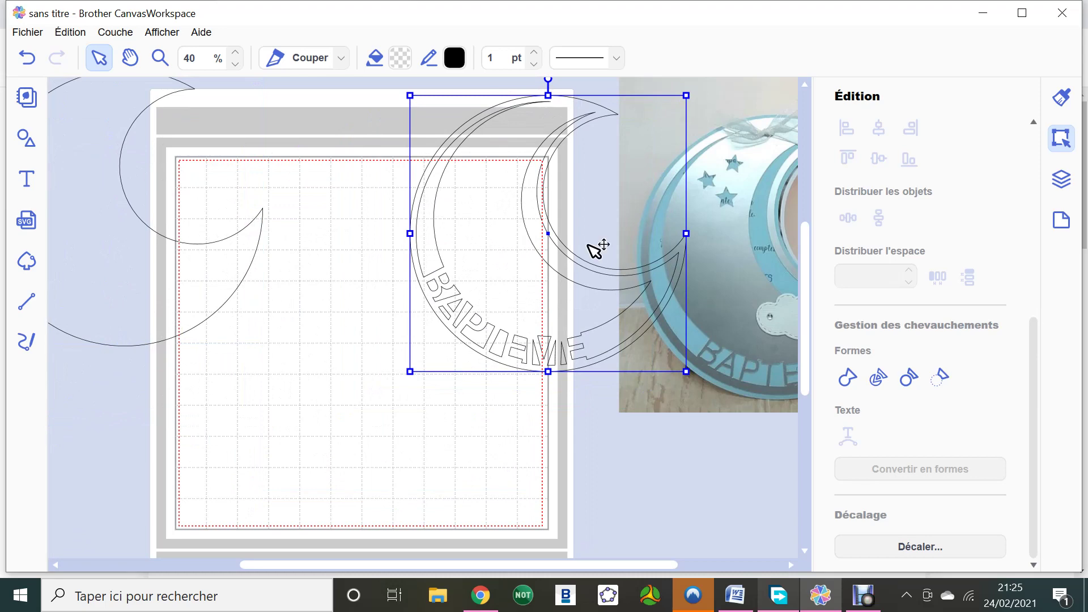
pyautogui.moveTo(595, 245); pyautogui.dragTo(795, 272)
pyautogui.moveTo(170, 268); pyautogui.dragTo(724, 302)
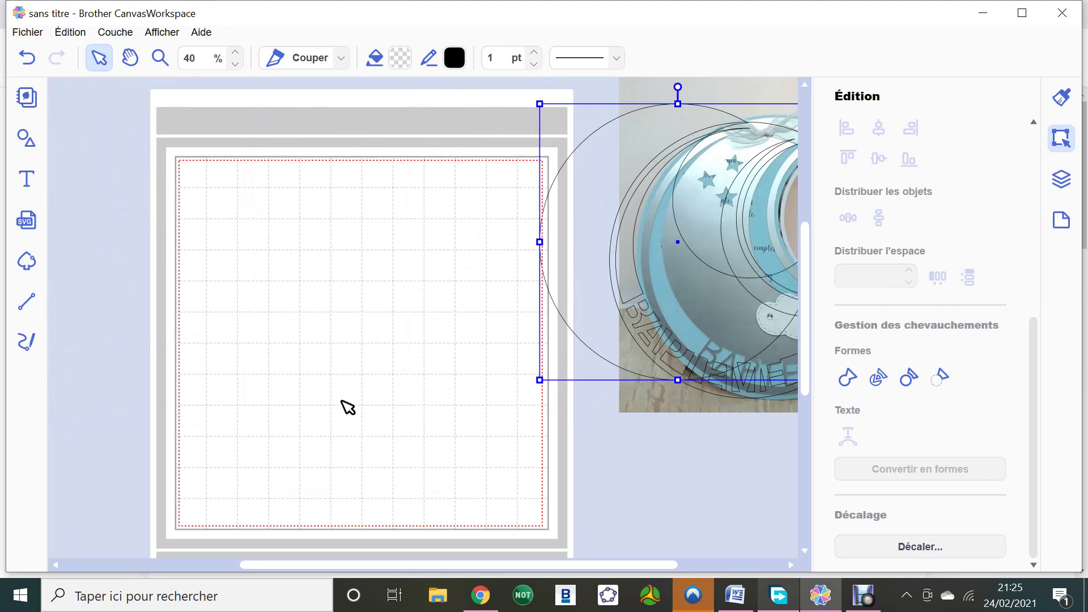
# Start a new text object and choose Dancing Script as its font.
pyautogui.click(28, 180)
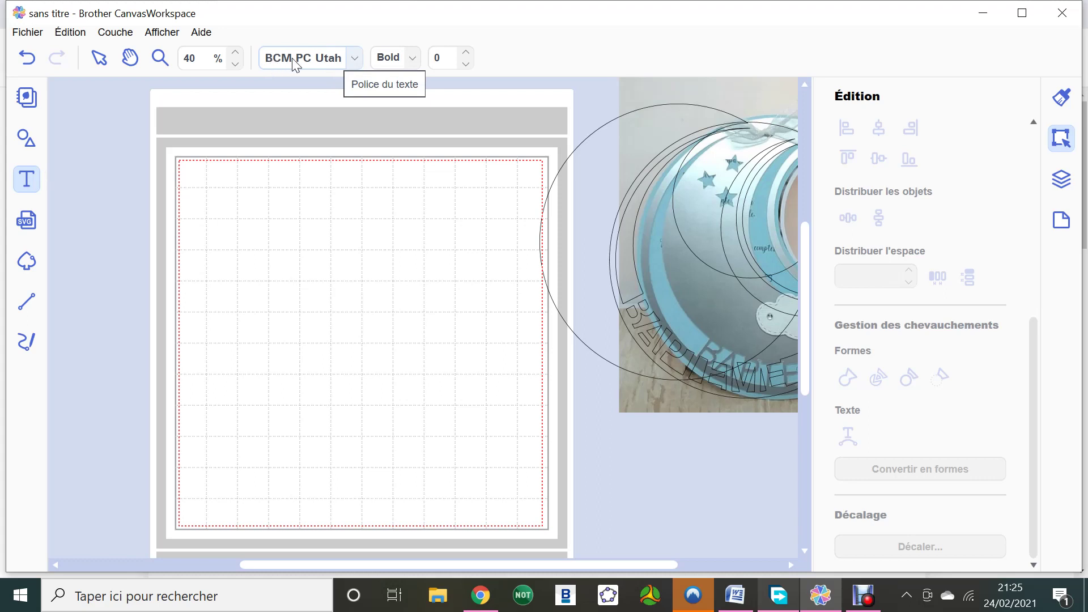
pyautogui.click(354, 59)
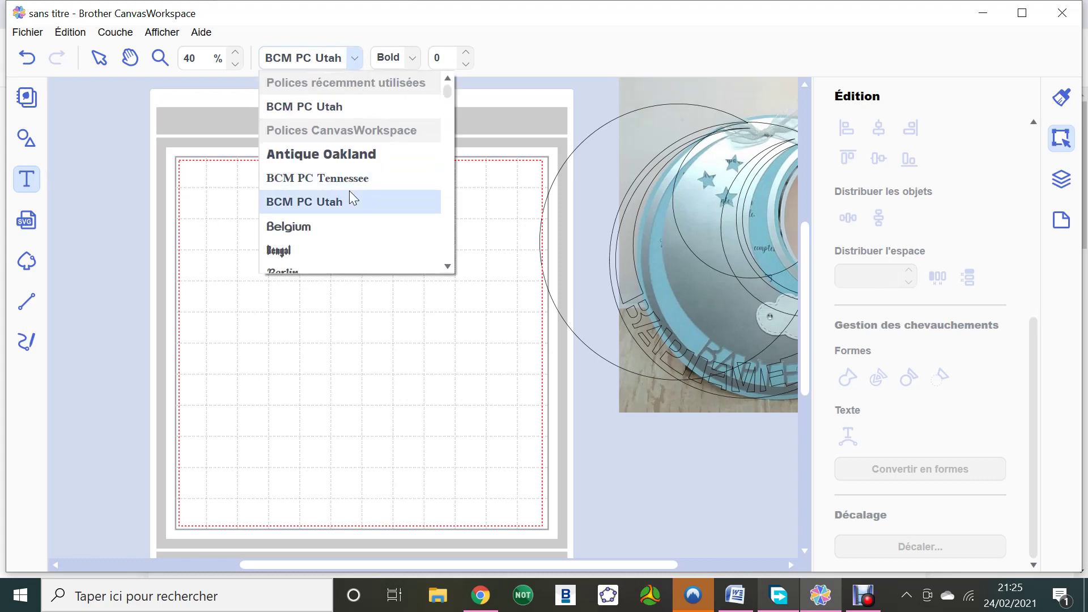
pyautogui.scroll(-5, 350, 191)
pyautogui.scroll(-15, 349, 190)
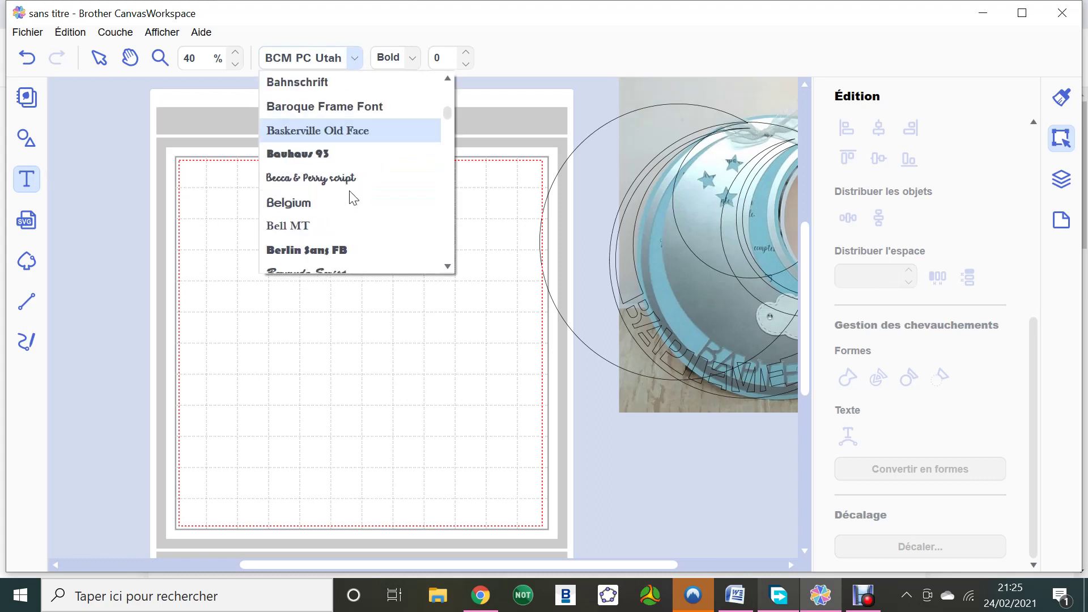
pyautogui.scroll(-10, 349, 190)
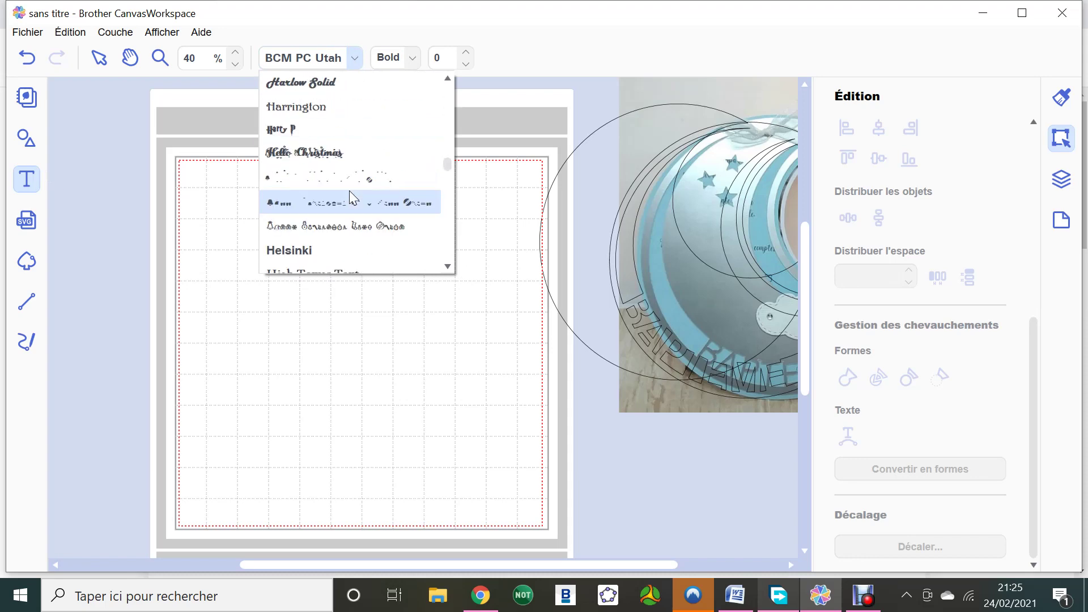
pyautogui.scroll(-3, 443, 267)
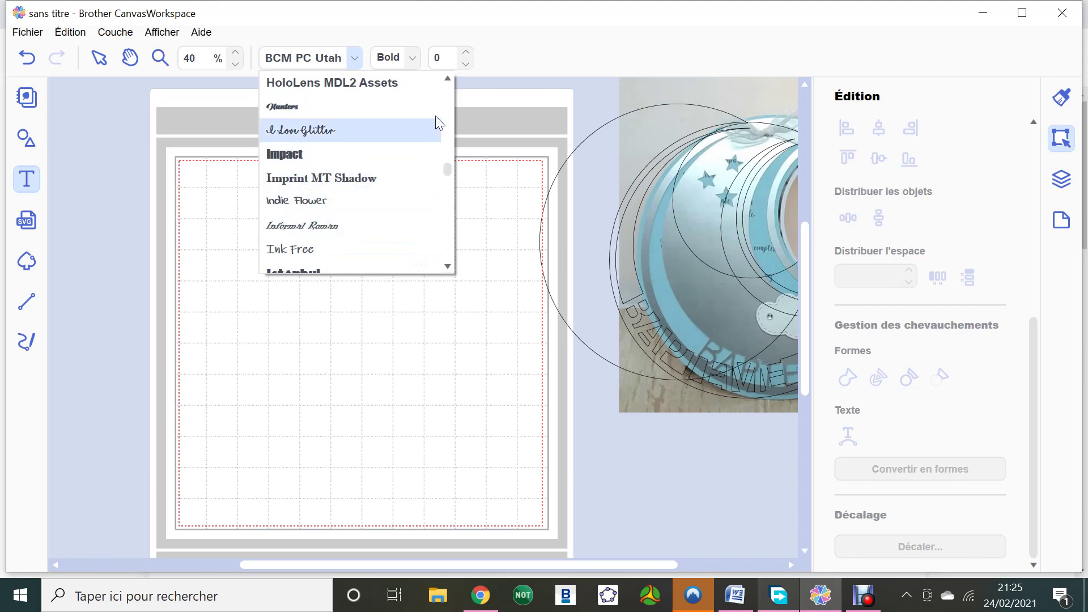
pyautogui.click(448, 266)
pyautogui.scroll(-5, 448, 271)
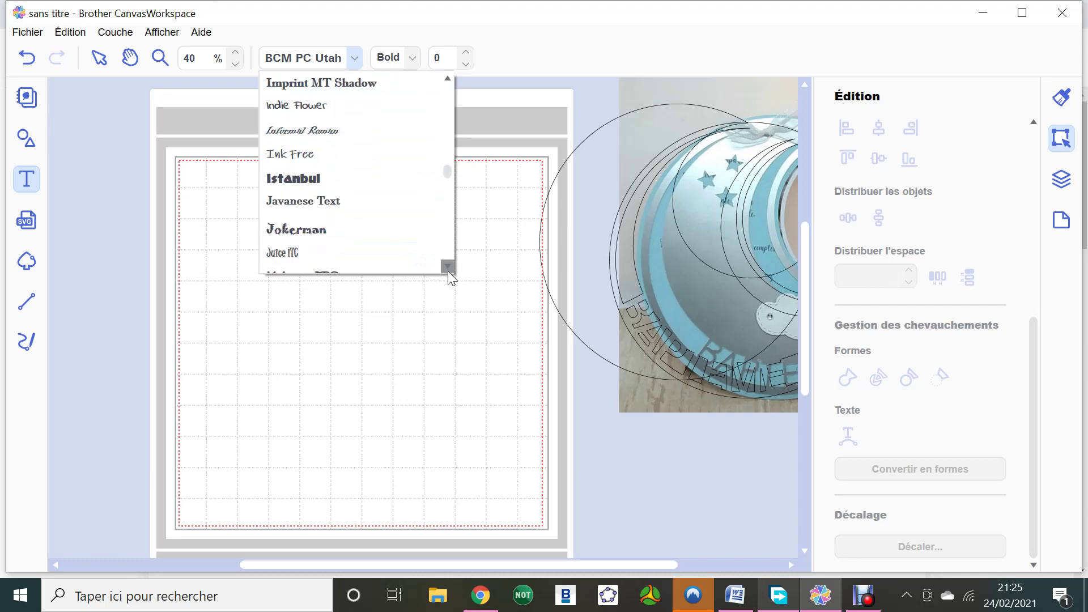
pyautogui.click(448, 79)
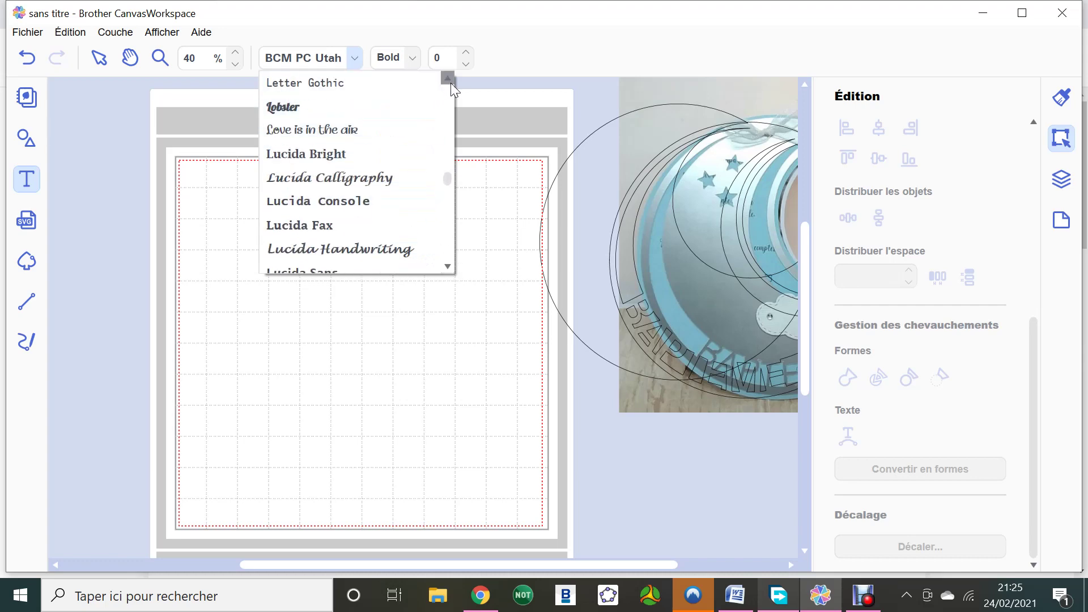
pyautogui.click(450, 83)
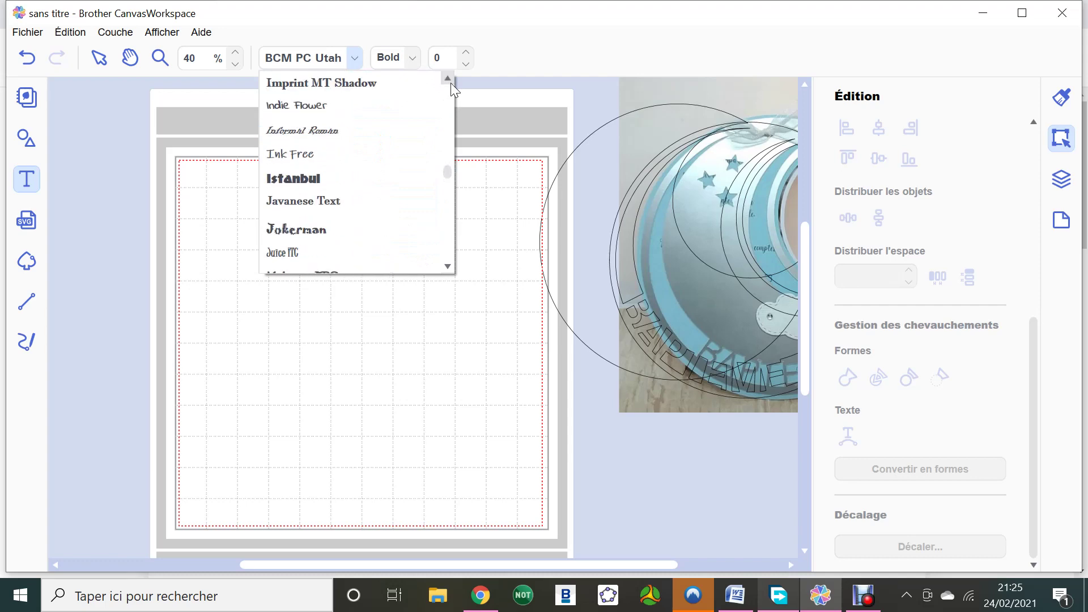
pyautogui.click(450, 82)
pyautogui.click(450, 82)
pyautogui.click(450, 83)
pyautogui.click(450, 83)
pyautogui.click(450, 82)
pyautogui.click(450, 82)
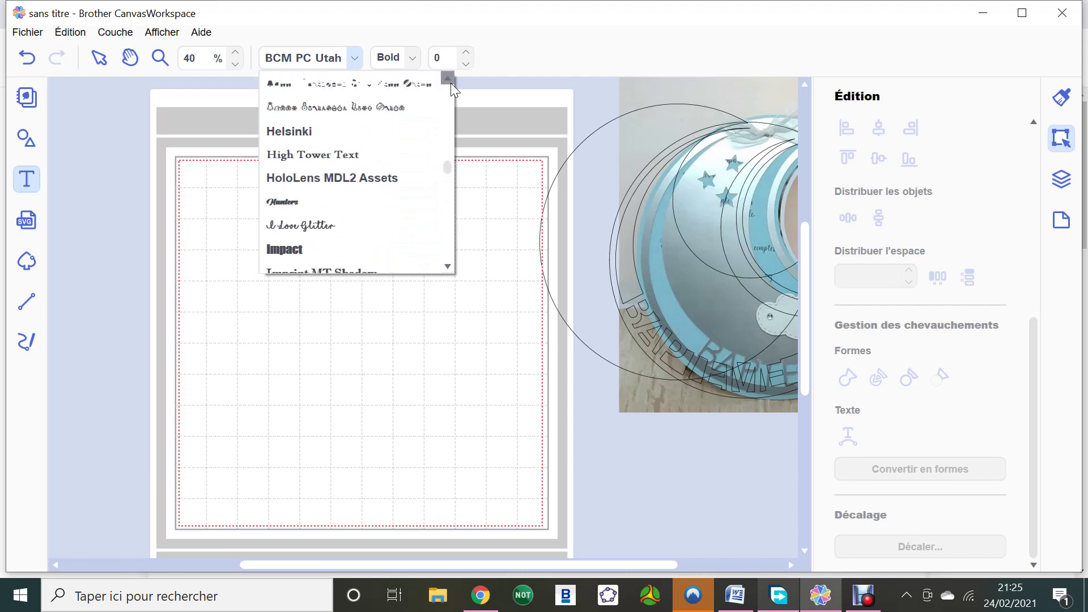
pyautogui.click(450, 83)
pyautogui.click(450, 82)
pyautogui.click(450, 83)
pyautogui.click(450, 83)
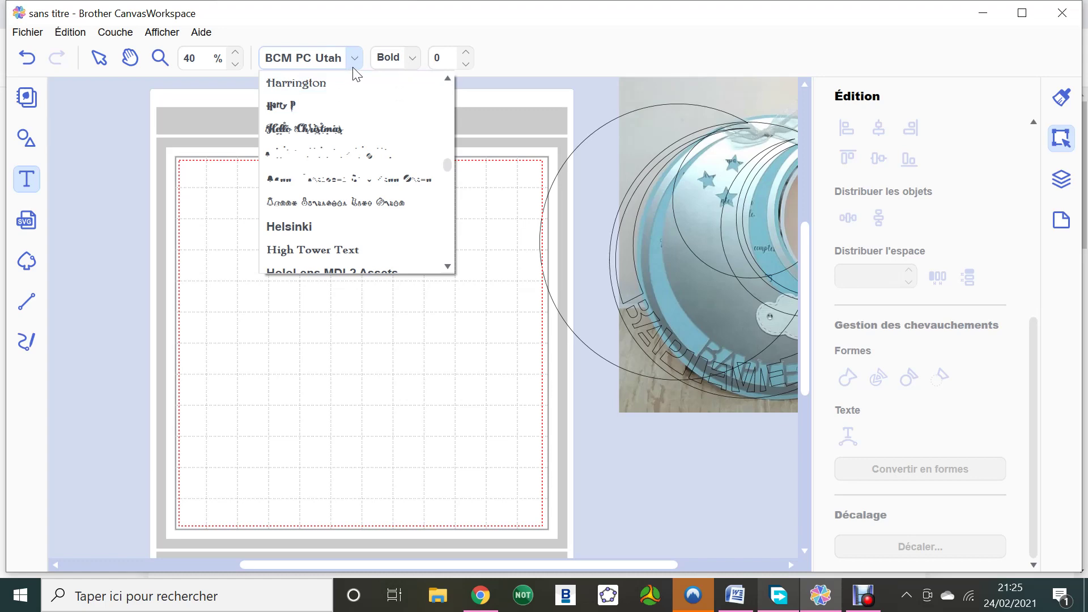
pyautogui.click(449, 81)
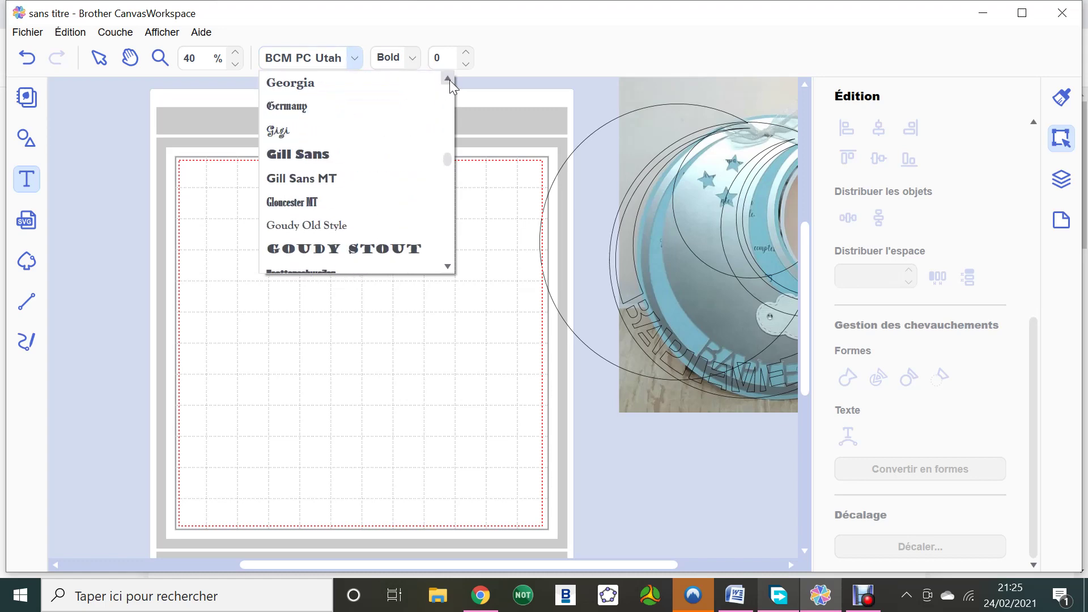
pyautogui.click(450, 80)
pyautogui.click(450, 80)
pyautogui.click(449, 80)
pyautogui.click(450, 80)
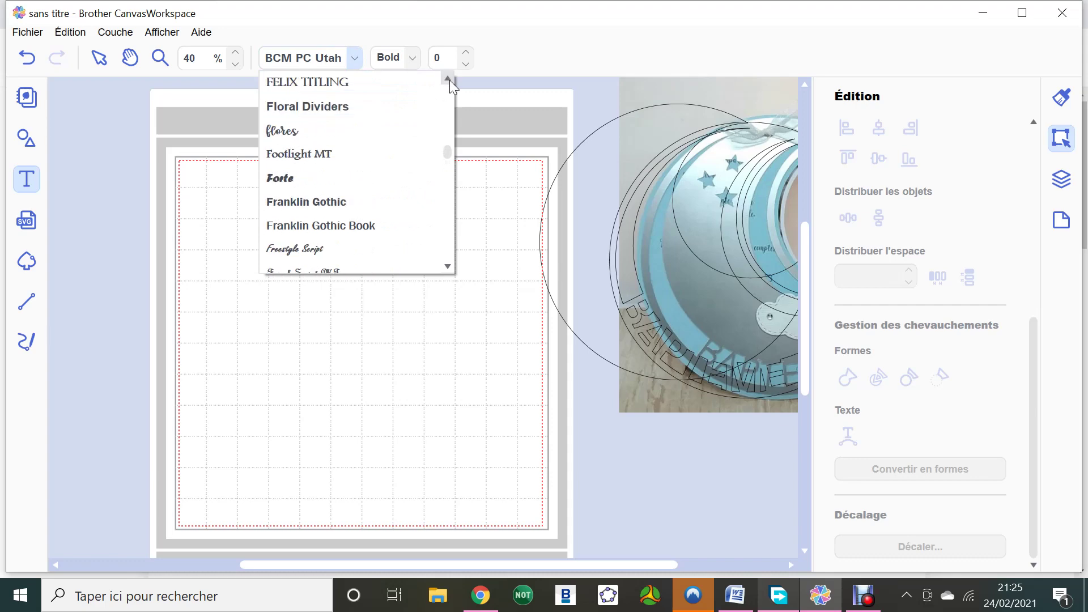
pyautogui.click(450, 80)
pyautogui.click(450, 80)
pyautogui.click(450, 80)
pyautogui.click(450, 79)
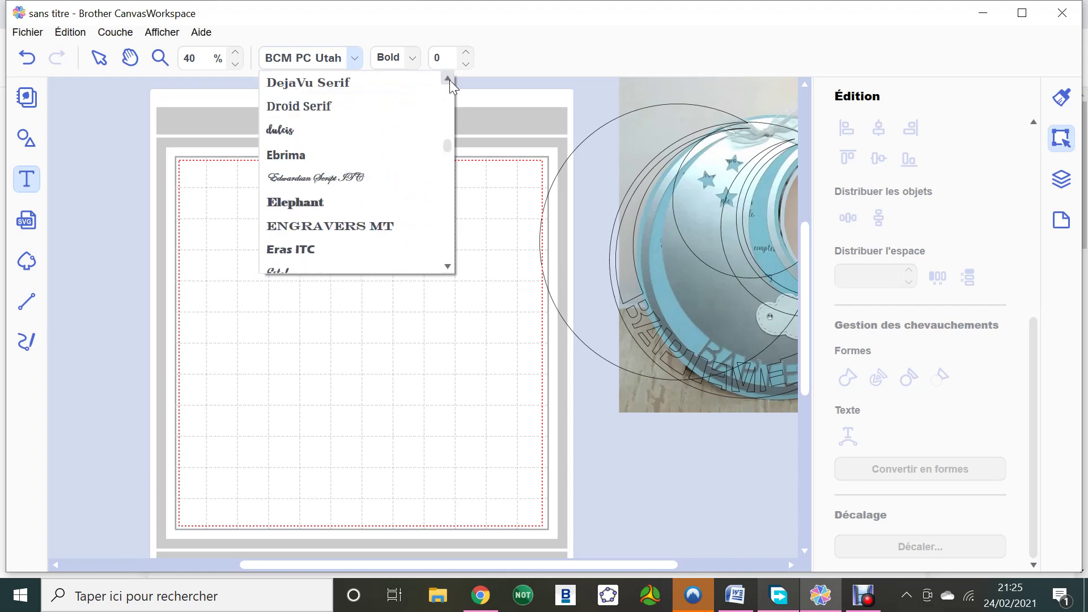
pyautogui.click(449, 80)
pyautogui.click(450, 80)
pyautogui.click(450, 79)
pyautogui.click(449, 79)
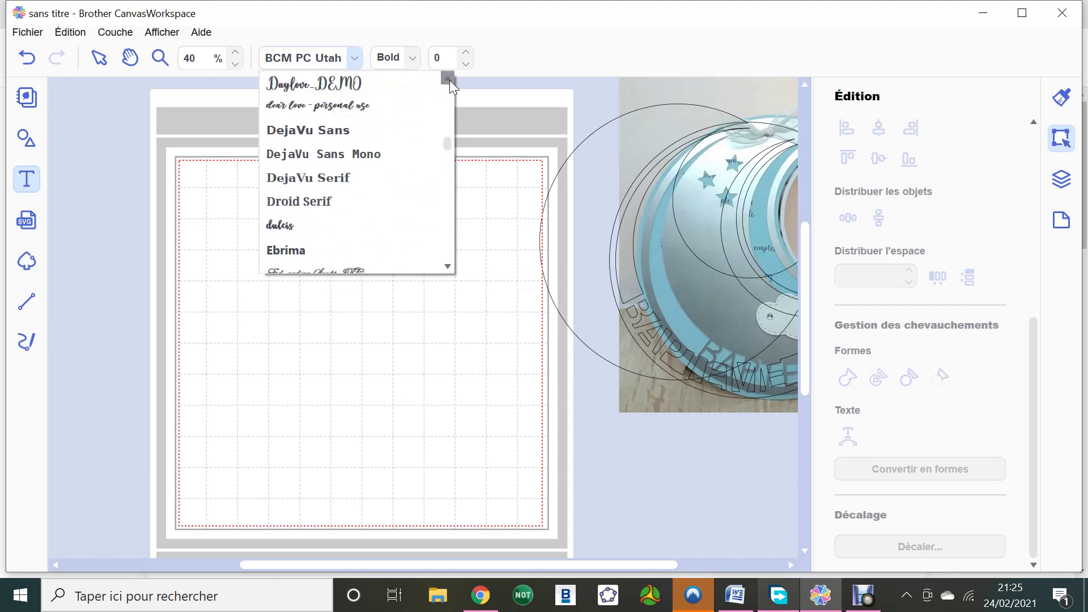
pyautogui.click(450, 80)
pyautogui.click(449, 80)
pyautogui.click(450, 80)
pyautogui.click(260, 202)
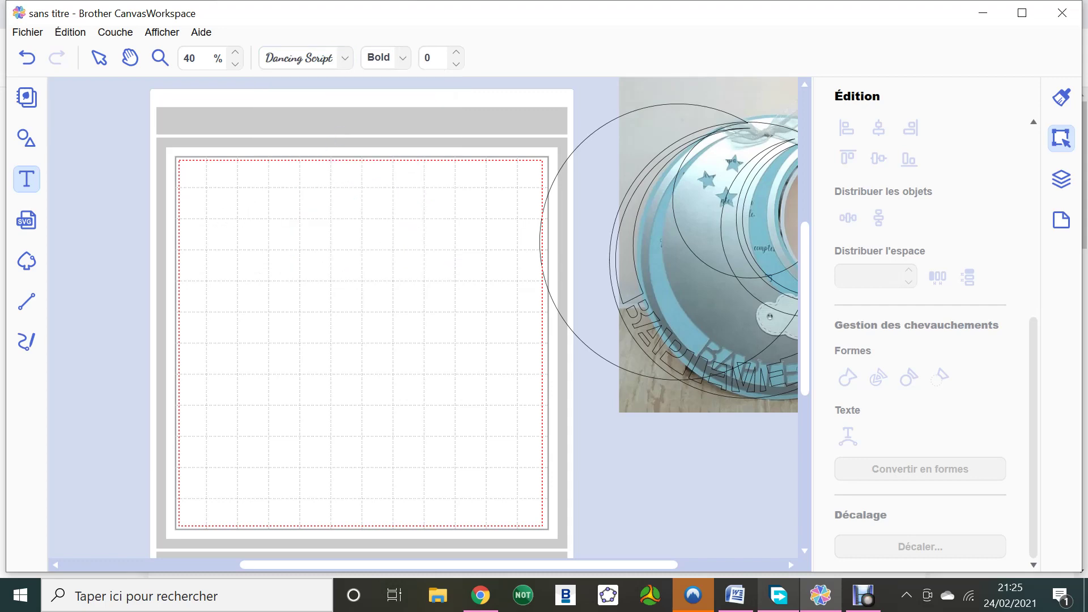
# Write the text "Bonjour" in bold Dancing Script on the upper part of the mat.
pyautogui.click(276, 233)
pyautogui.write('Bonjour')
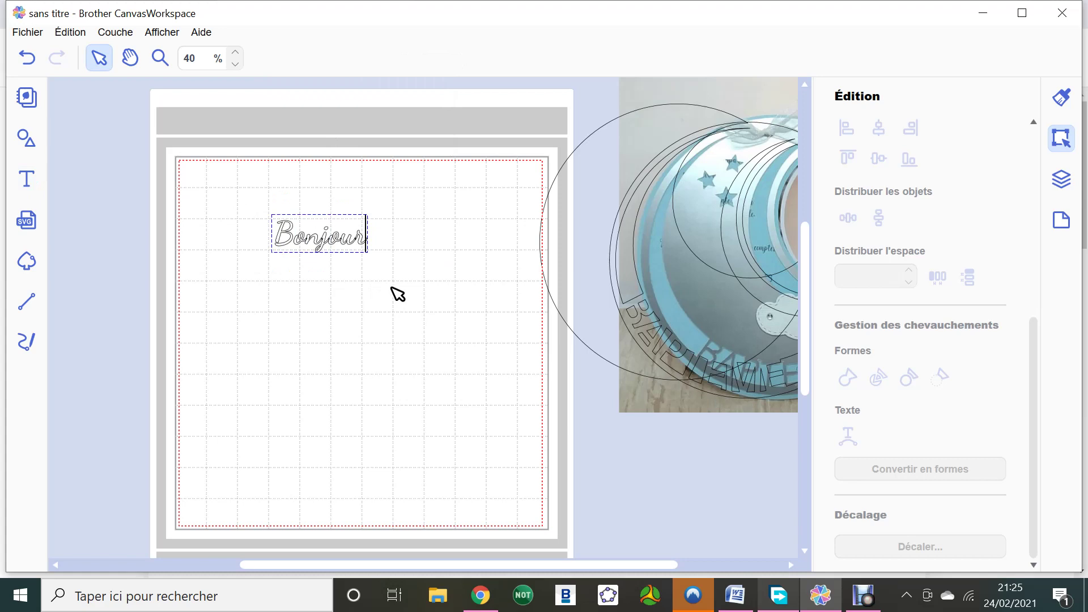
pyautogui.click(362, 249)
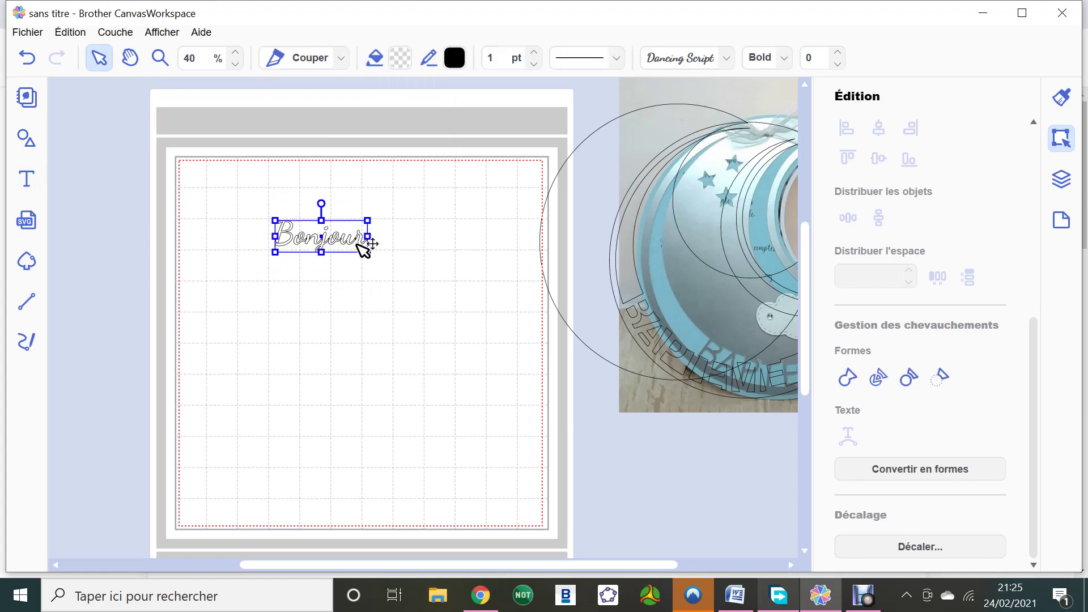
# Enlarge the "Bonjour" text to about eight grid squares wide and shift it toward the mat's upper-left corner.
pyautogui.click(1061, 179)
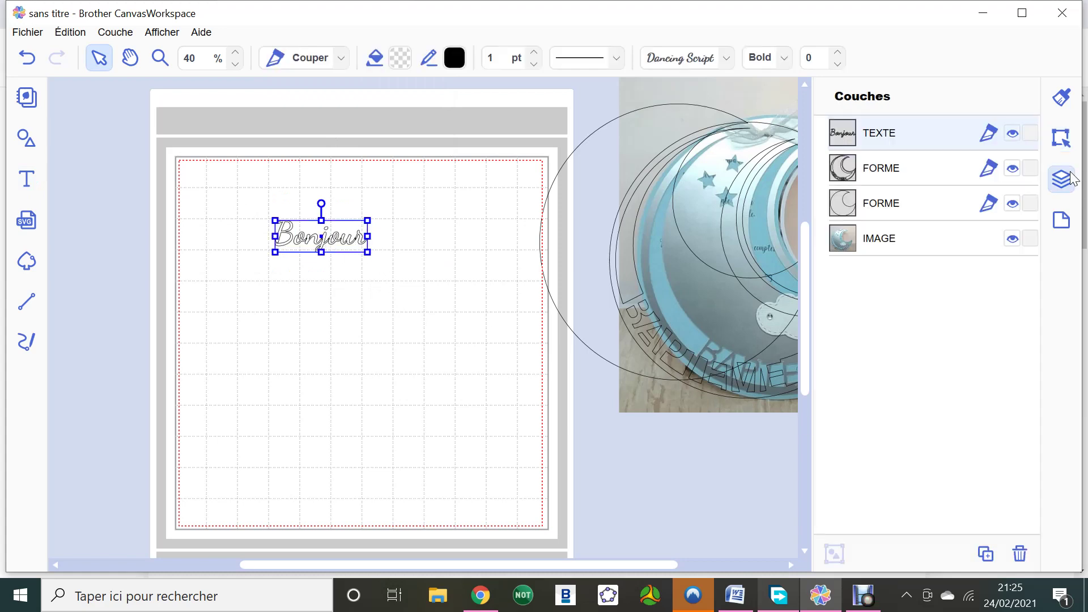
pyautogui.click(1060, 97)
pyautogui.scroll(-3, 951, 353)
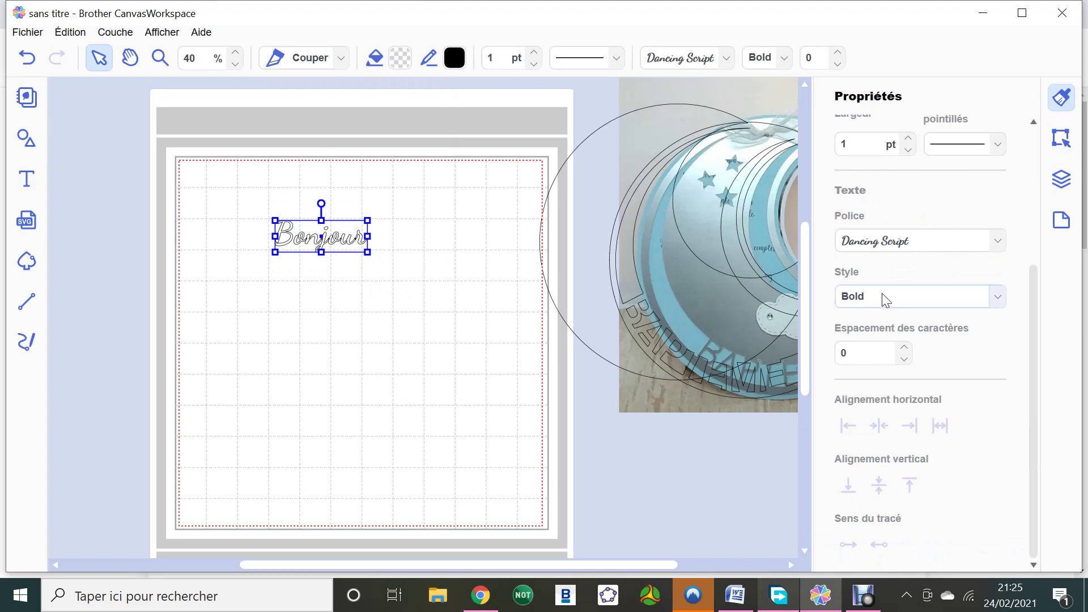
pyautogui.moveTo(367, 252); pyautogui.dragTo(532, 354)
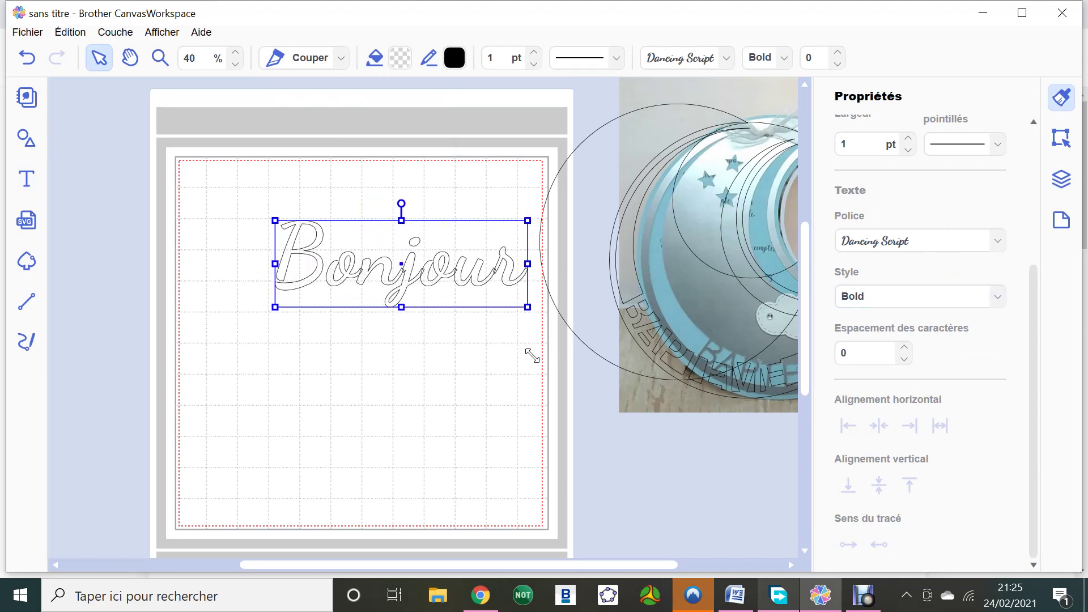
pyautogui.moveTo(444, 293); pyautogui.dragTo(374, 271)
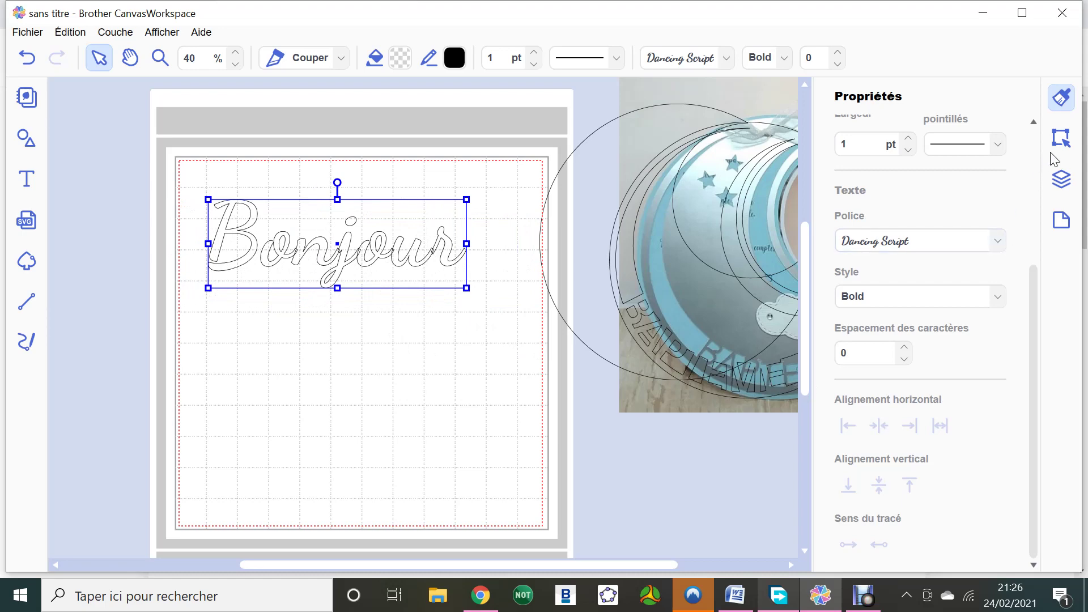
# Unite the bold "Bonjour" letters into one shape, enlarge it to roughly the mat's width and place it along the upper edge.
pyautogui.click(1061, 139)
pyautogui.scroll(-5, 917, 425)
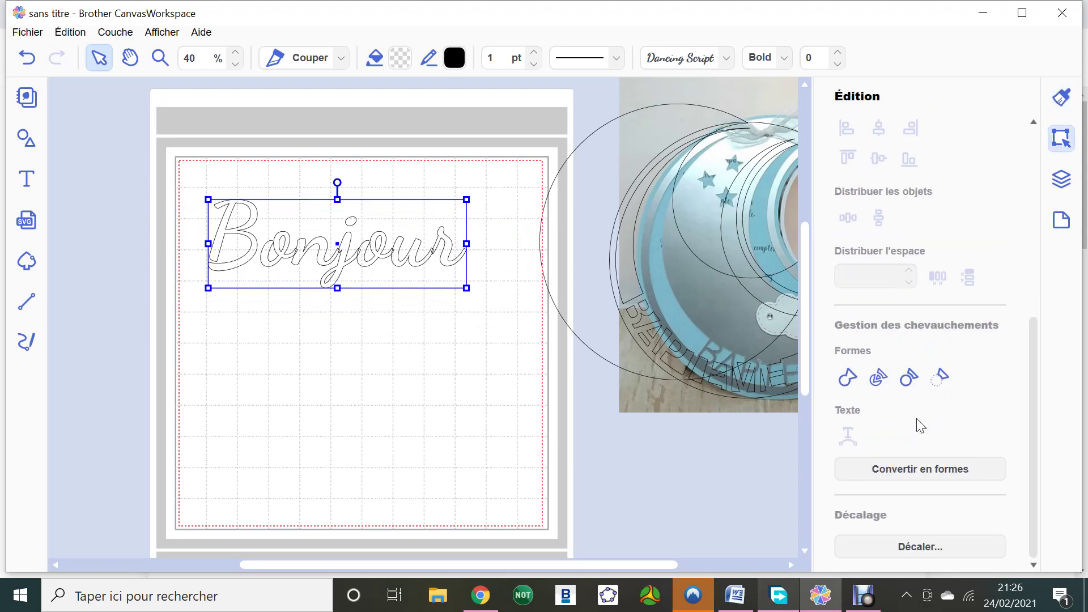
pyautogui.click(856, 383)
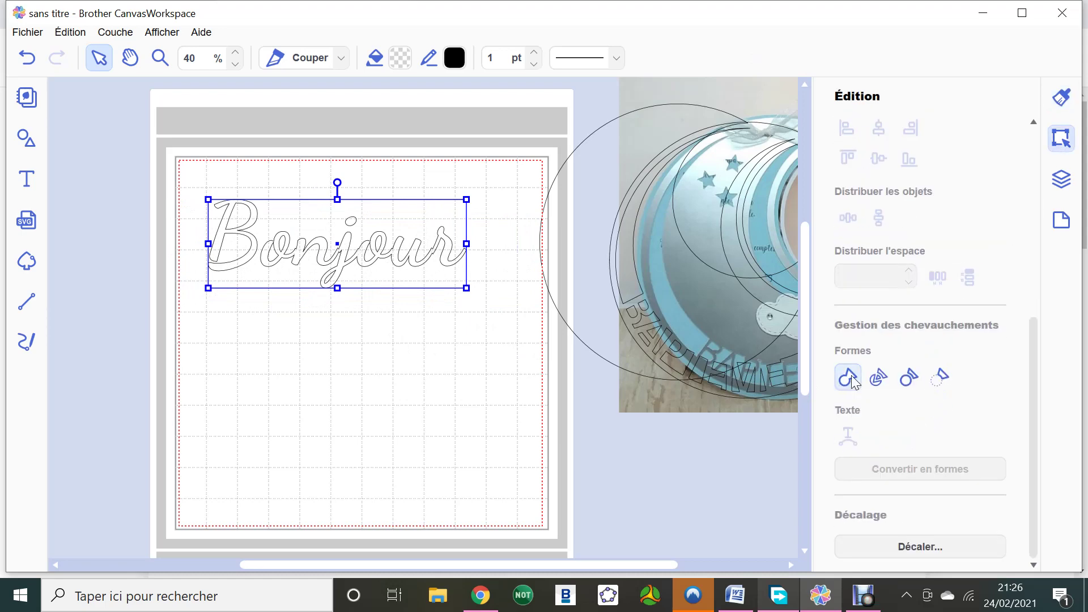
pyautogui.moveTo(460, 288); pyautogui.dragTo(616, 342)
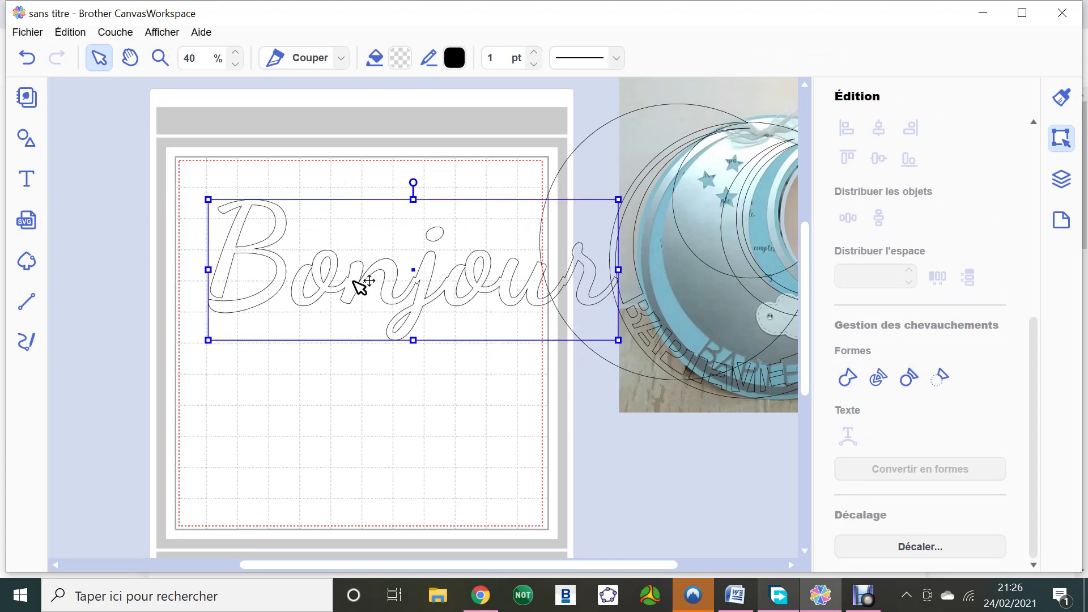
pyautogui.moveTo(367, 263); pyautogui.dragTo(298, 202)
pyautogui.click(334, 339)
# Write a second "Bonjour" in Dancing Script with the Regular style, below the bold one.
pyautogui.click(26, 179)
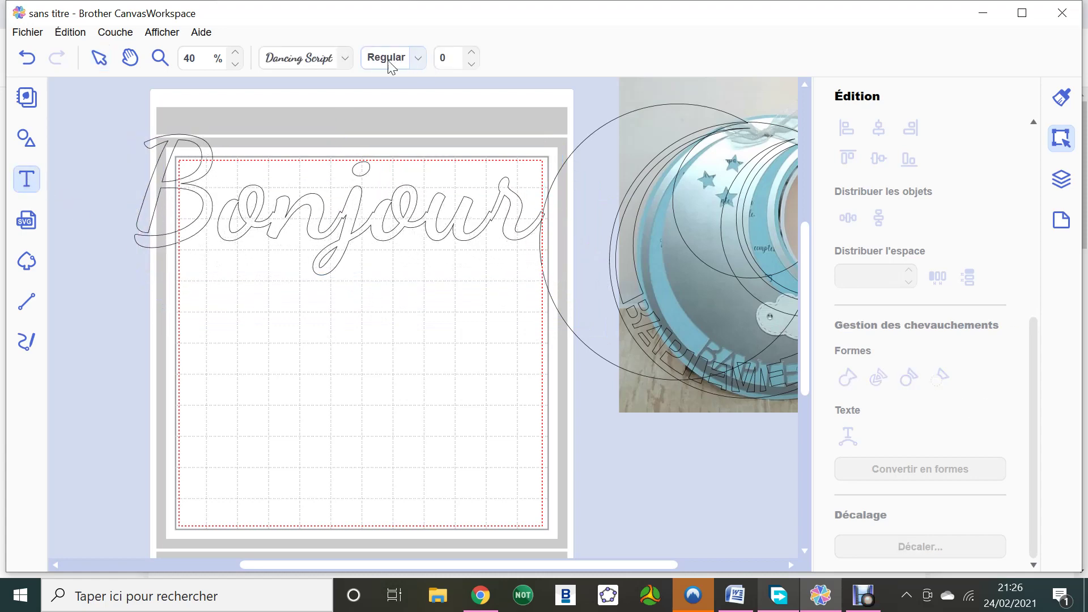
pyautogui.click(265, 350)
pyautogui.write('Bon')
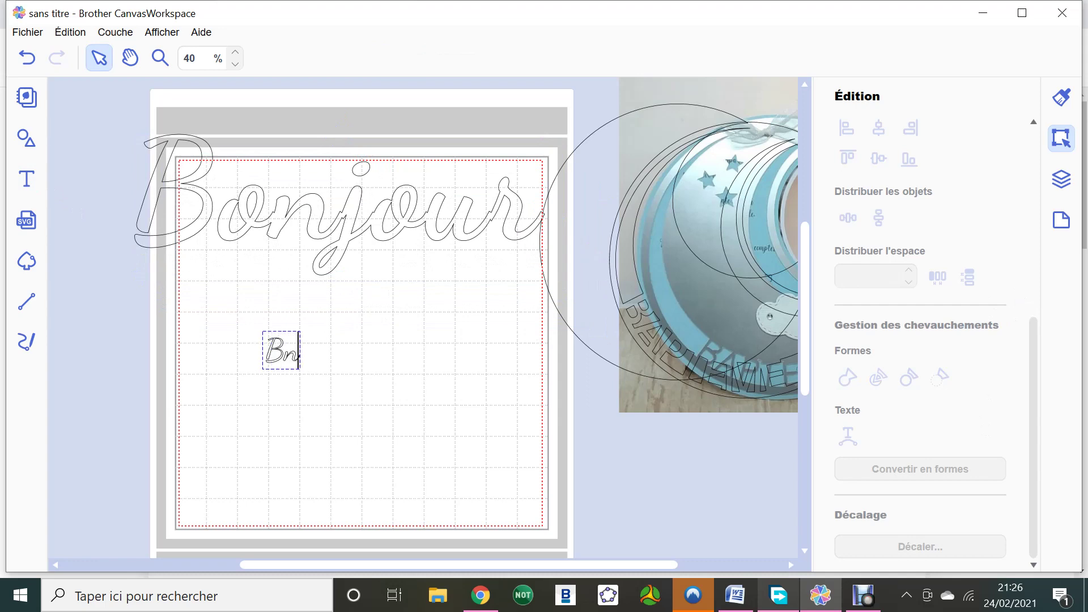
pyautogui.press('BackSpace')
pyautogui.press('BackSpace')
pyautogui.write('onjour')
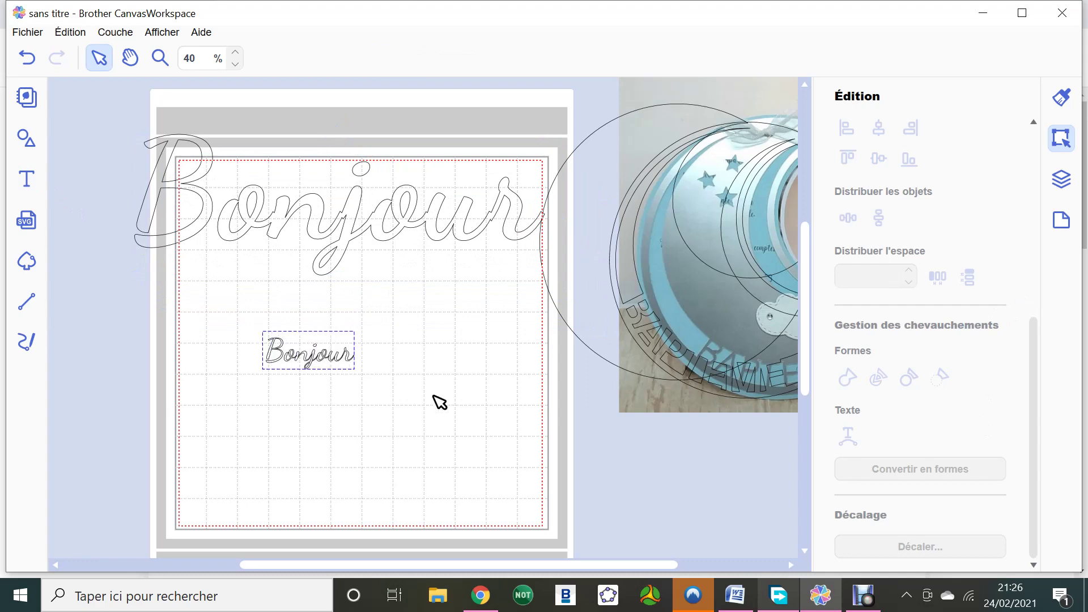
pyautogui.click(349, 367)
# Enlarge the regular "Bonjour" to about the bold one's size, place it directly underneath and unite its letters into one shape.
pyautogui.moveTo(352, 369); pyautogui.dragTo(641, 506)
pyautogui.moveTo(521, 418); pyautogui.dragTo(398, 342)
pyautogui.click(851, 380)
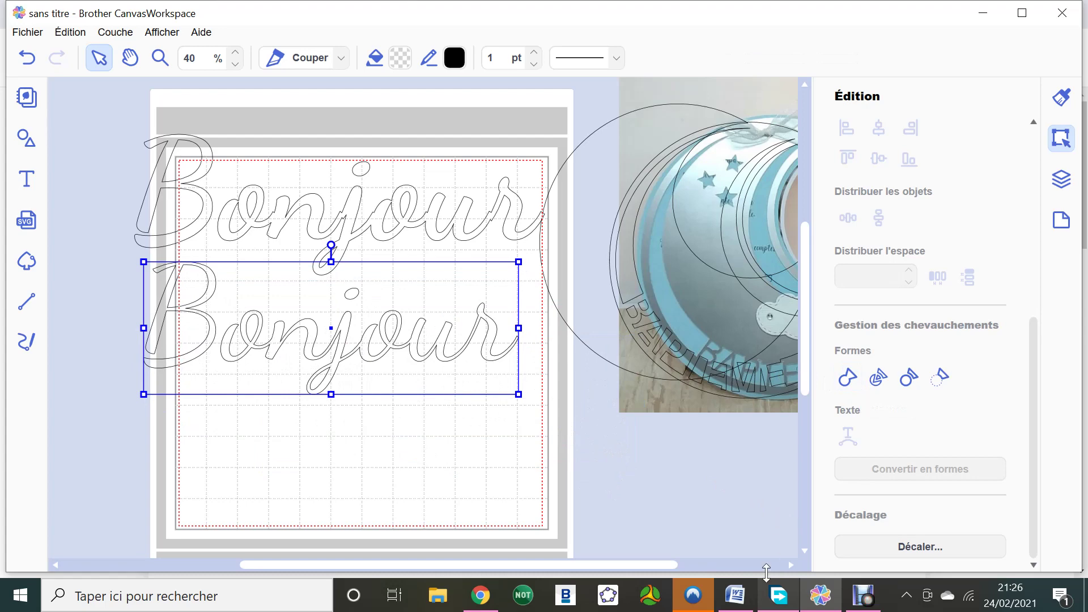
# Switch to Word, set the font to Dancing Script and write "Bonjour" in the blank document.
pyautogui.click(735, 595)
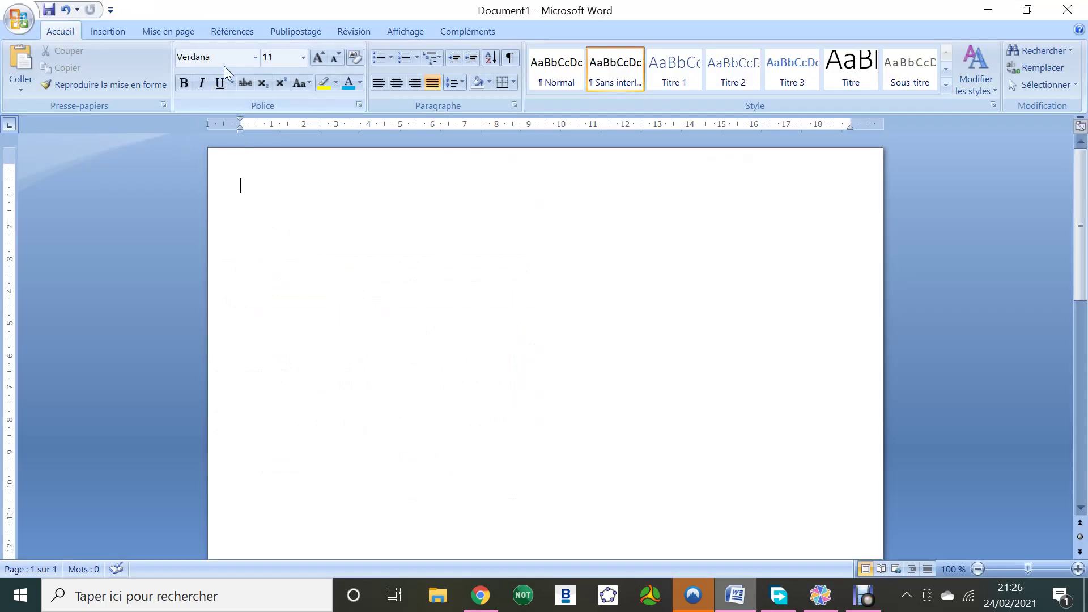
pyautogui.write('Dancing Script')
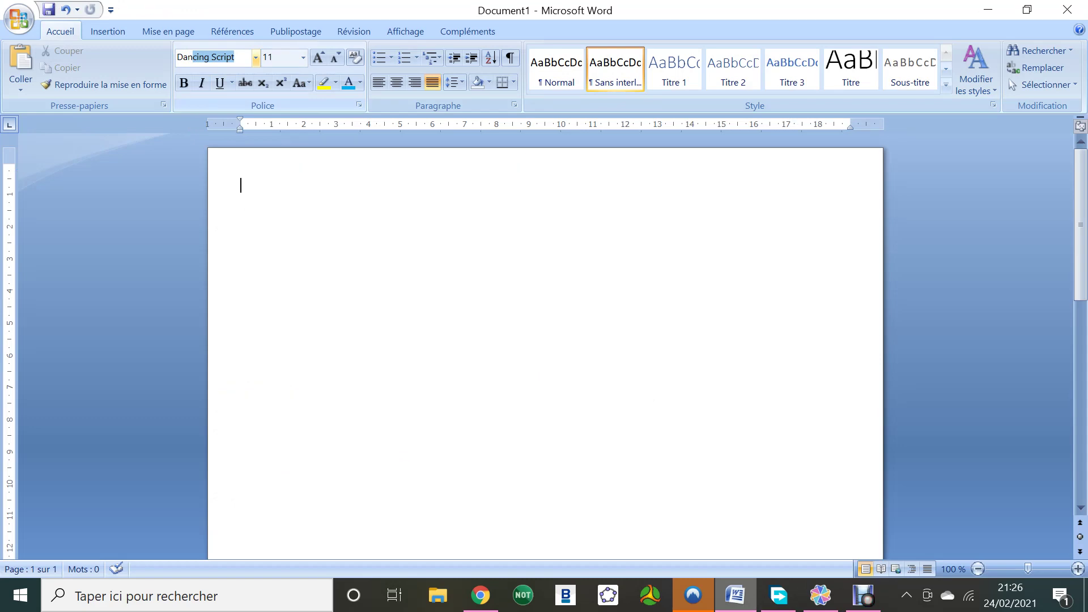
pyautogui.press('Return')
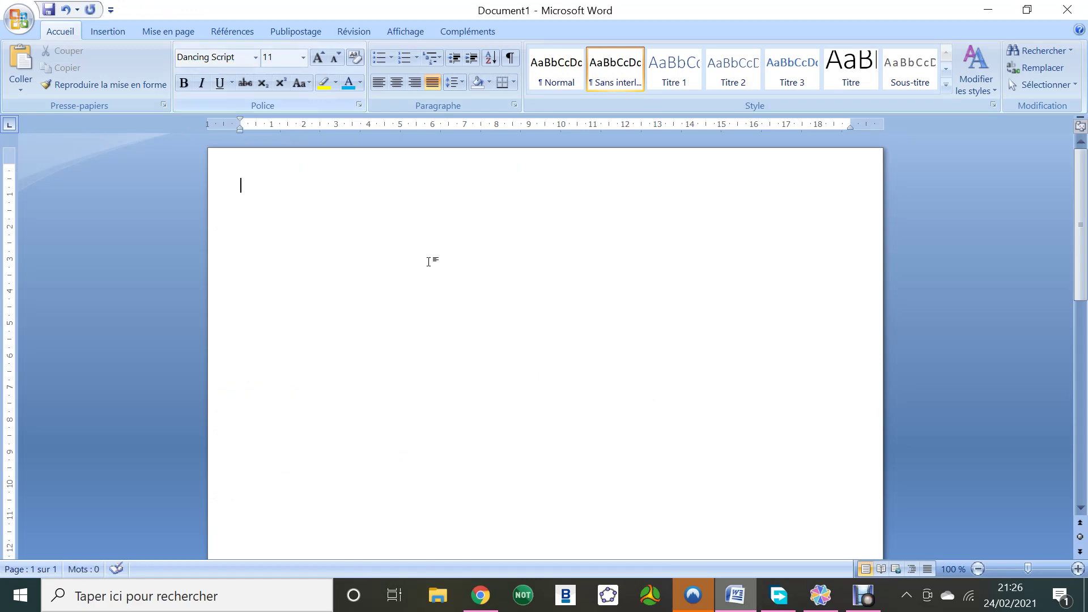
pyautogui.write('Bonjour')
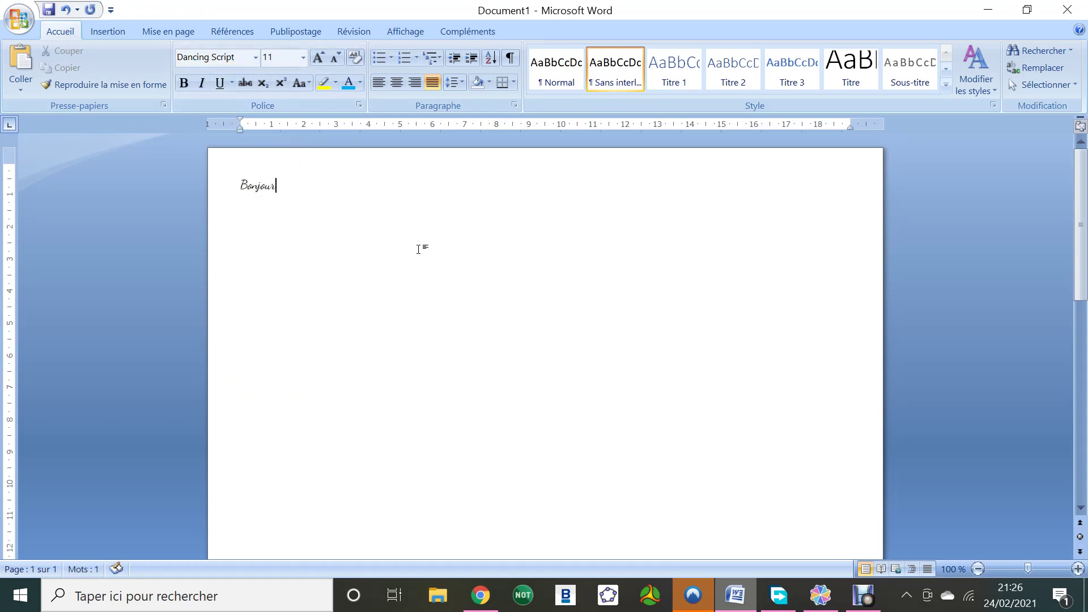
# Make the word "Bonjour" bold and set its font size to 80.
pyautogui.click(224, 183)
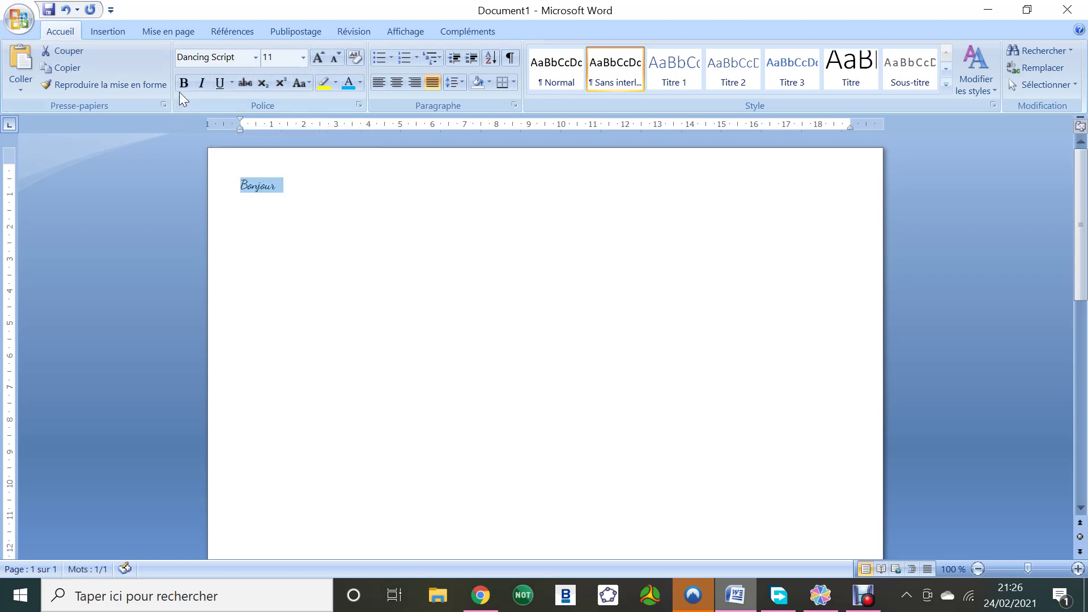
pyautogui.click(183, 84)
pyautogui.click(303, 209)
pyautogui.click(224, 185)
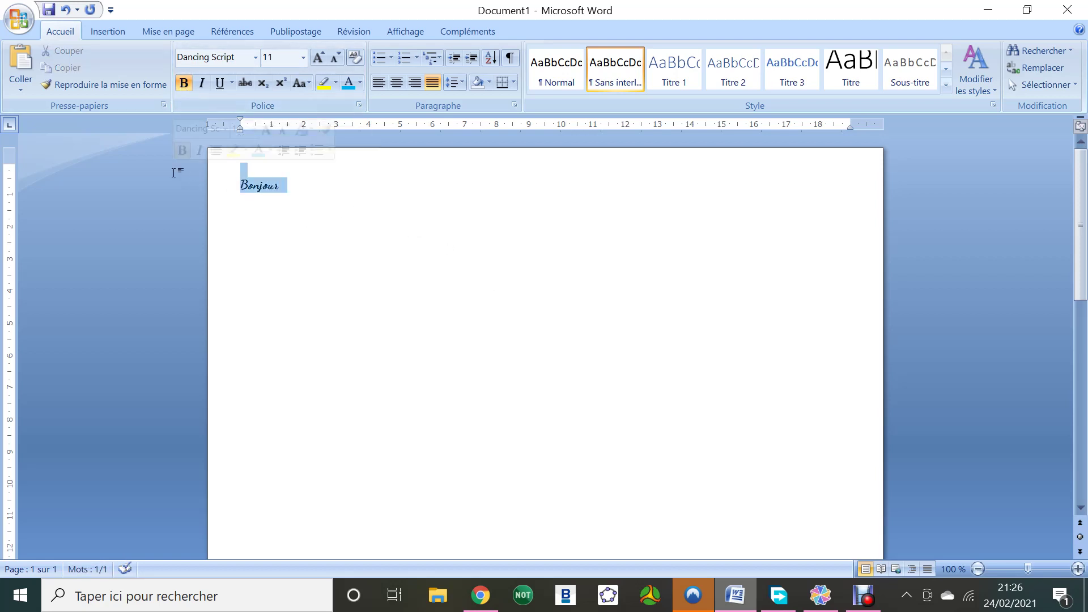
pyautogui.click(278, 57)
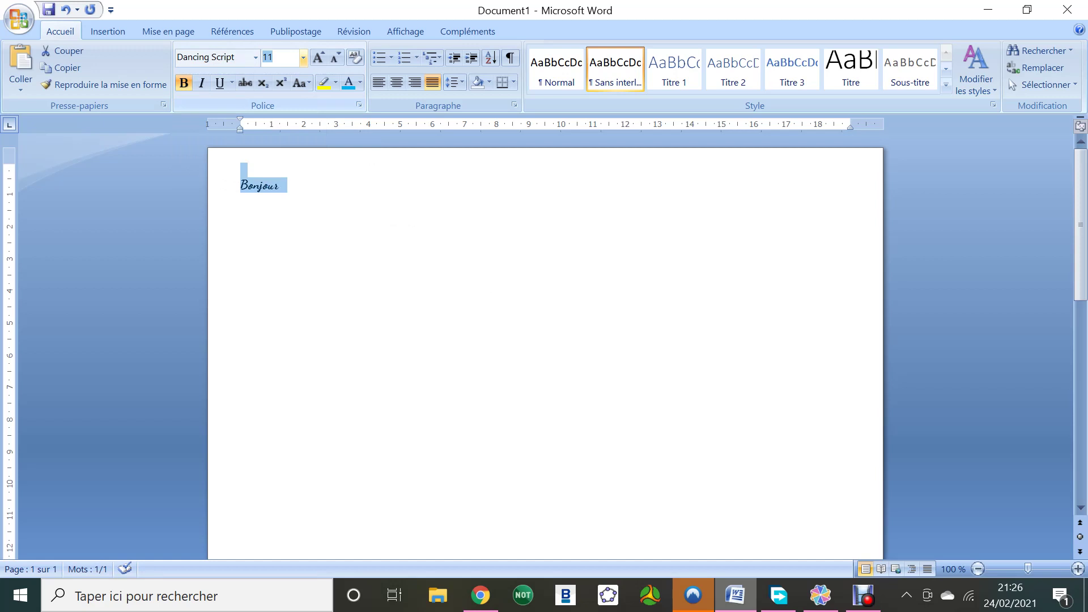
pyautogui.write('80')
pyautogui.press('Return')
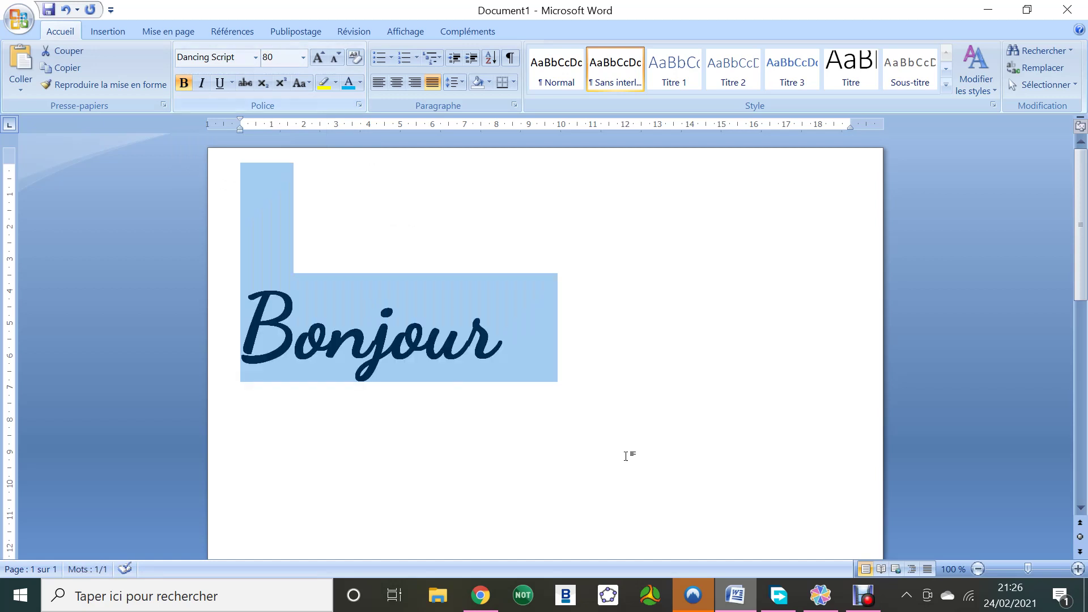
pyautogui.click(480, 418)
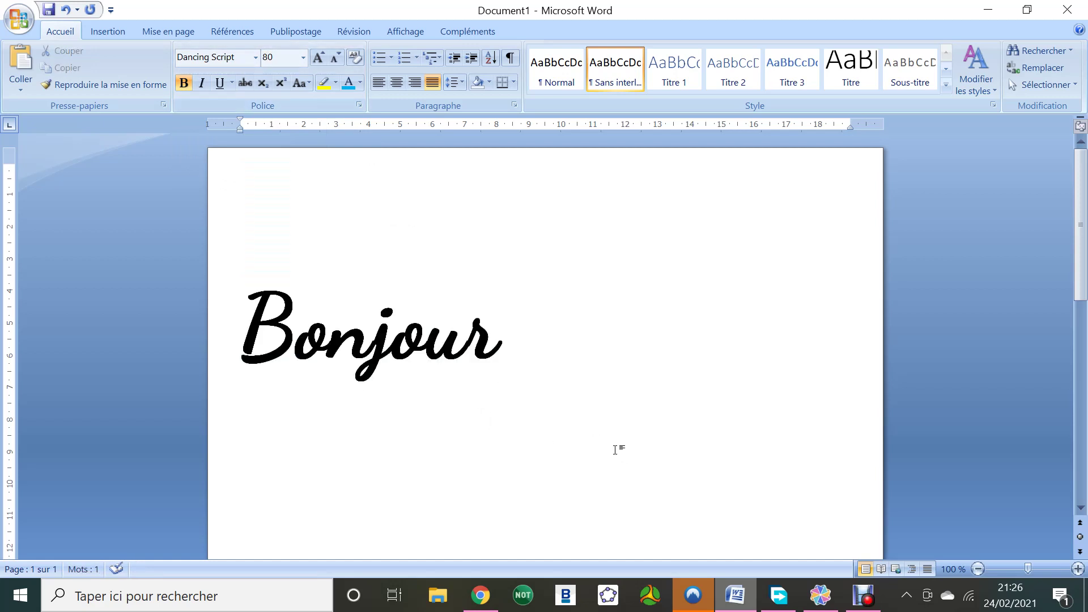
# Open the Windows screen capture tool (Outil Capture d'écran) and capture a rectangular area tightly around the bold "Bonjour".
pyautogui.scroll(-2, 615, 450)
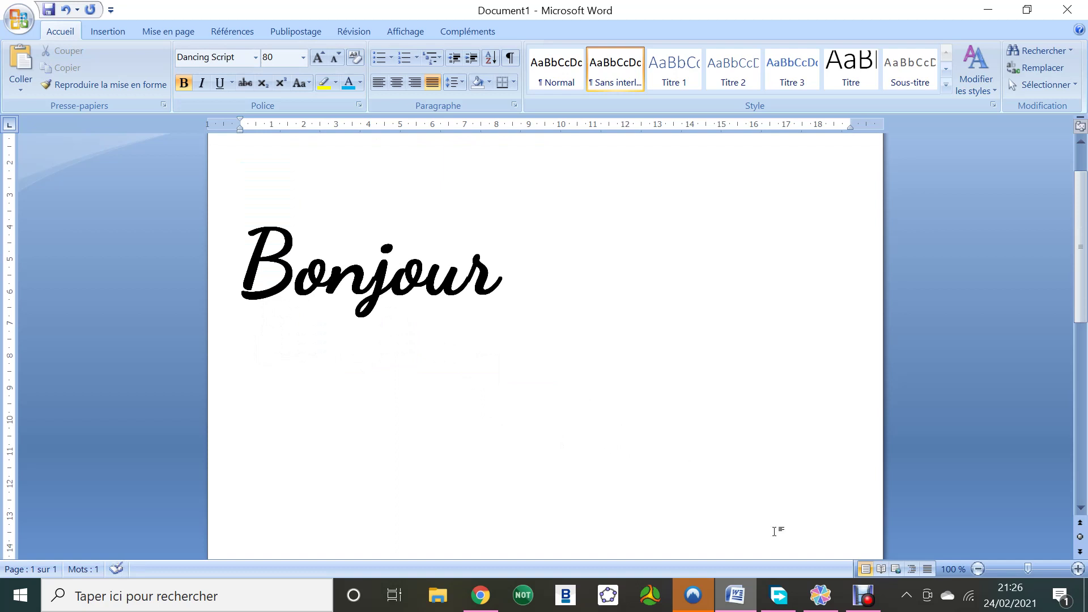
pyautogui.click(437, 596)
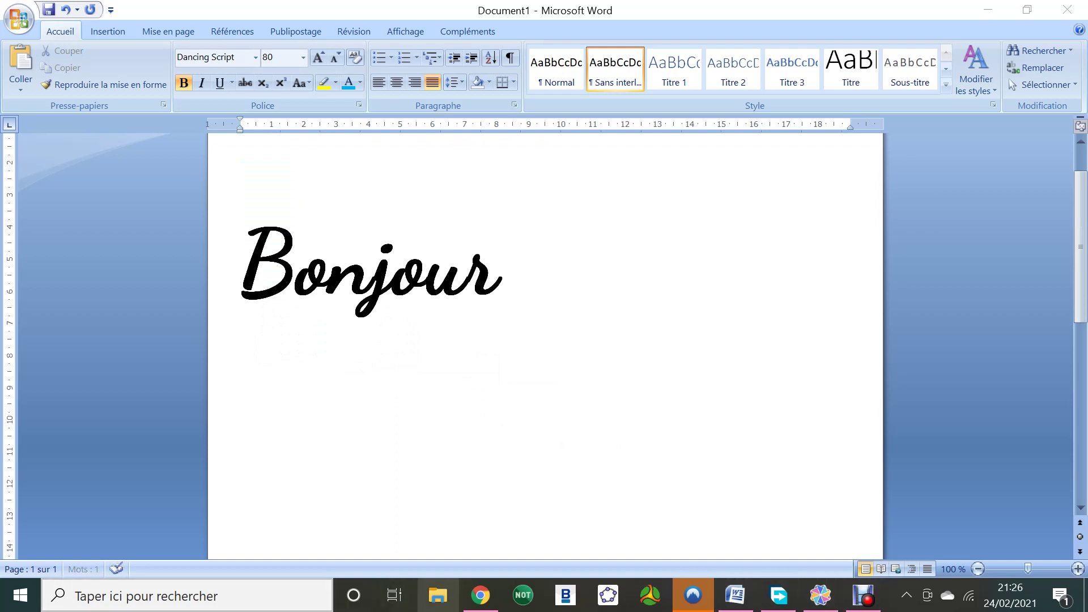
pyautogui.press('super')
pyautogui.write('ou')
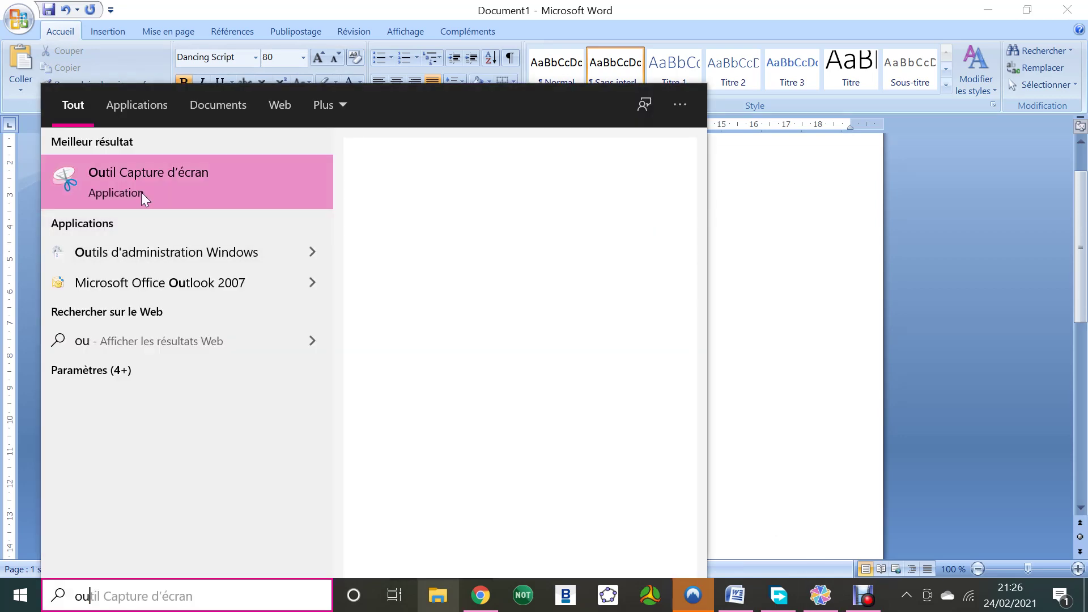
pyautogui.press('Escape')
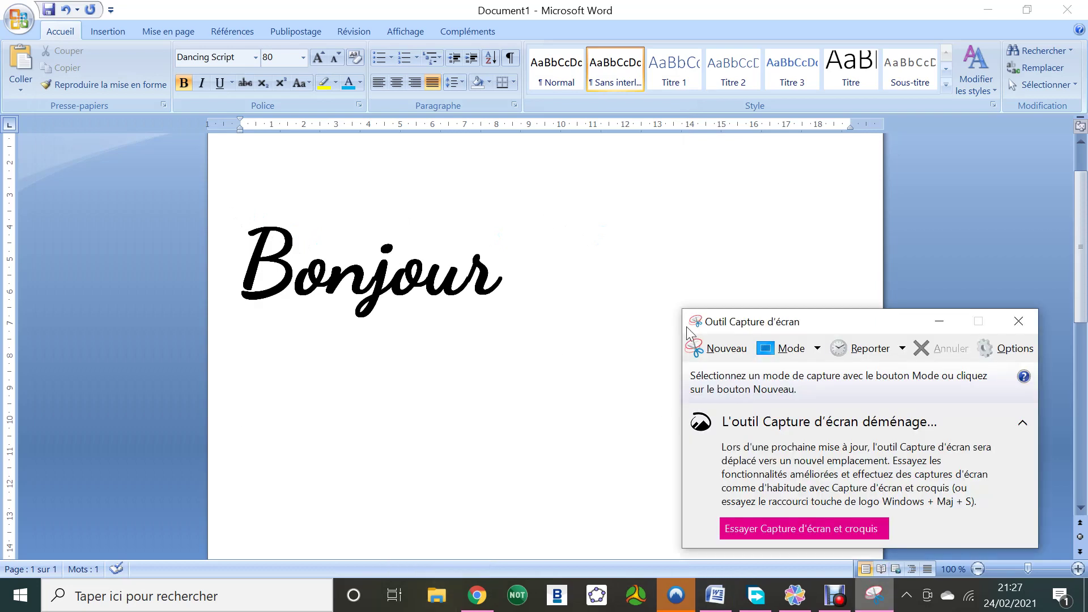
pyautogui.click(715, 348)
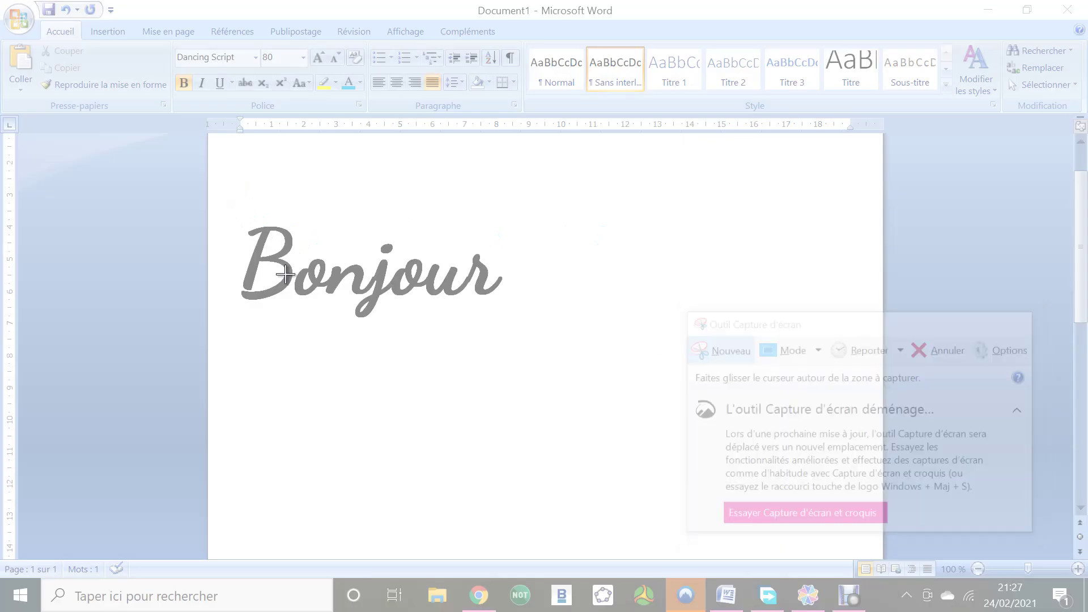
pyautogui.moveTo(228, 205); pyautogui.dragTo(521, 326)
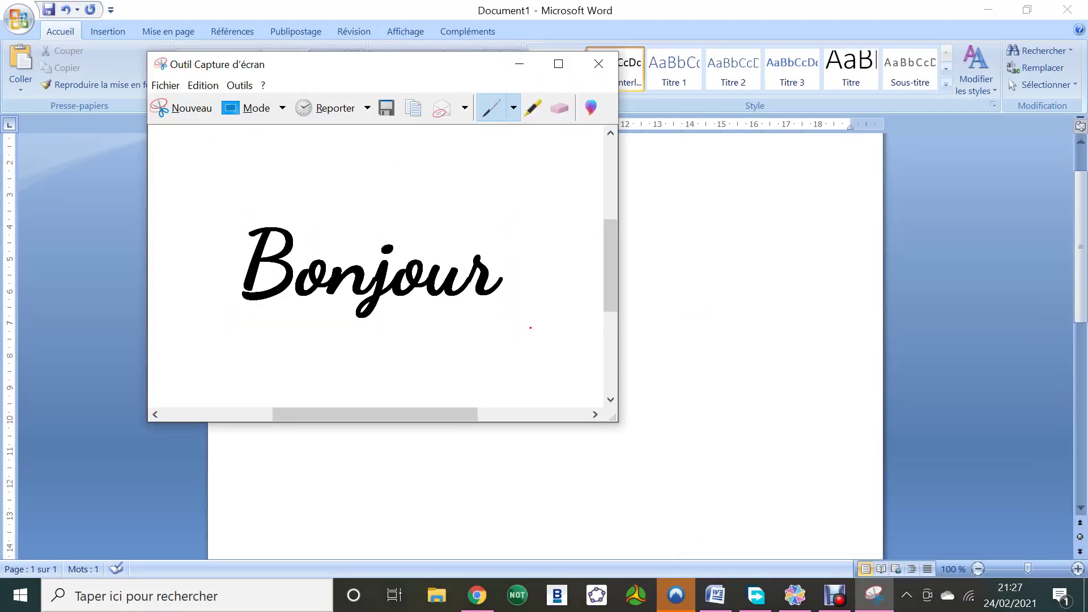
# Save the capture as a PNG file named Bonjour in the Downloads folder.
pyautogui.click(165, 85)
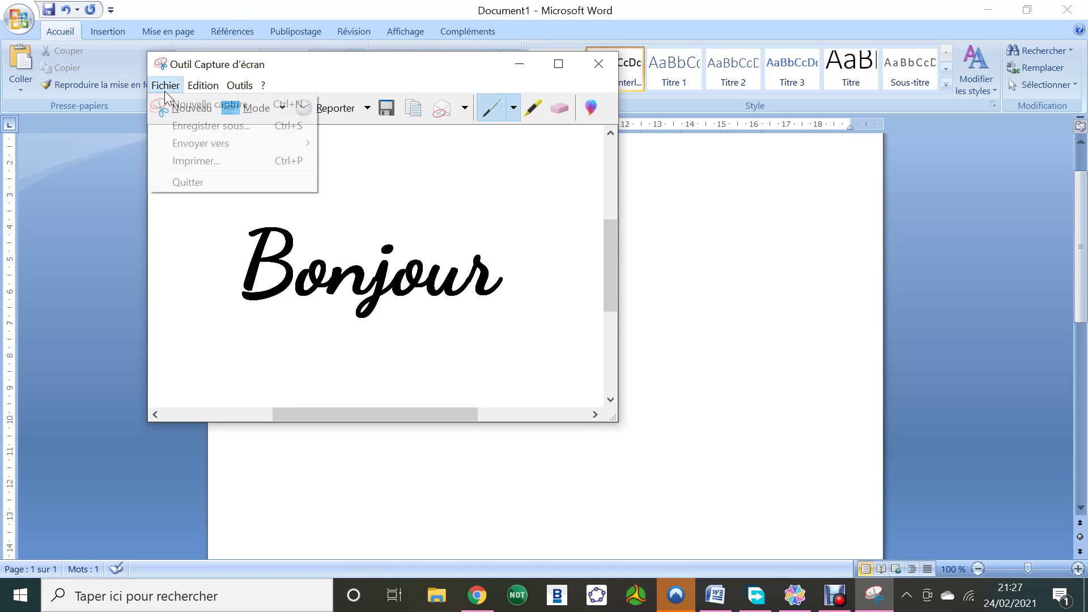
pyautogui.click(193, 125)
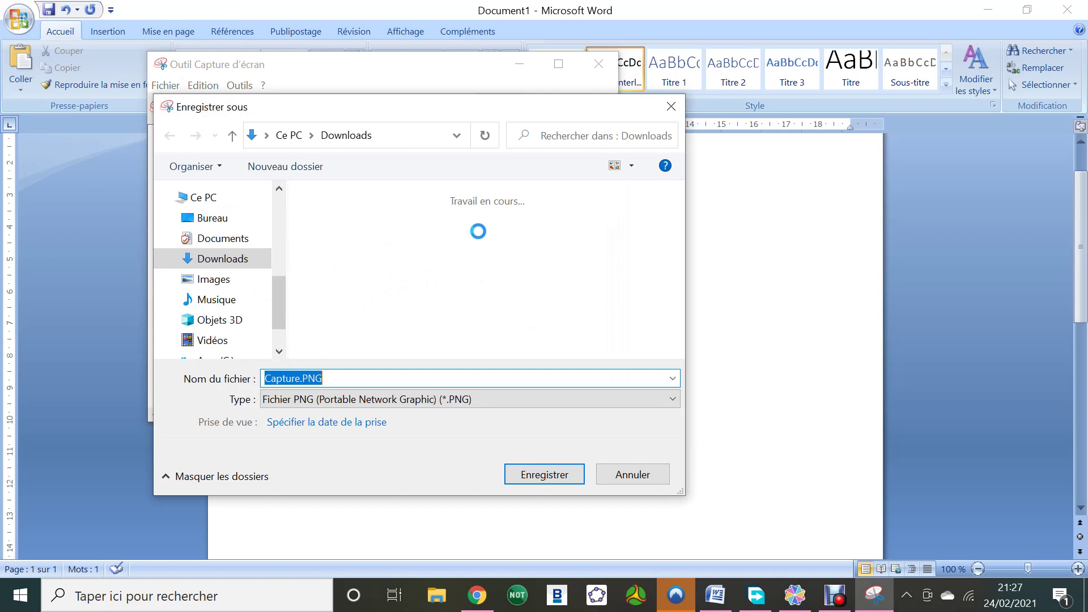
pyautogui.press('BackSpace')
pyautogui.write('Bonjour')
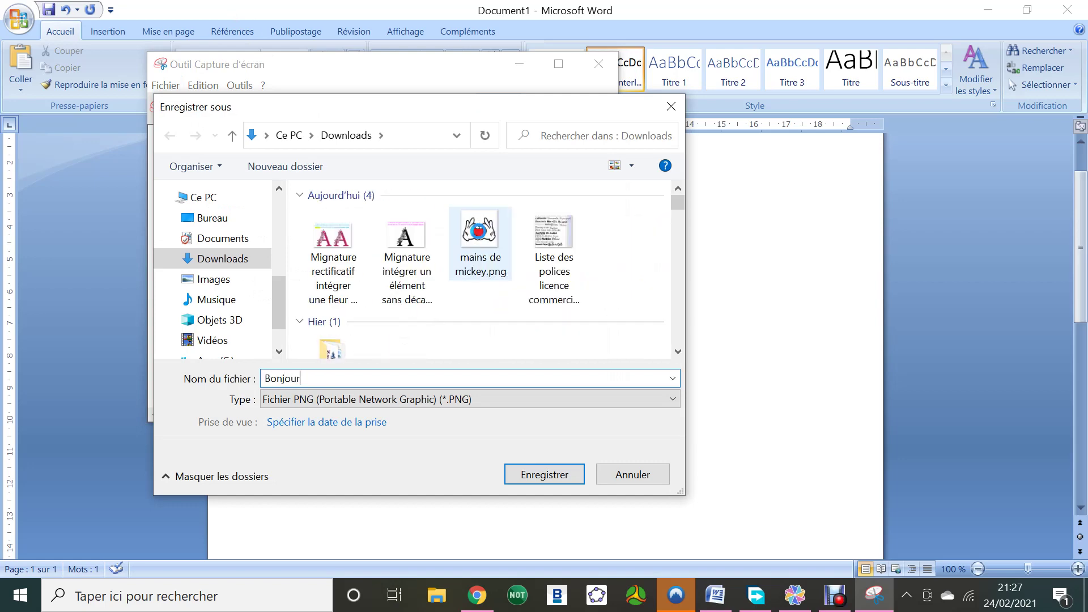
pyautogui.press('Return')
# Switch back to Brother CanvasWorkspace and move the lower "Bonjour" shape up over the bold one to free the mat below.
pyautogui.click(795, 595)
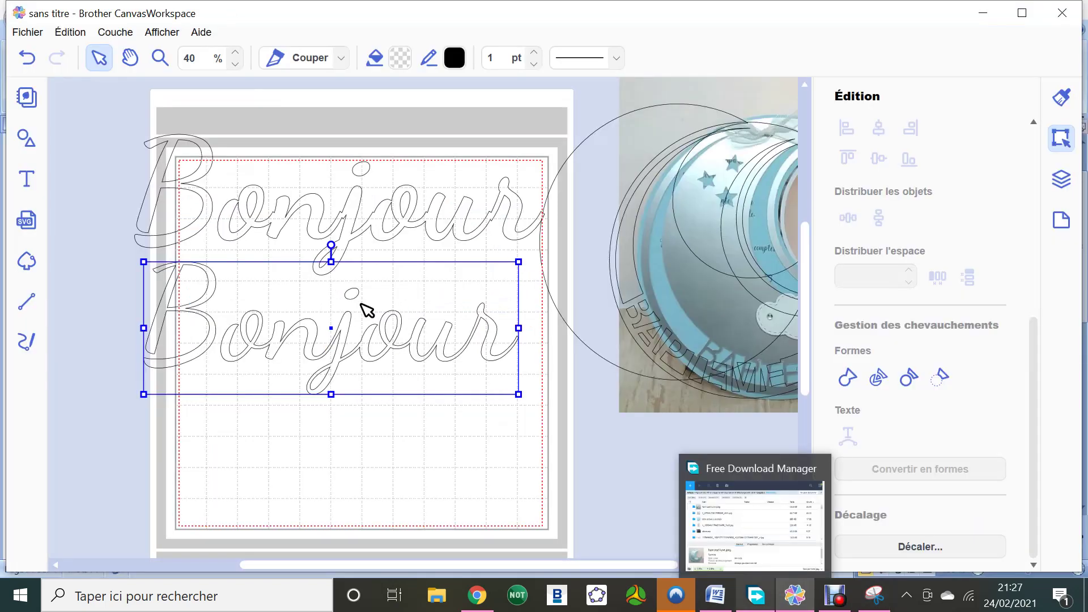
pyautogui.moveTo(396, 347); pyautogui.dragTo(463, 213)
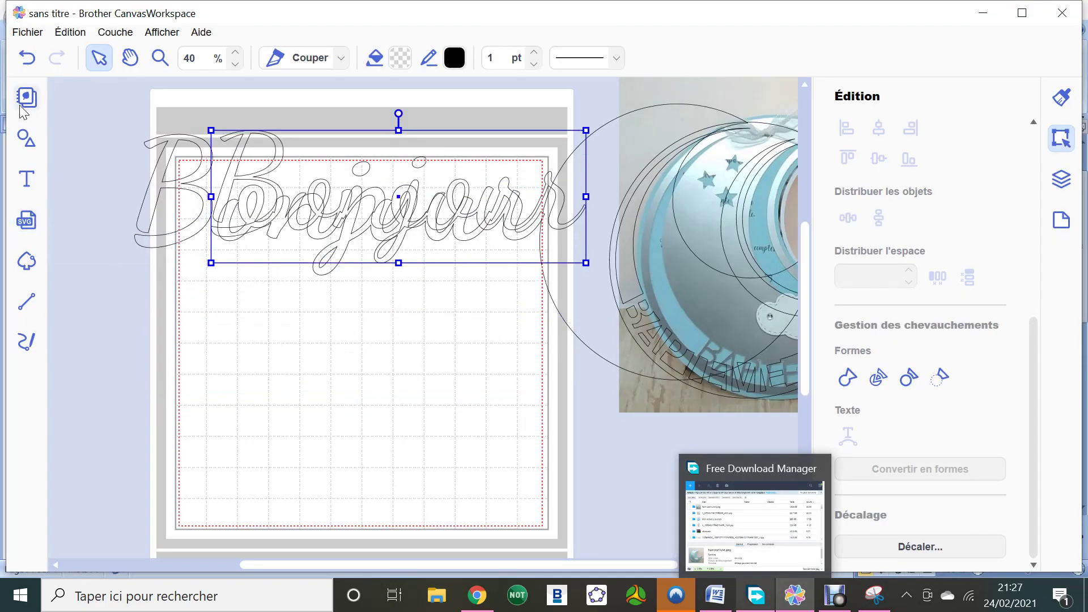
# Trace only the outer edge of Bonjour.PNG with the image pasted along, and enlarge the result to about eleven grid squares wide across the lower mat.
pyautogui.click(26, 261)
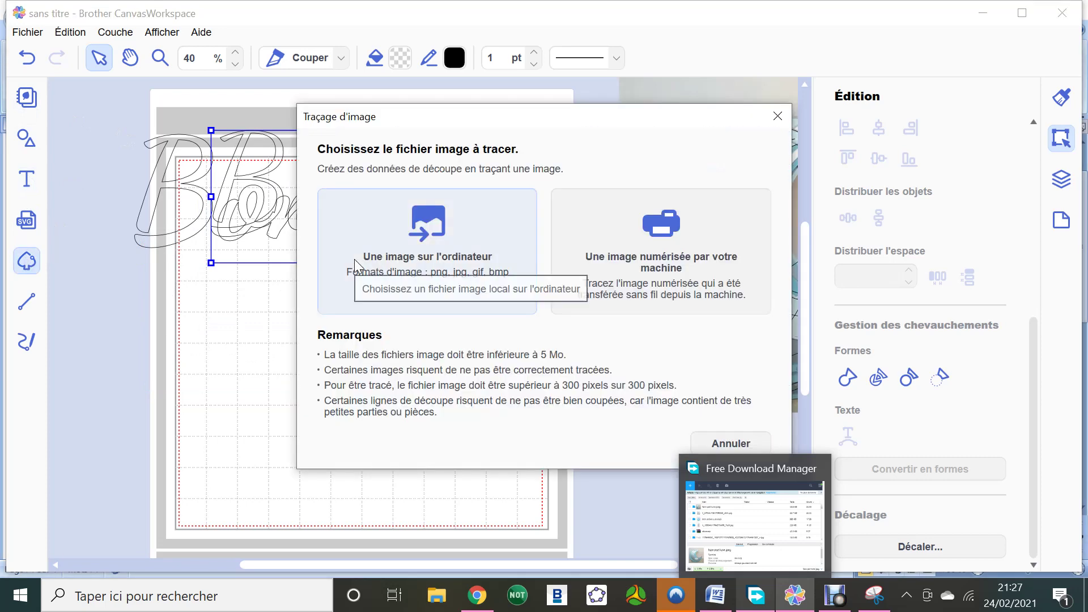
pyautogui.click(437, 259)
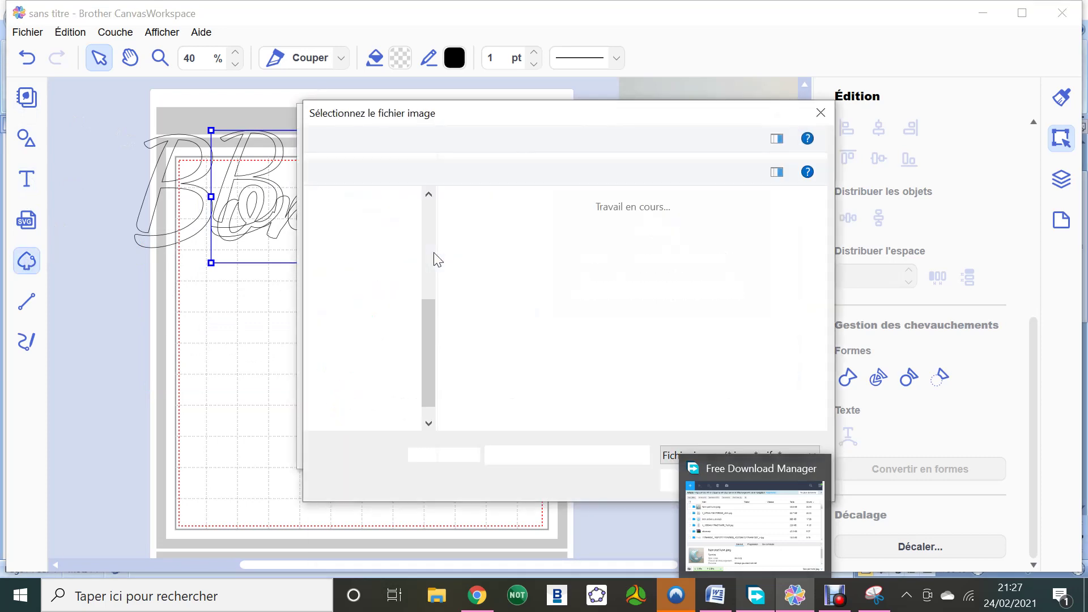
pyautogui.write('bon')
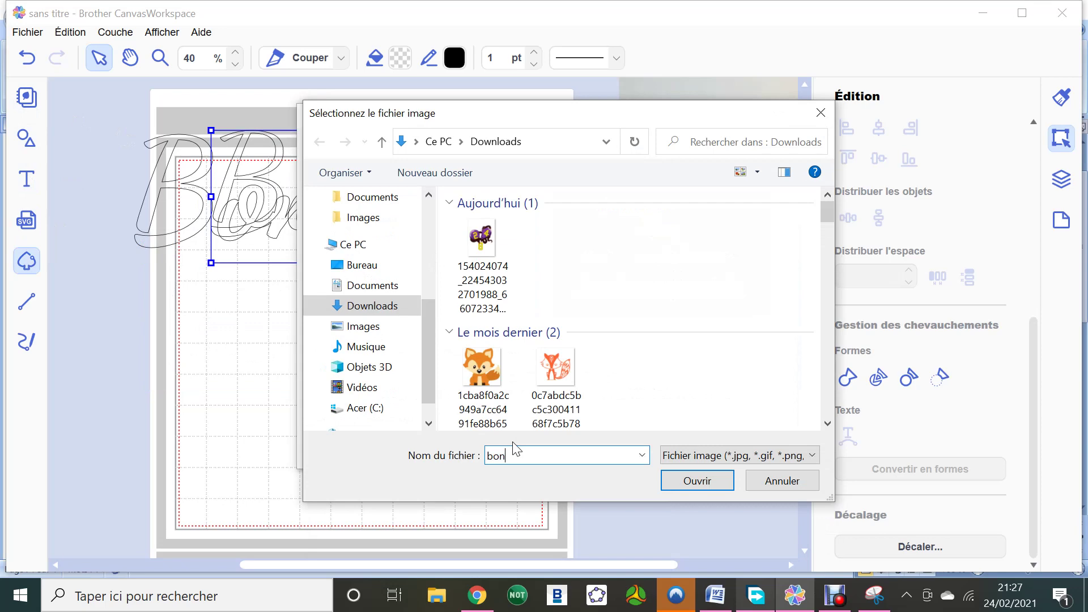
pyautogui.write('jour')
pyautogui.click(481, 260)
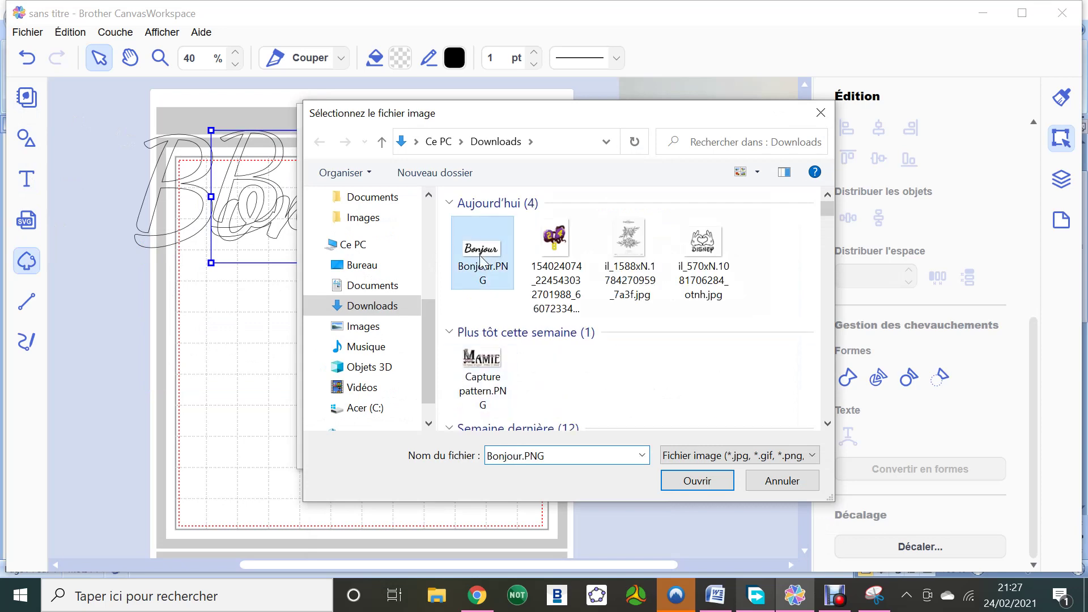
pyautogui.click(697, 481)
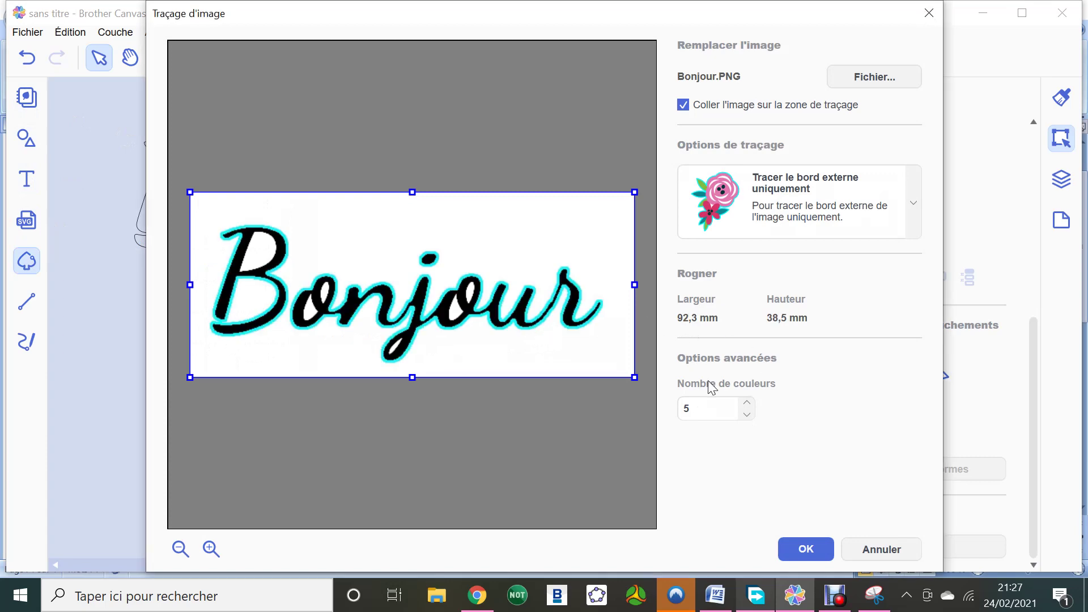
pyautogui.click(818, 548)
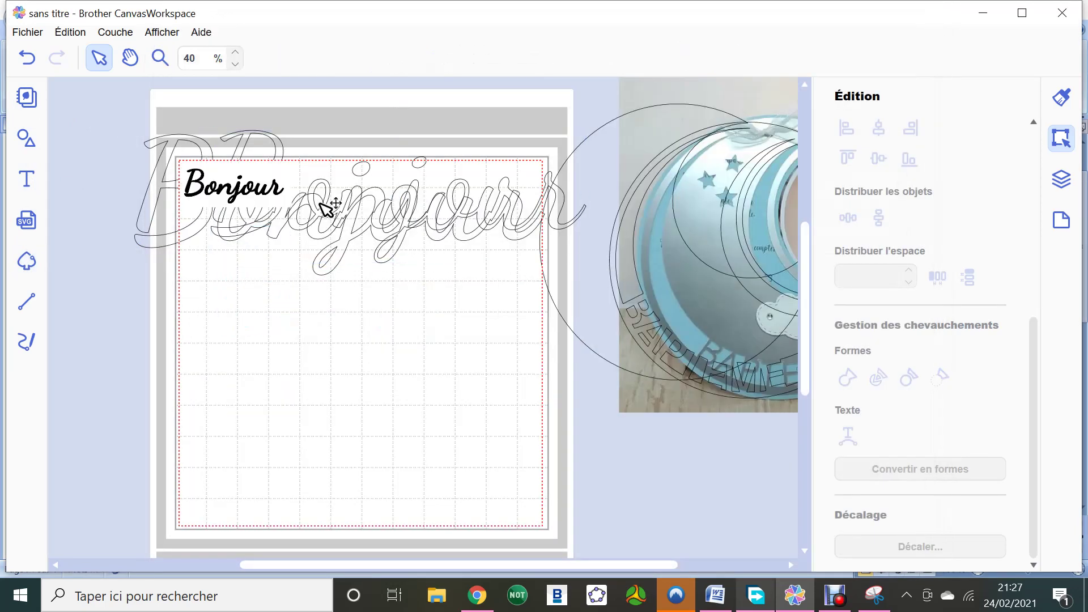
pyautogui.moveTo(267, 281)
pyautogui.mouseDown()
pyautogui.moveTo(287, 369)
pyautogui.moveTo(560, 495)
pyautogui.mouseUp()
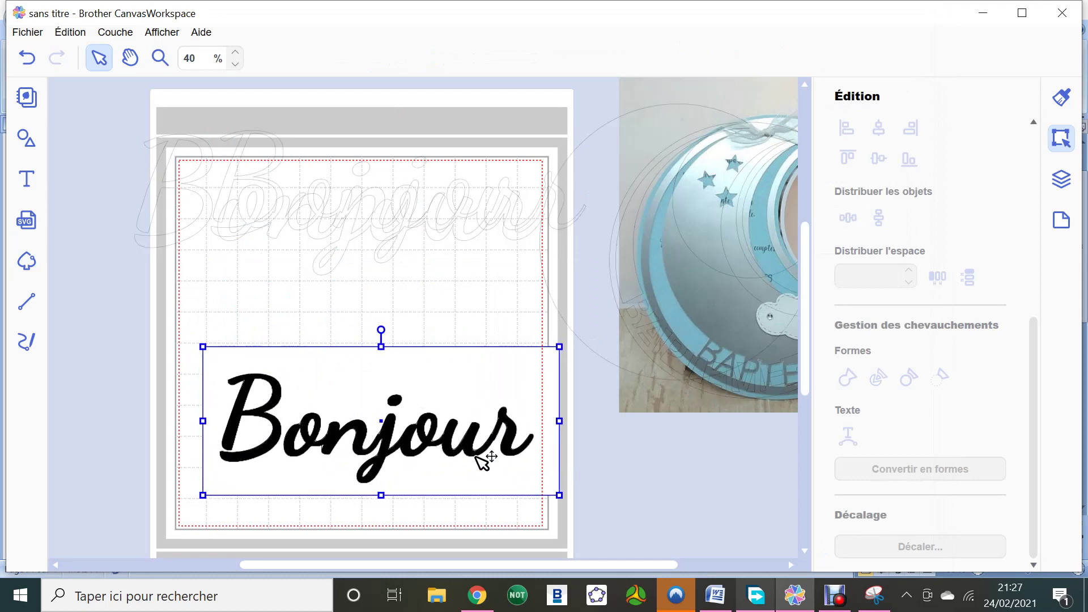
# Try to move the traced "onjour" outline up off the pasted image, and undo the move.
pyautogui.click(468, 447)
pyautogui.moveTo(469, 447); pyautogui.dragTo(454, 331)
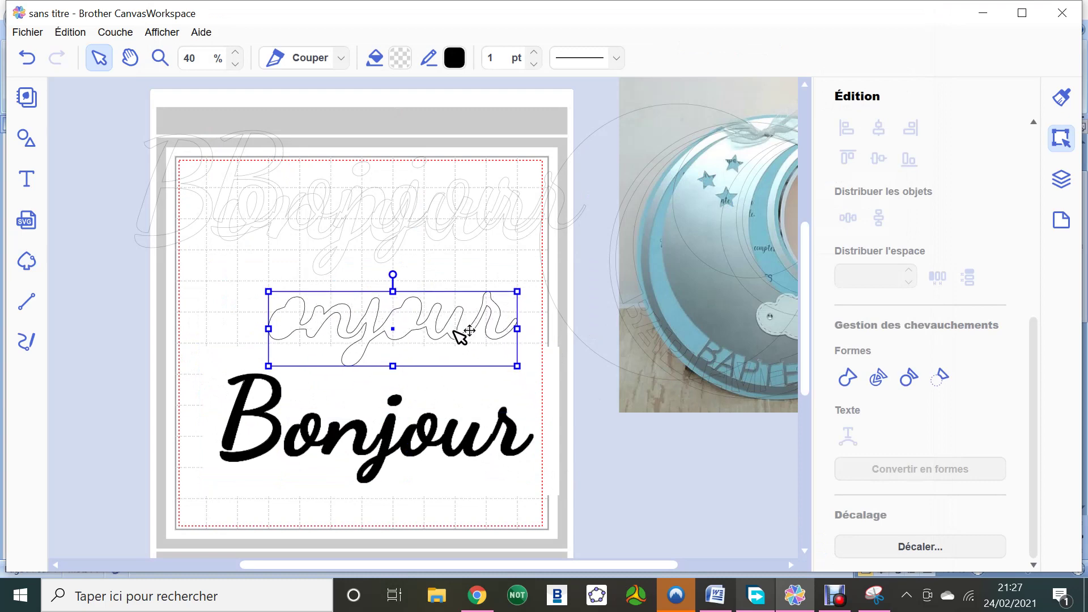
pyautogui.click(27, 58)
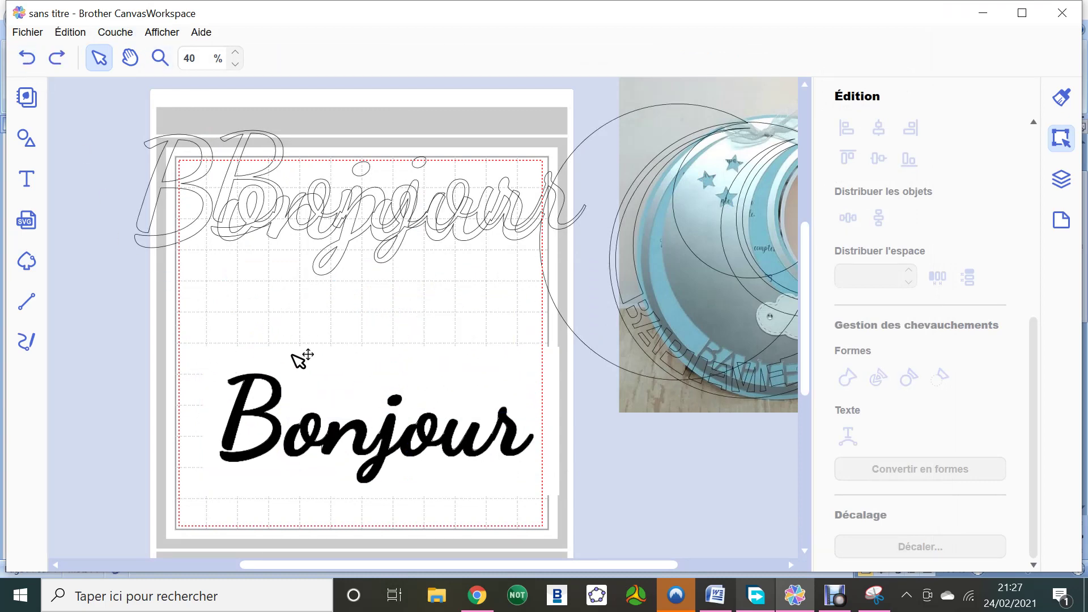
# Try to move the traced "Bonjour" group and pull its three letter outlines off the pasted image, and undo both moves.
pyautogui.moveTo(294, 359); pyautogui.dragTo(270, 338)
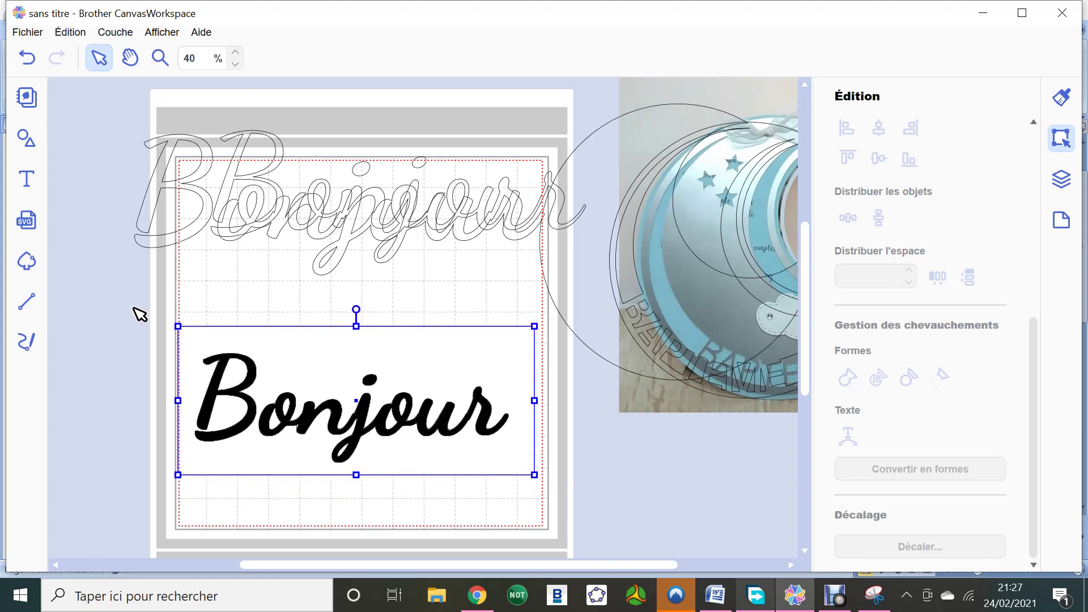
pyautogui.moveTo(133, 308); pyautogui.dragTo(528, 472)
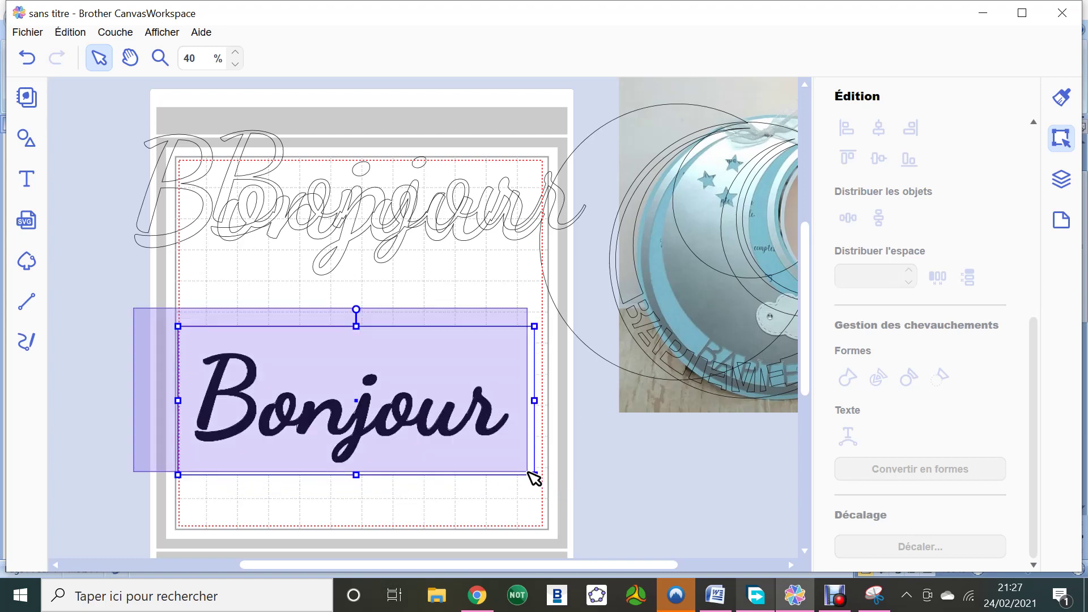
pyautogui.click(1068, 180)
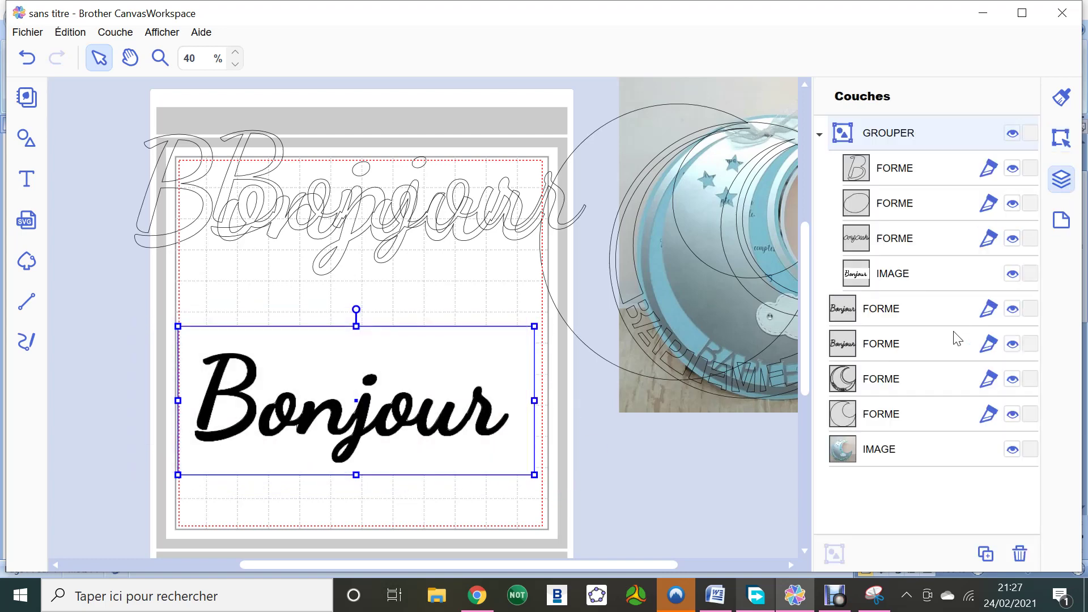
pyautogui.click(887, 311)
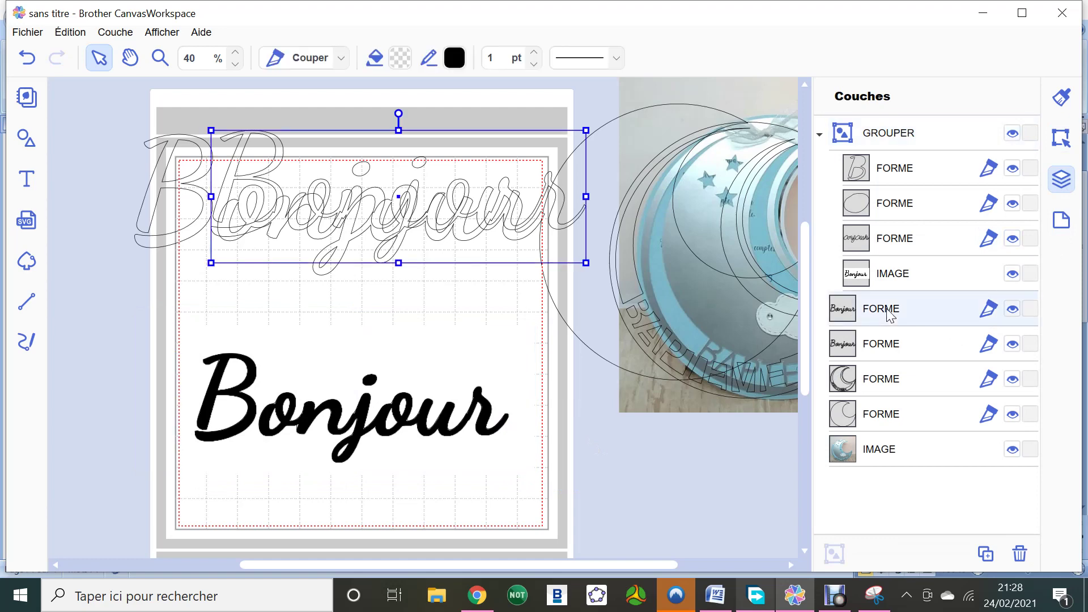
pyautogui.click(903, 178)
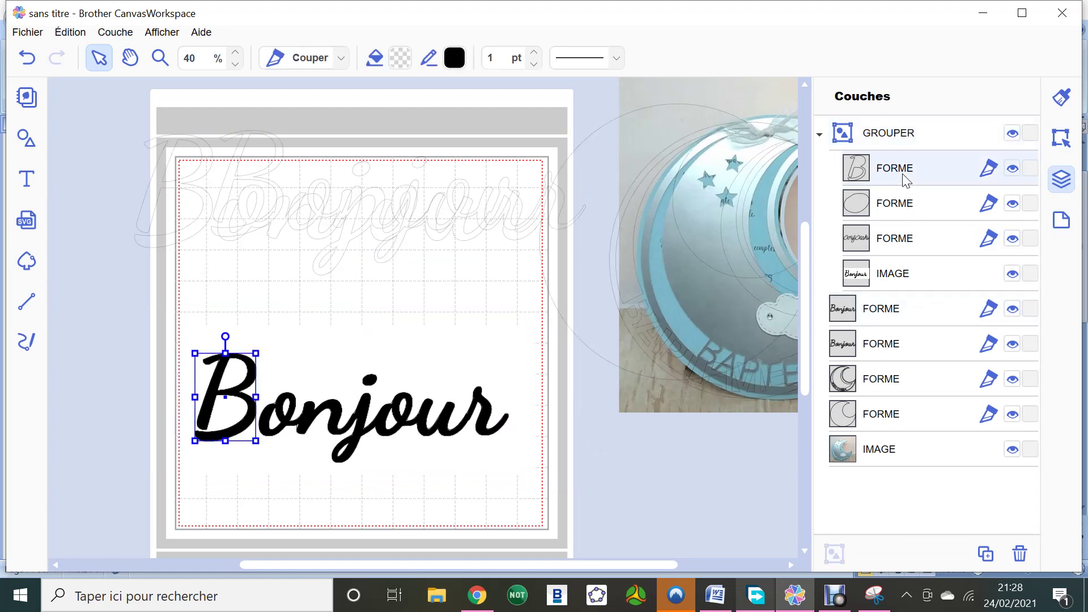
pyautogui.keyDown('shift'); pyautogui.click(903, 238); pyautogui.keyUp('shift')
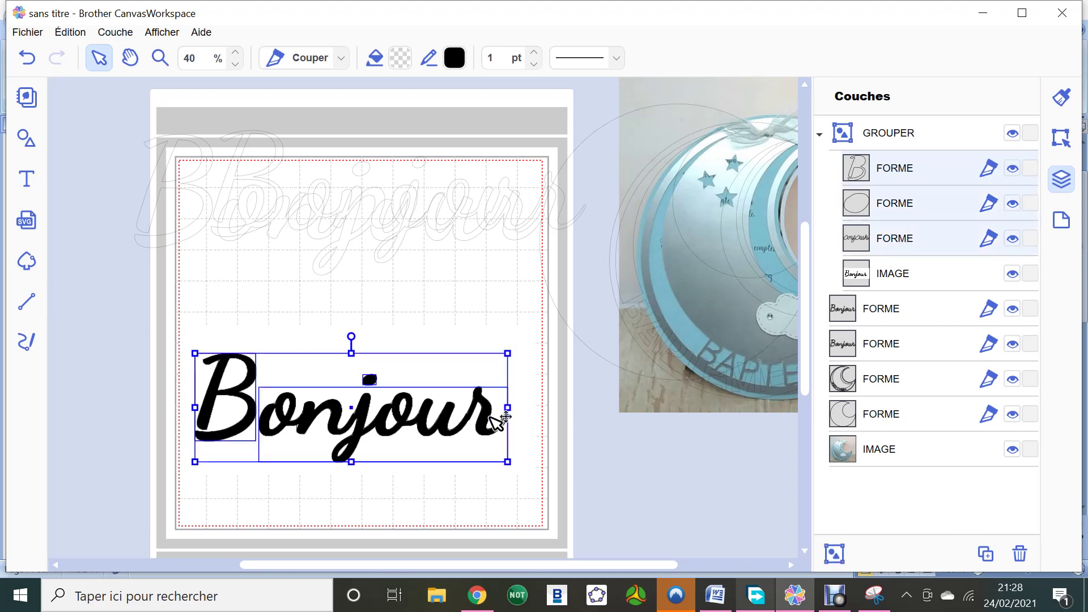
pyautogui.moveTo(494, 426); pyautogui.dragTo(592, 471)
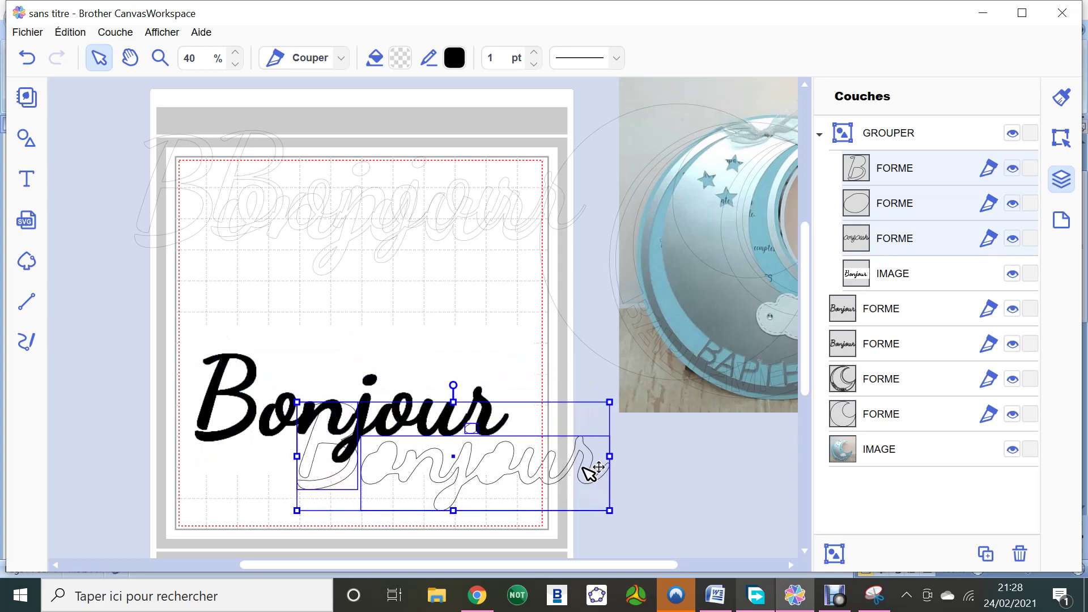
pyautogui.click(22, 59)
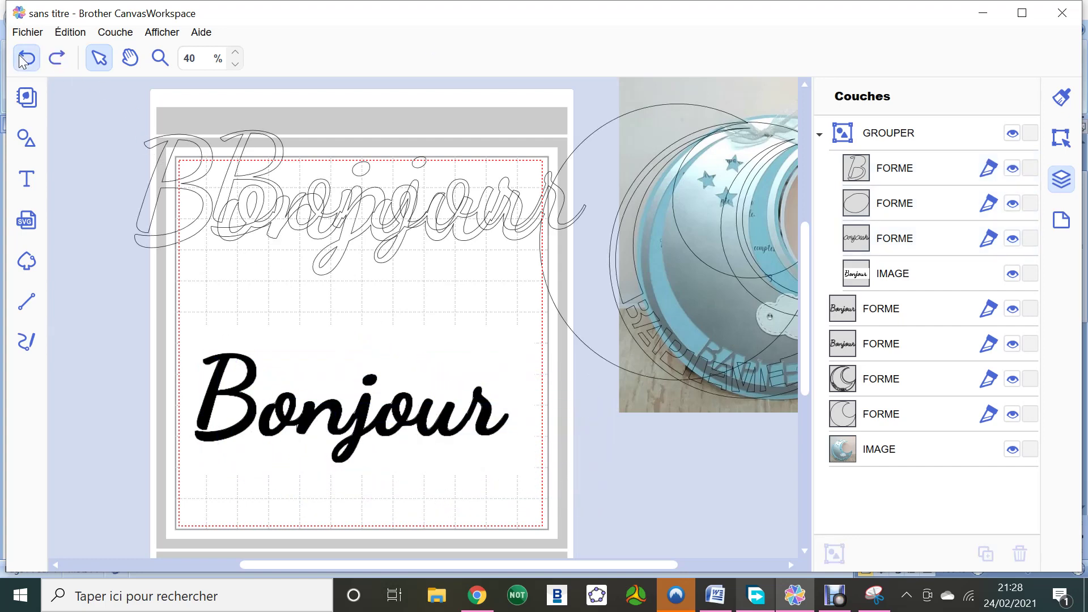
pyautogui.click(21, 59)
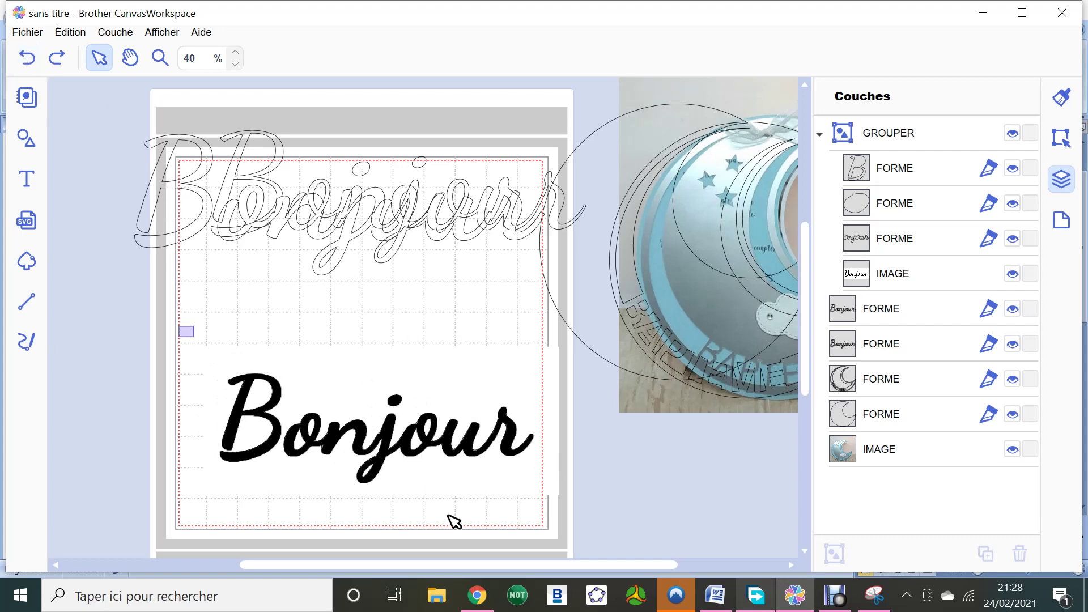
# Delete the outer-edge trace together with its image, and load Bonjour.PNG from Downloads for a new image trace.
pyautogui.moveTo(454, 521); pyautogui.dragTo(561, 558)
pyautogui.press('Delete')
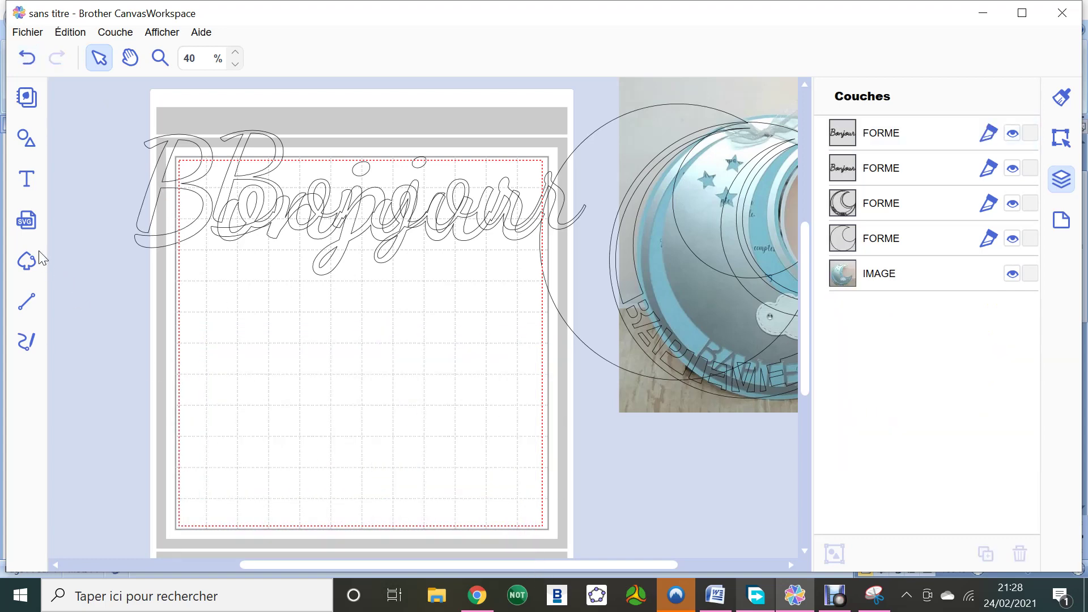
pyautogui.click(27, 262)
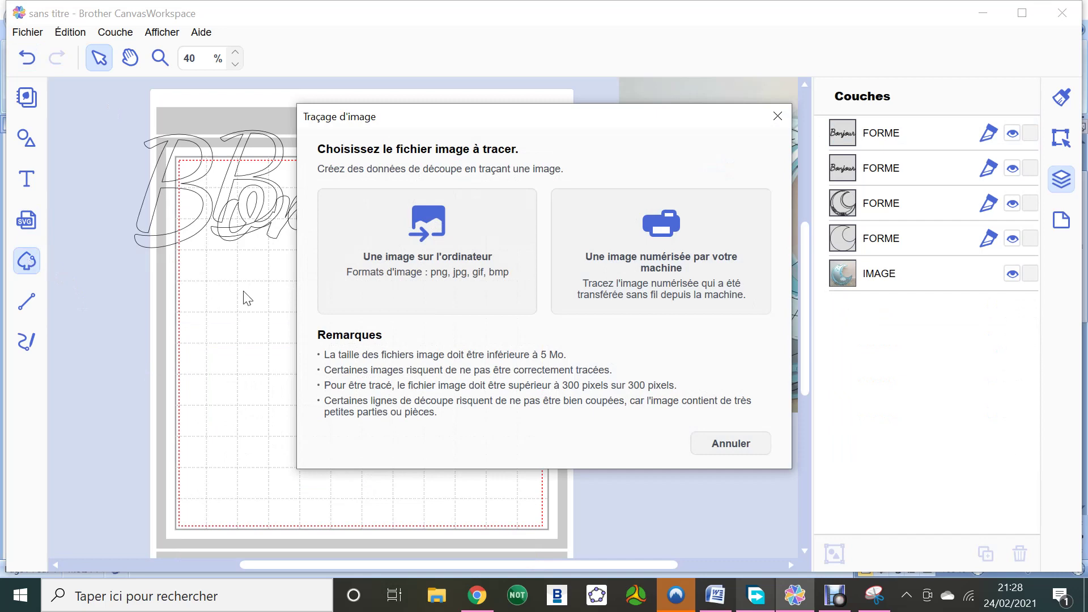
pyautogui.click(385, 269)
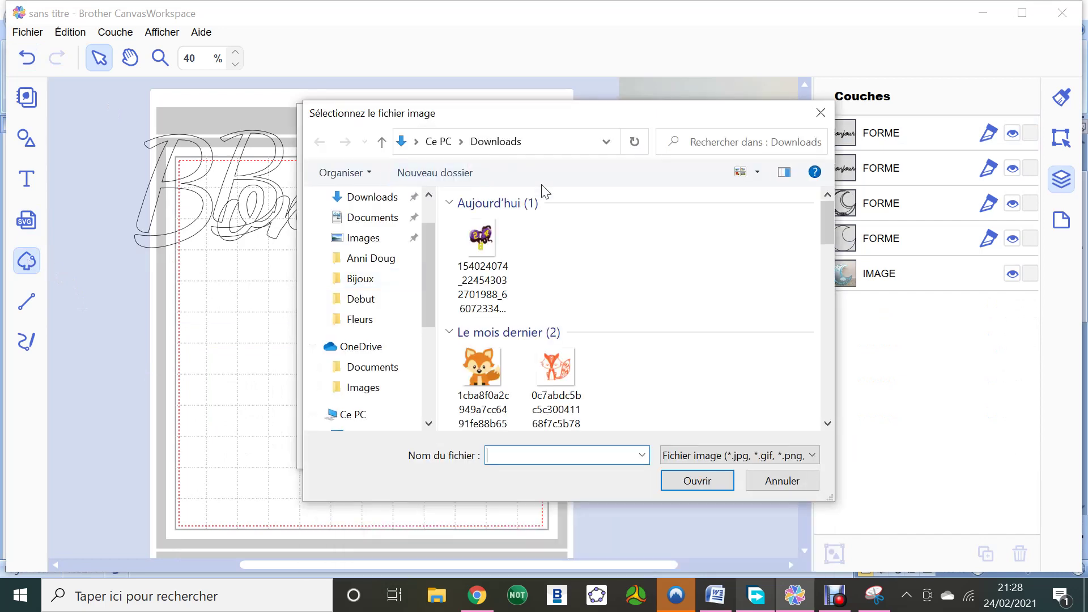
pyautogui.click(485, 250)
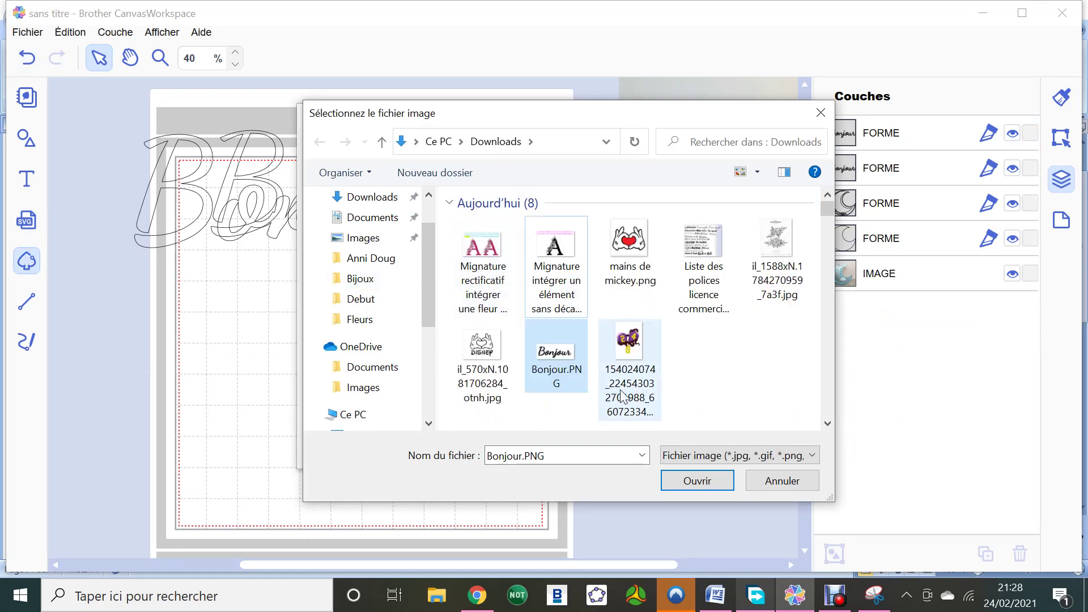
pyautogui.scroll(-3, 581, 300)
pyautogui.scroll(3, 581, 300)
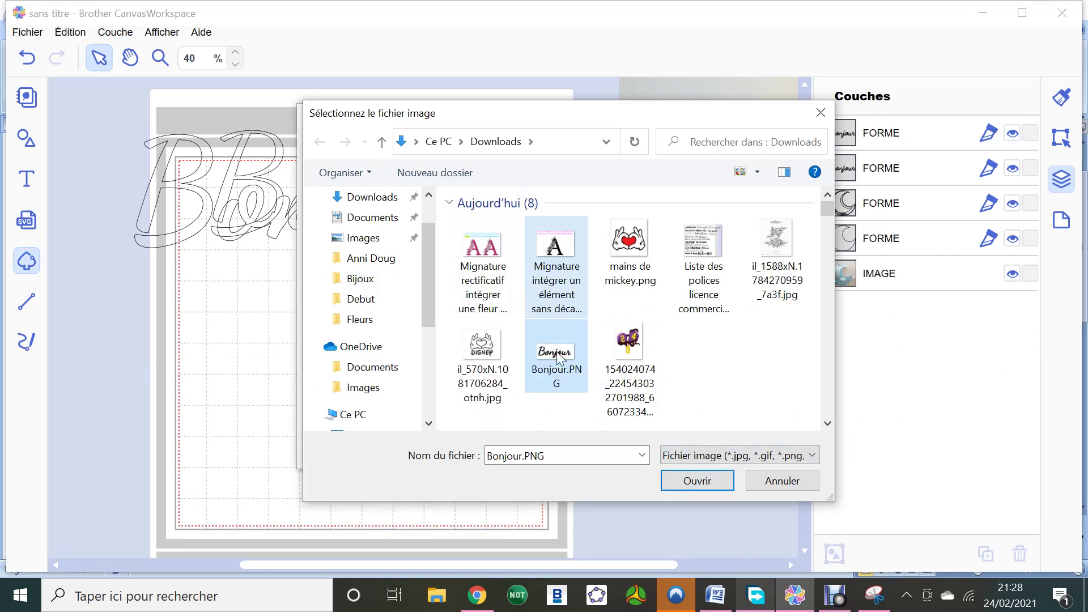
pyautogui.doubleClick(552, 366)
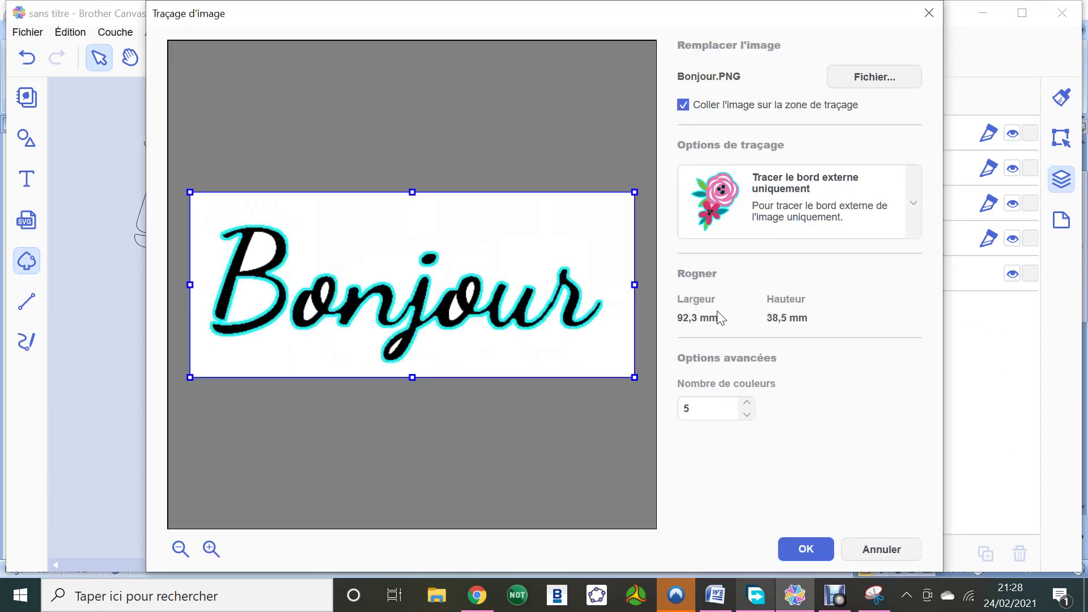
# Trace the Bonjour image's zones by colour with 5 colours, pasting the image along with the outlines.
pyautogui.click(913, 202)
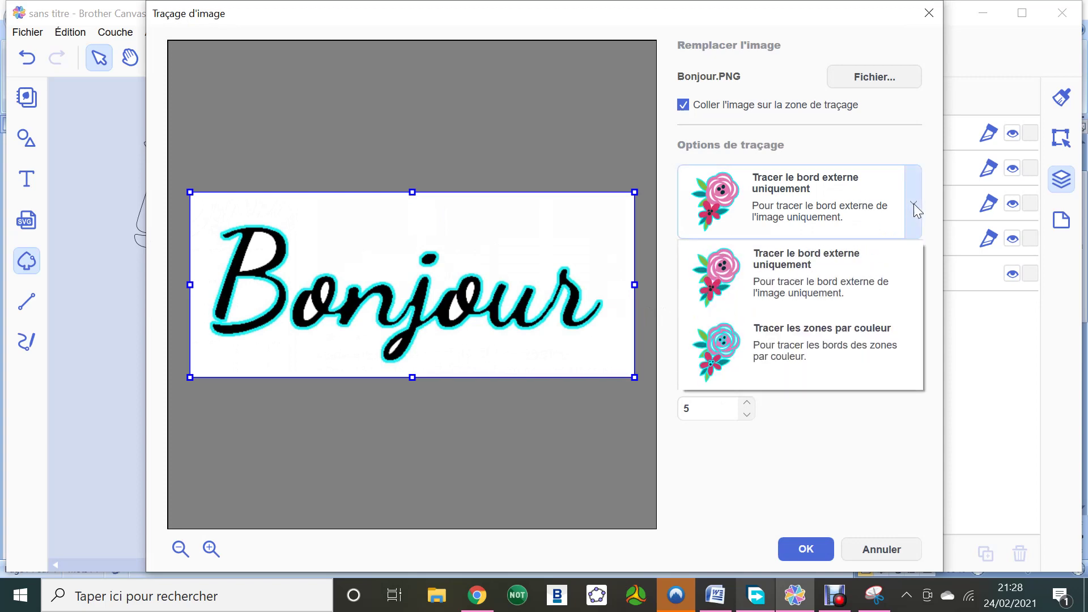
pyautogui.click(810, 331)
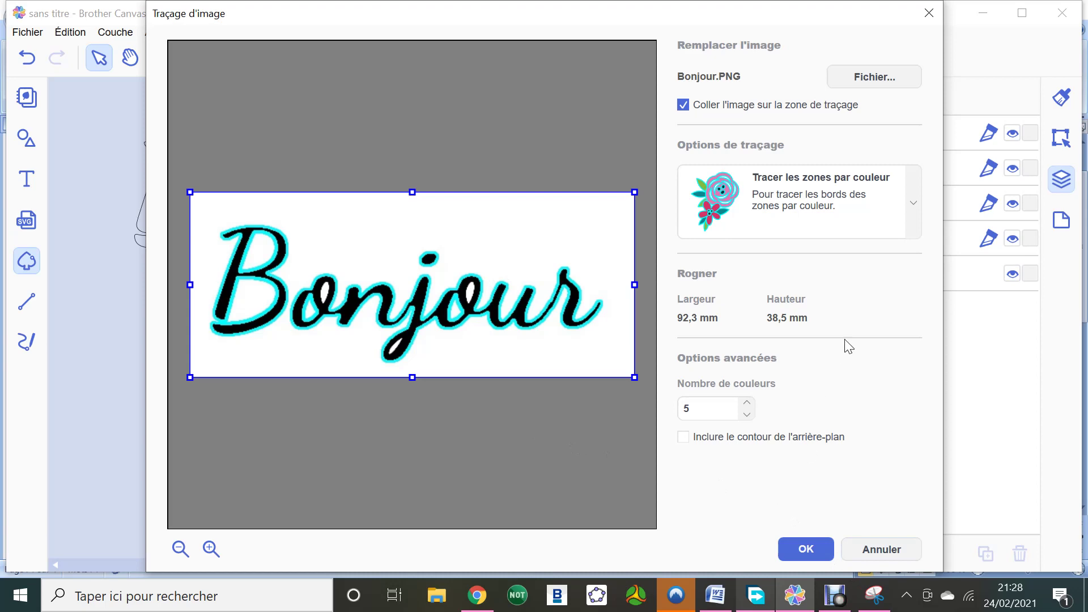
pyautogui.click(813, 549)
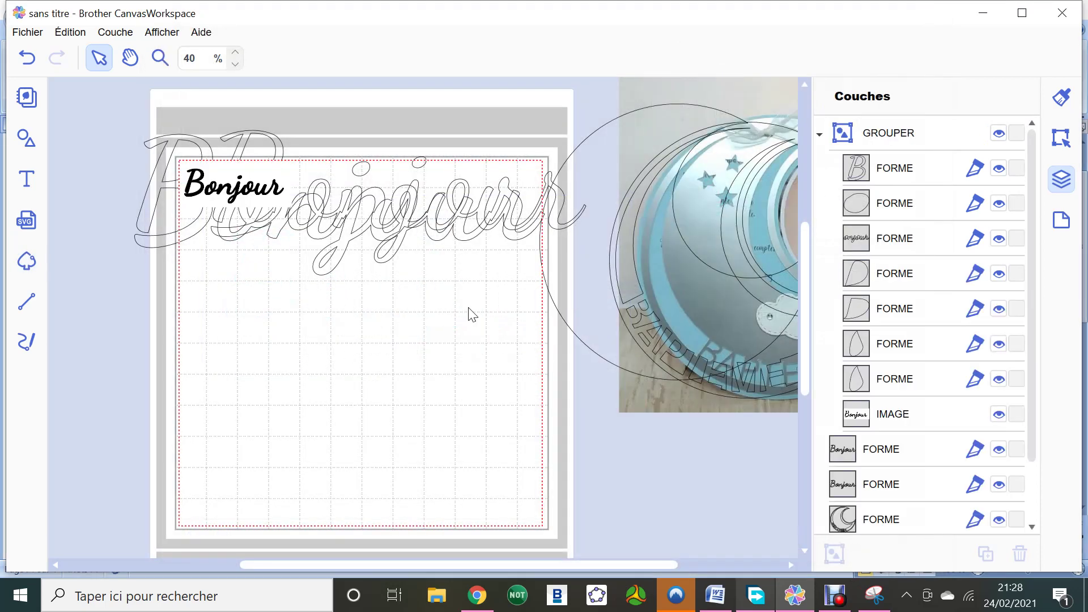
# Enlarge the new traced group to about twelve and a half grid squares wide and place it across the lower mat.
pyautogui.moveTo(279, 191)
pyautogui.mouseDown()
pyautogui.moveTo(337, 379)
pyautogui.moveTo(592, 499)
pyautogui.moveTo(669, 574)
pyautogui.mouseUp()
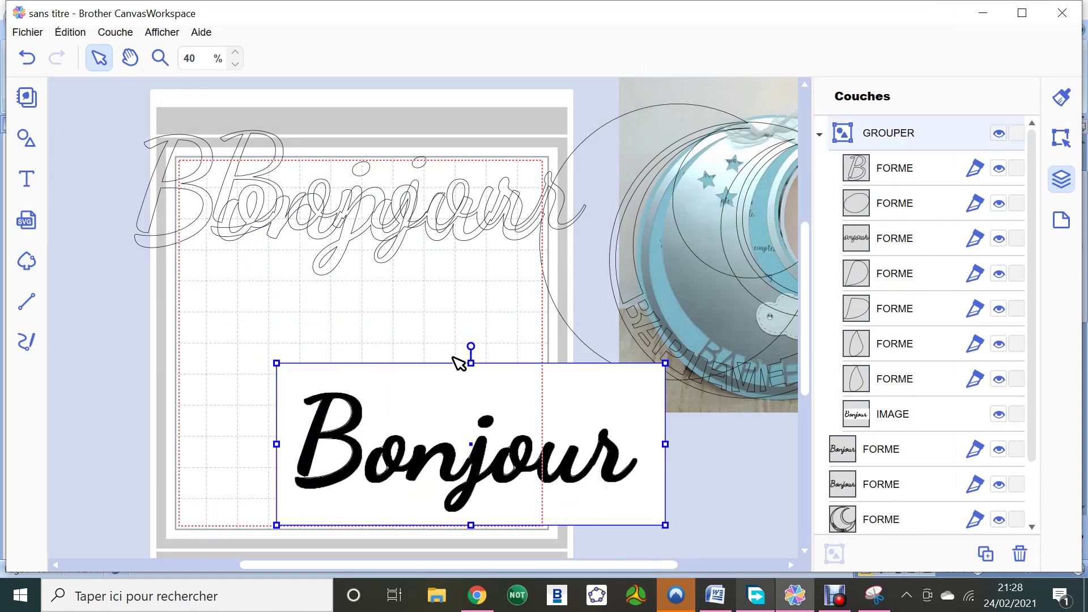
pyautogui.click(459, 316)
pyautogui.moveTo(324, 425); pyautogui.dragTo(250, 388)
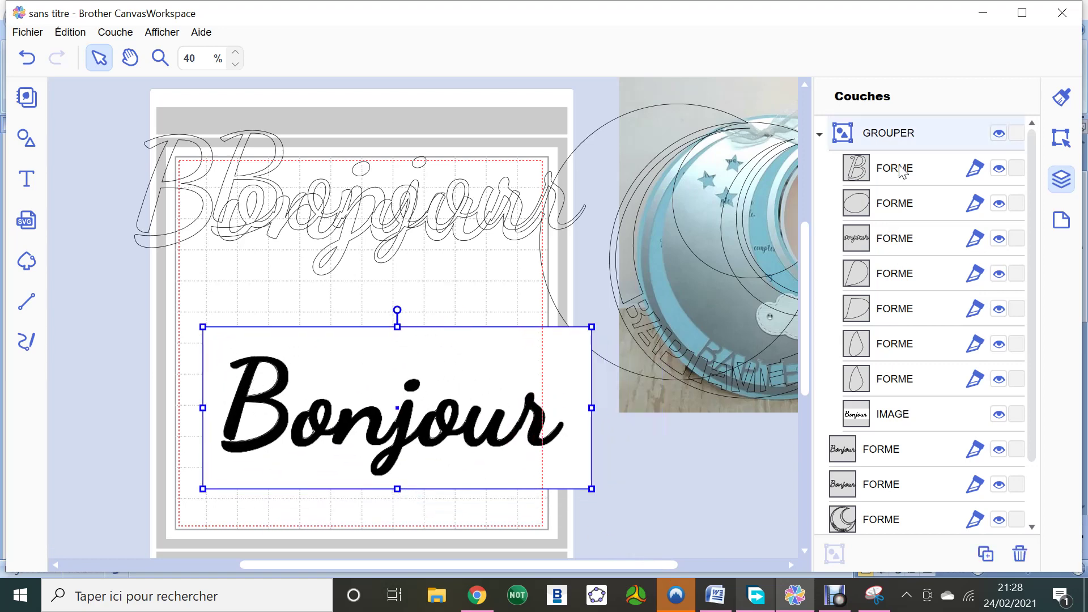
pyautogui.click(136, 342)
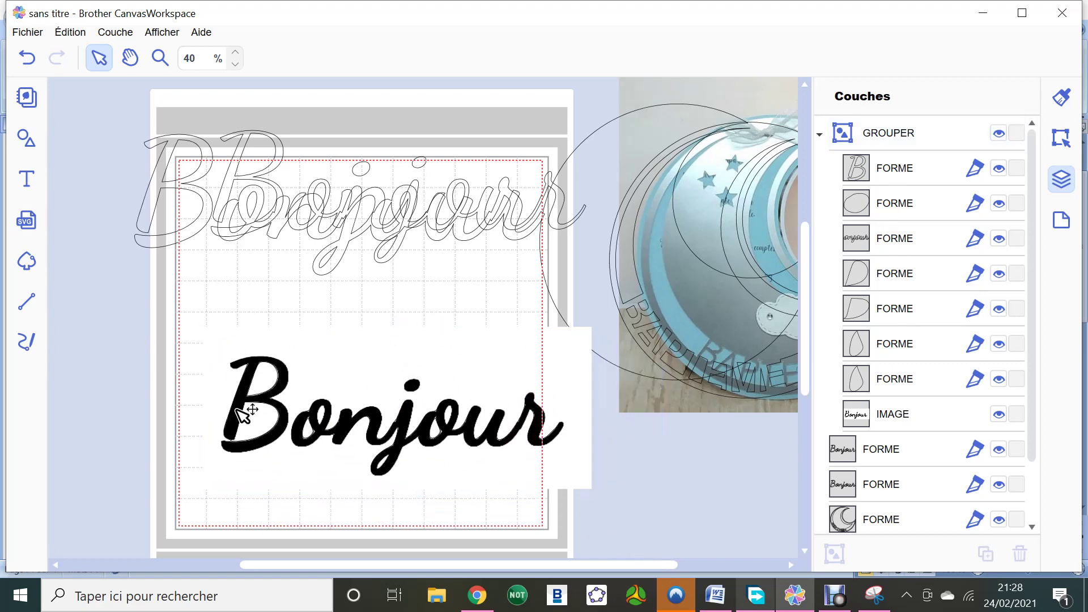
pyautogui.moveTo(235, 410); pyautogui.dragTo(163, 422)
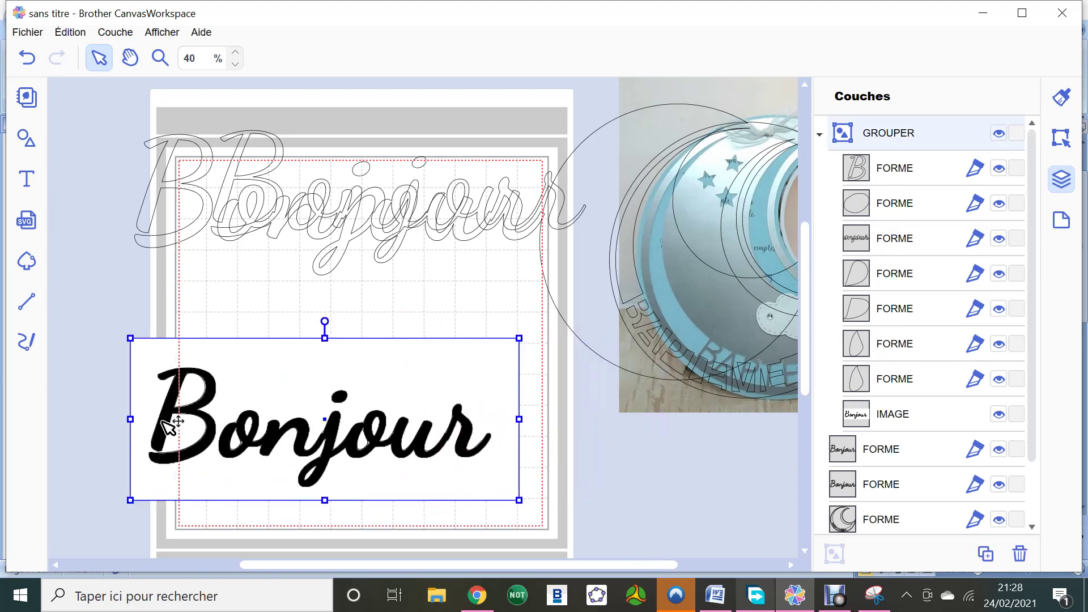
# Ungroup the traced "Bonjour" and delete its pasted image, keeping only the outlines.
pyautogui.rightClick(320, 414)
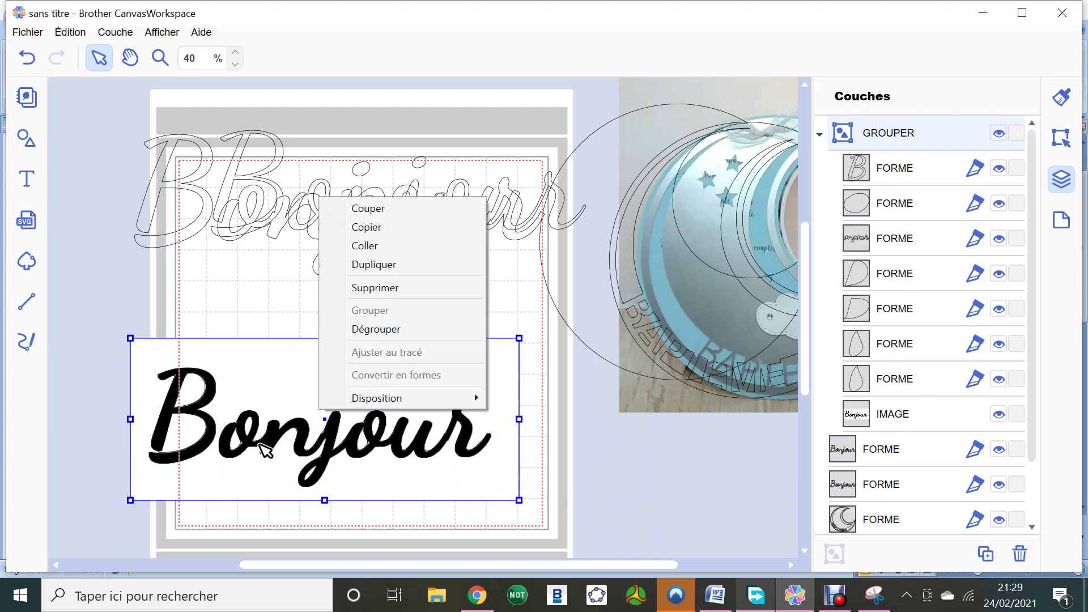
pyautogui.click(374, 329)
pyautogui.click(215, 438)
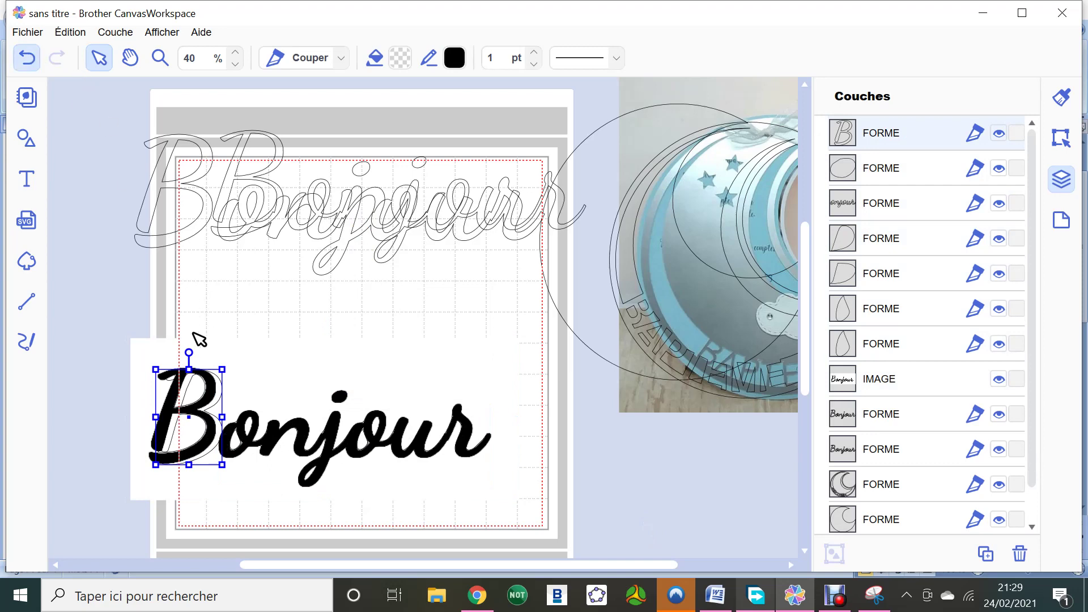
pyautogui.click(151, 347)
pyautogui.moveTo(136, 340); pyautogui.dragTo(292, 213)
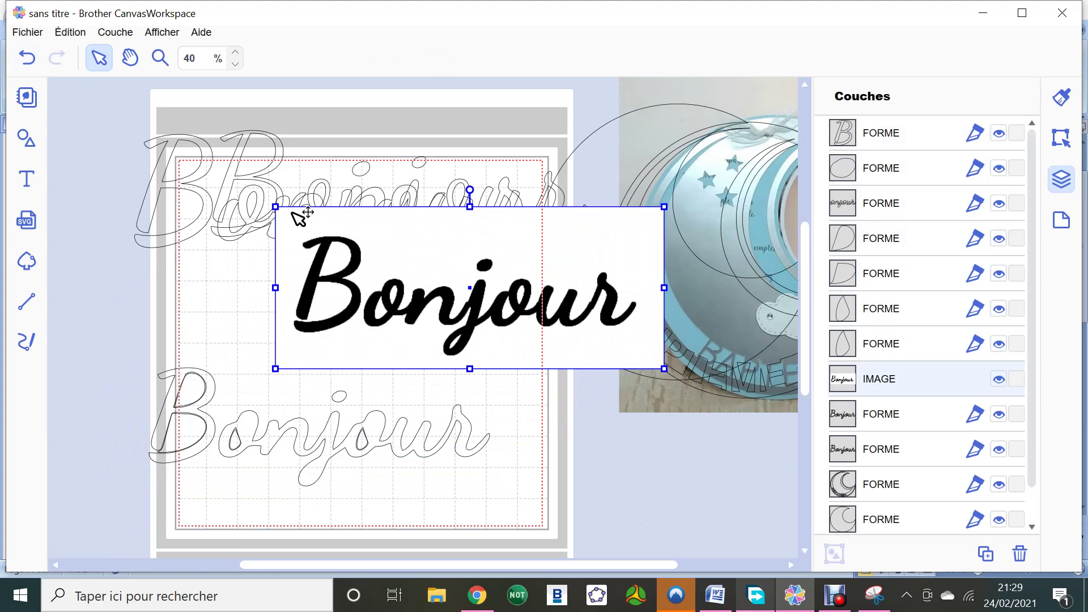
pyautogui.press('Delete')
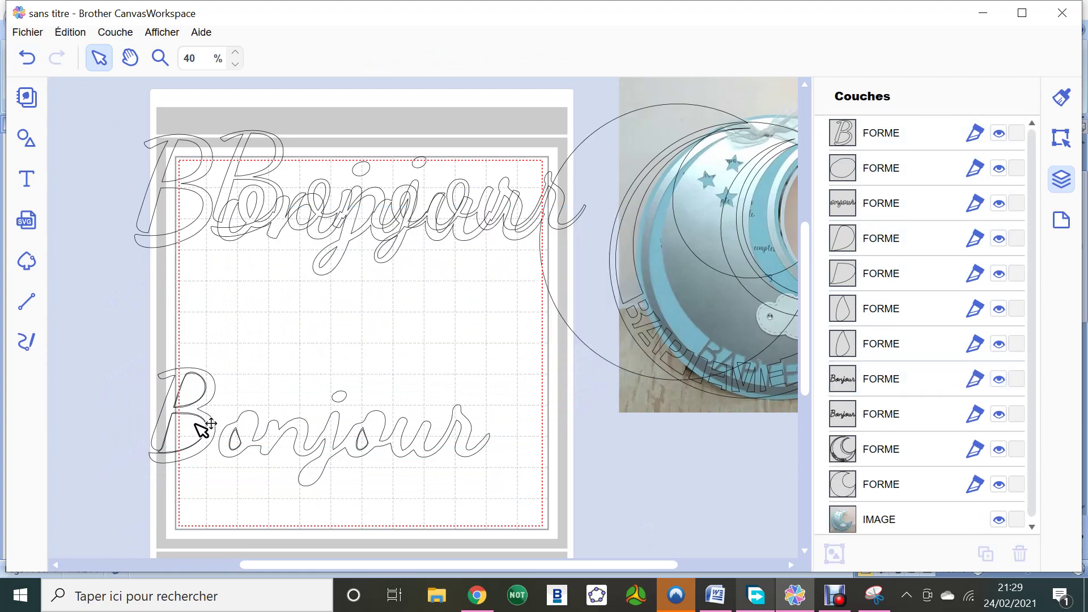
# Move the two inner shapes of the B and the inner shapes of both o's out of the traced word.
pyautogui.moveTo(194, 425); pyautogui.dragTo(67, 389)
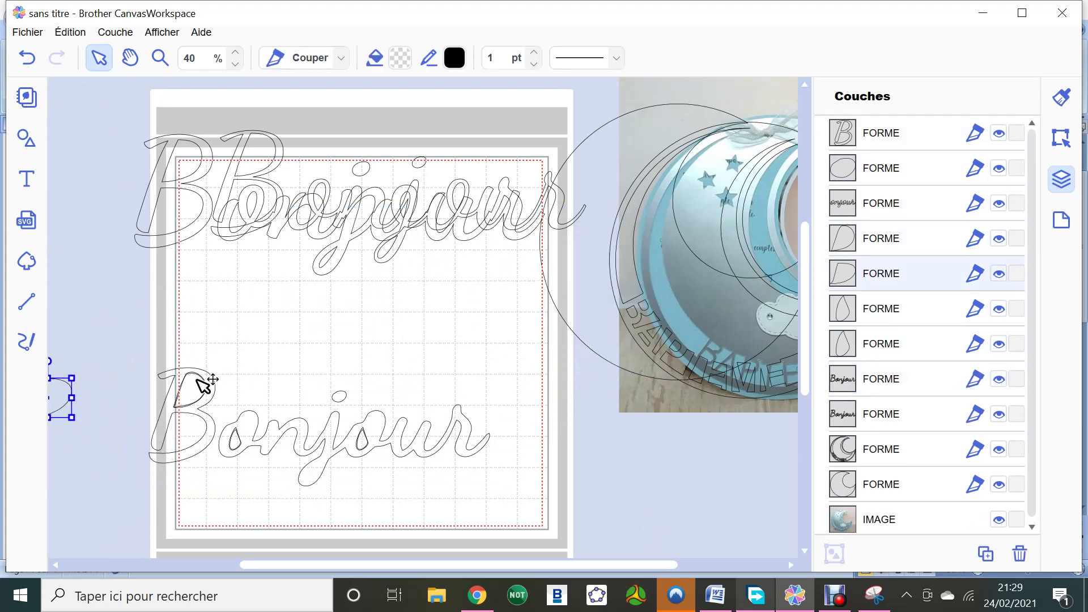
pyautogui.moveTo(204, 381); pyautogui.dragTo(150, 316)
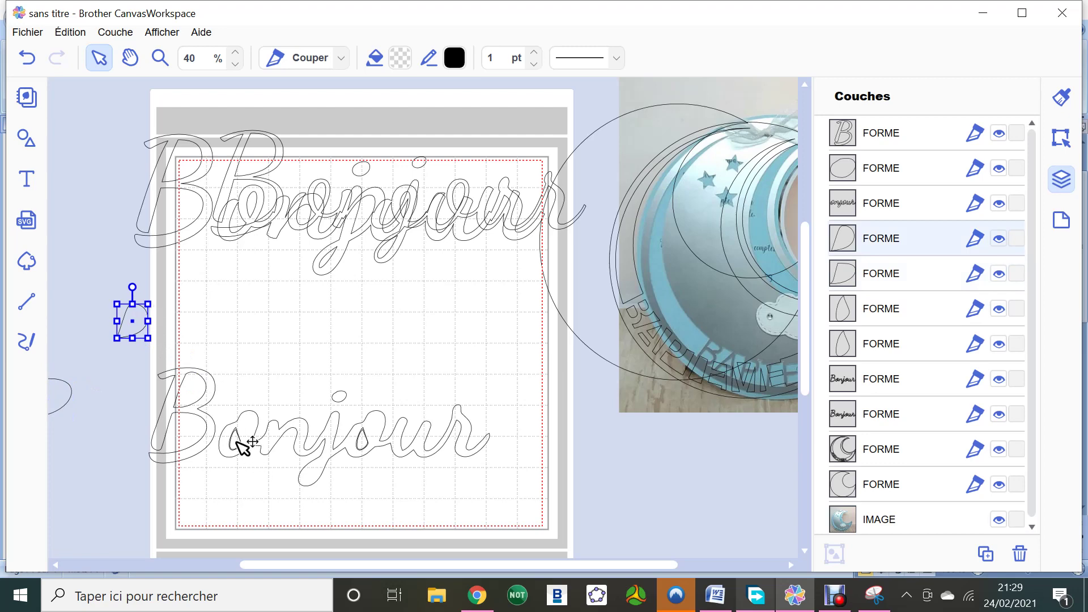
pyautogui.moveTo(236, 441); pyautogui.dragTo(258, 502)
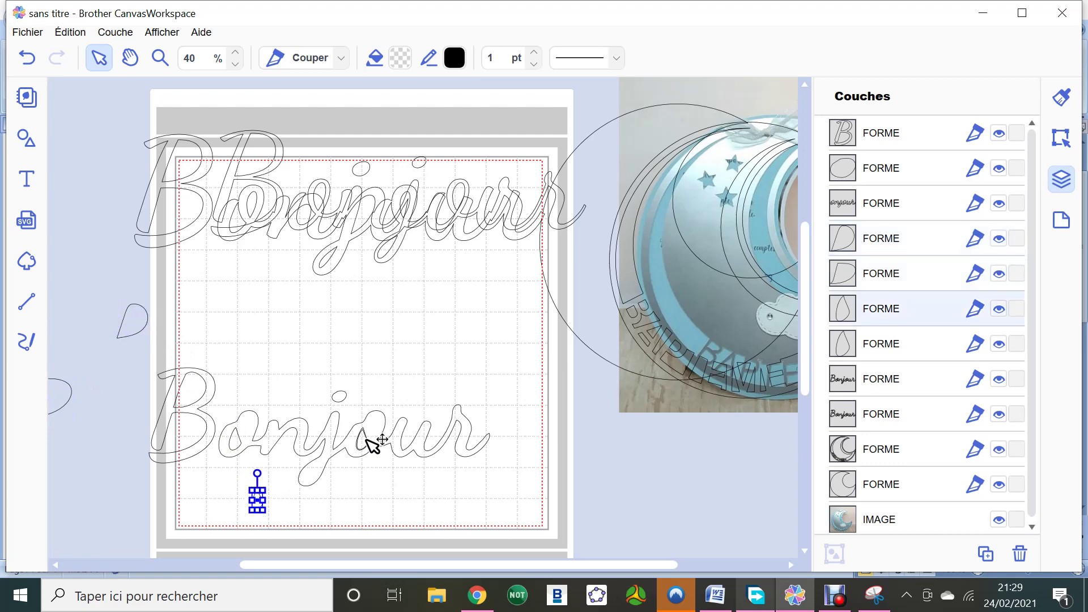
pyautogui.moveTo(369, 440); pyautogui.dragTo(380, 486)
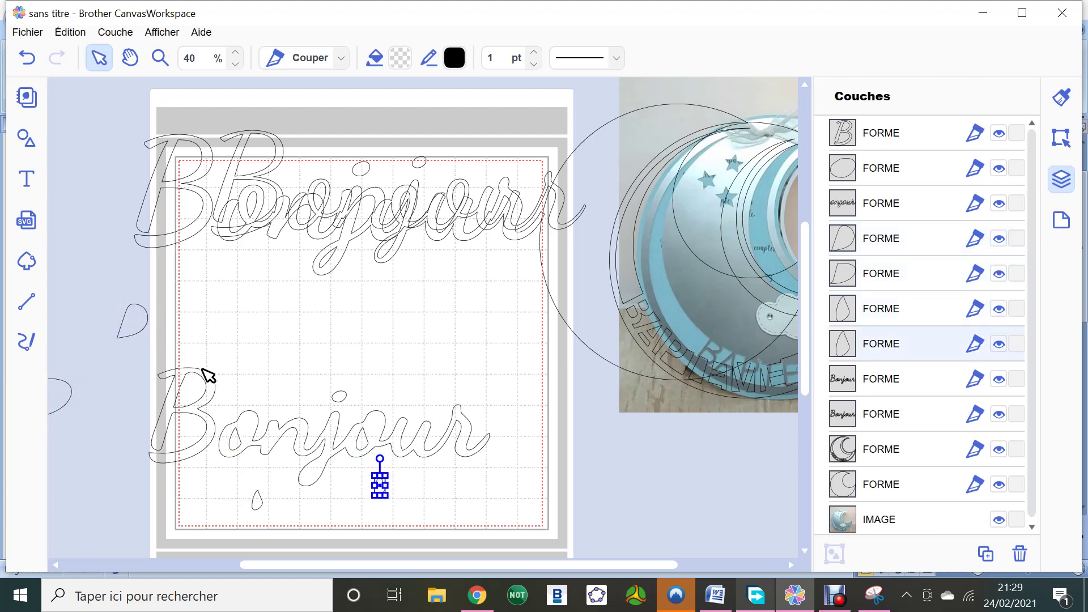
# Move the traced "Bonjour" outlines up to mid-mat, and spread the two overlapping "Bonjour" text shapes apart above them for comparison.
pyautogui.moveTo(198, 357); pyautogui.dragTo(384, 331)
pyautogui.click(529, 485)
pyautogui.click(345, 392)
pyautogui.click(422, 447)
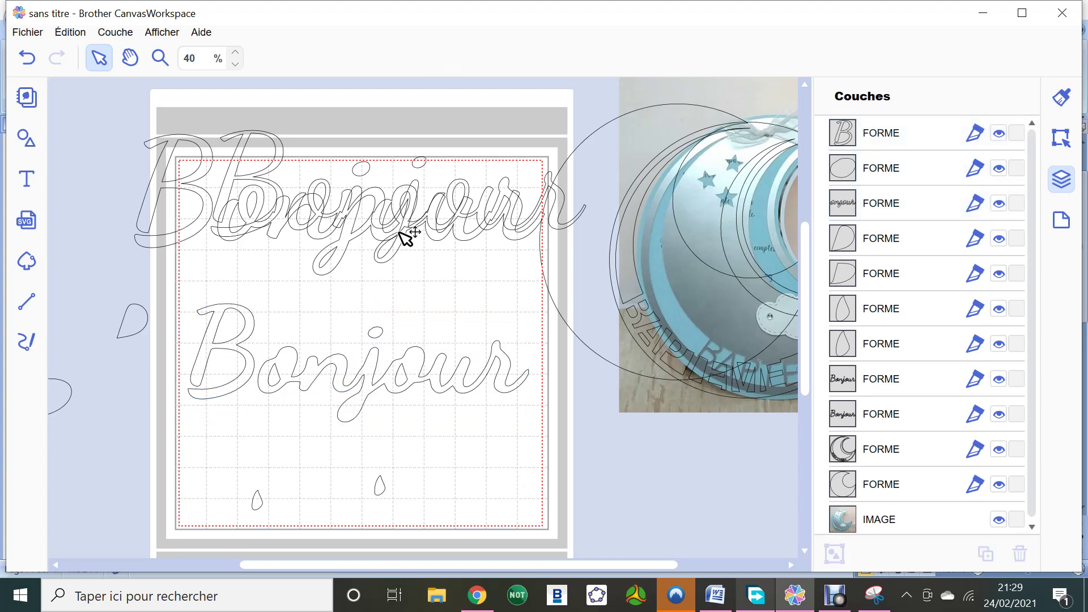
pyautogui.moveTo(405, 236); pyautogui.dragTo(382, 160)
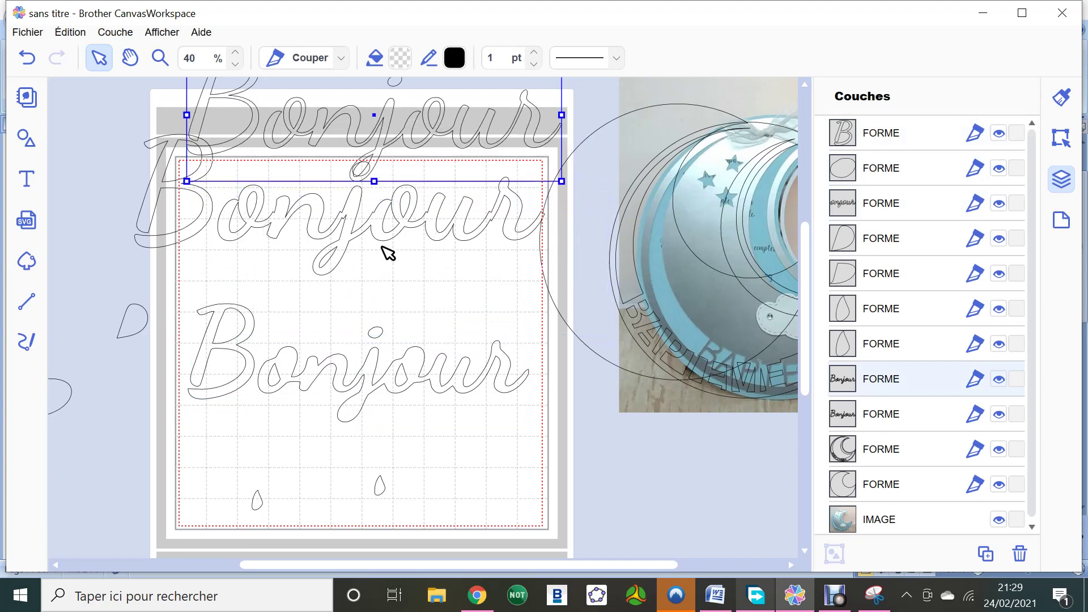
pyautogui.moveTo(389, 238); pyautogui.dragTo(403, 284)
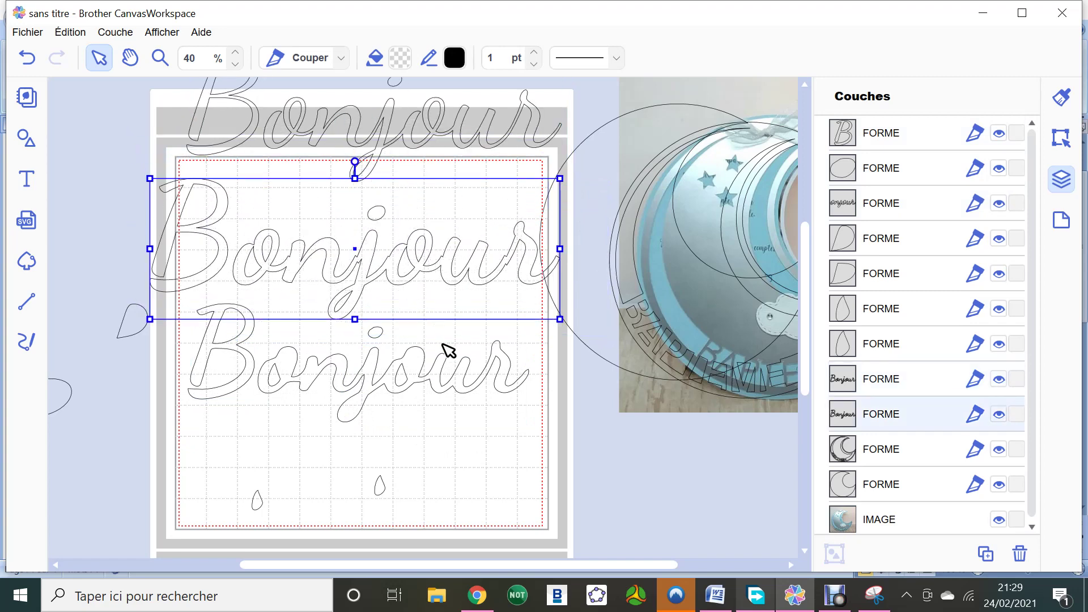